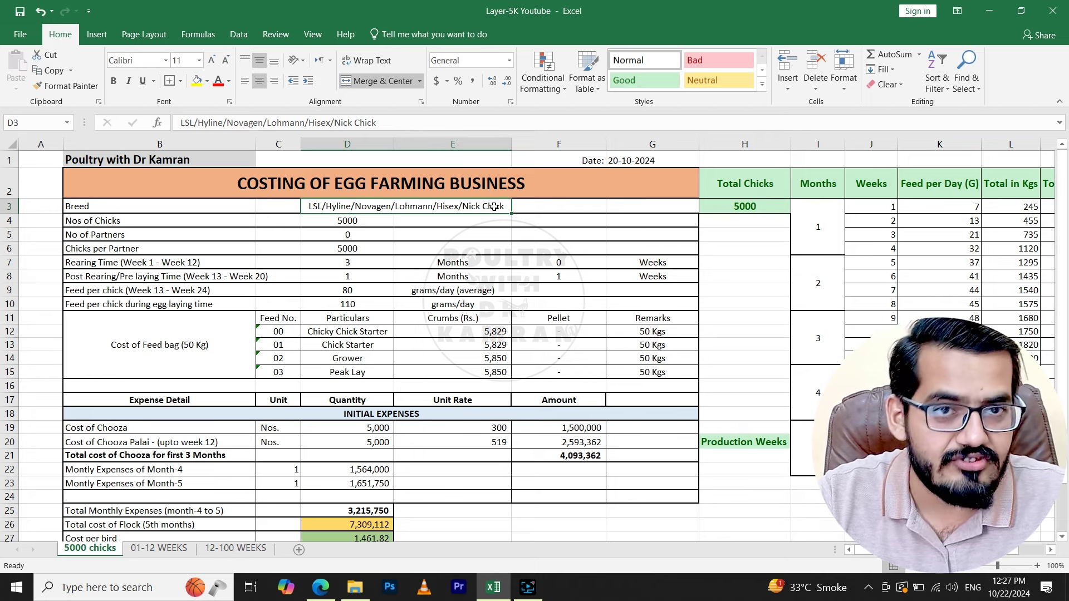
Review the flock assumptions: number of chicks, rearing time, pre-laying time and feed per chick for weeks 13 to 24.
click(372, 220)
click(333, 262)
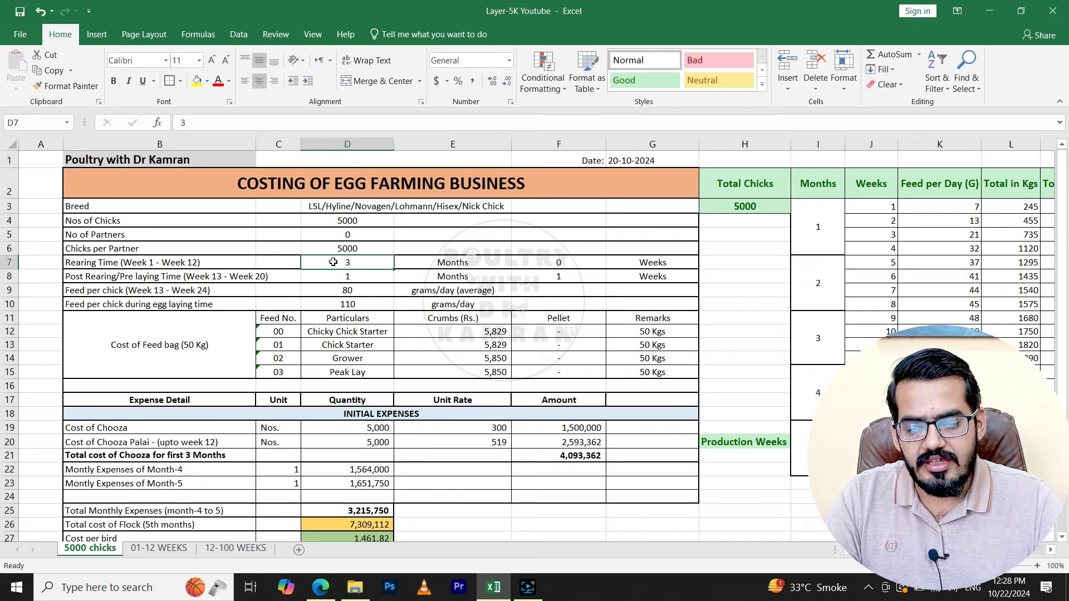
click(461, 265)
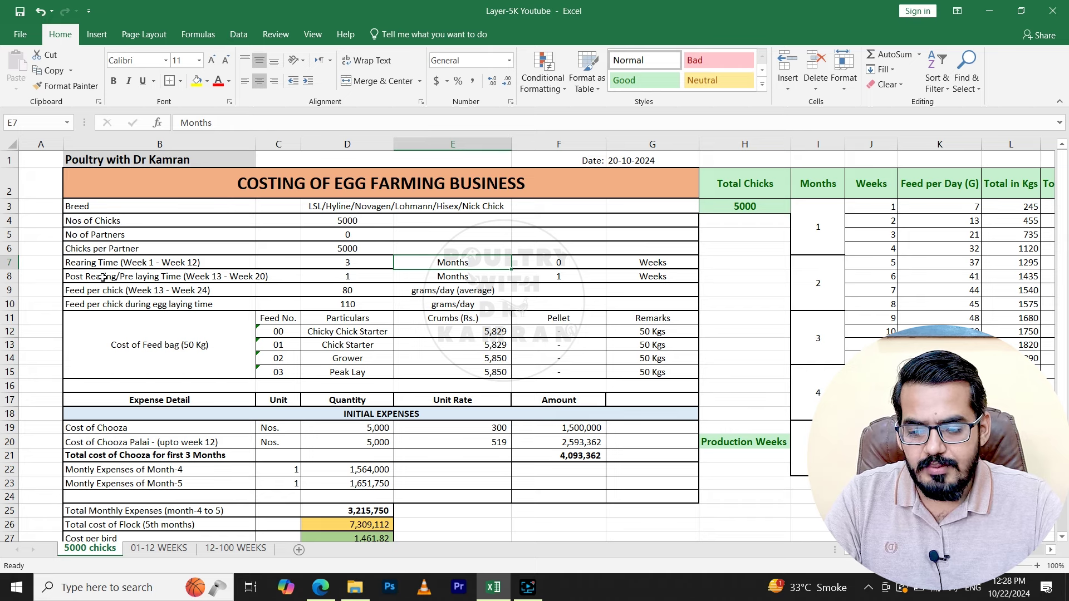
click(370, 274)
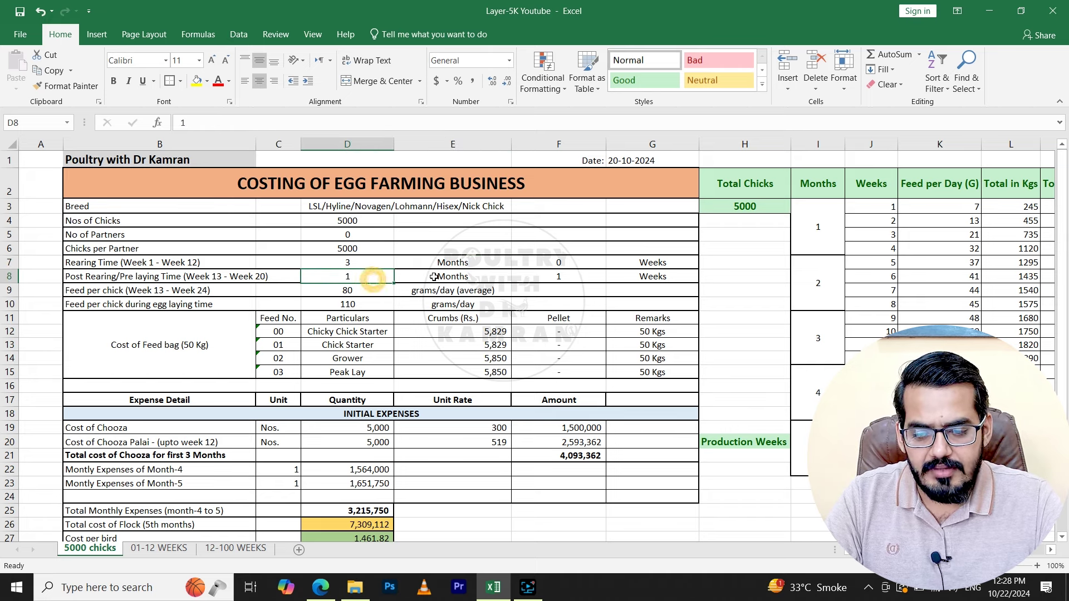
click(591, 275)
click(371, 290)
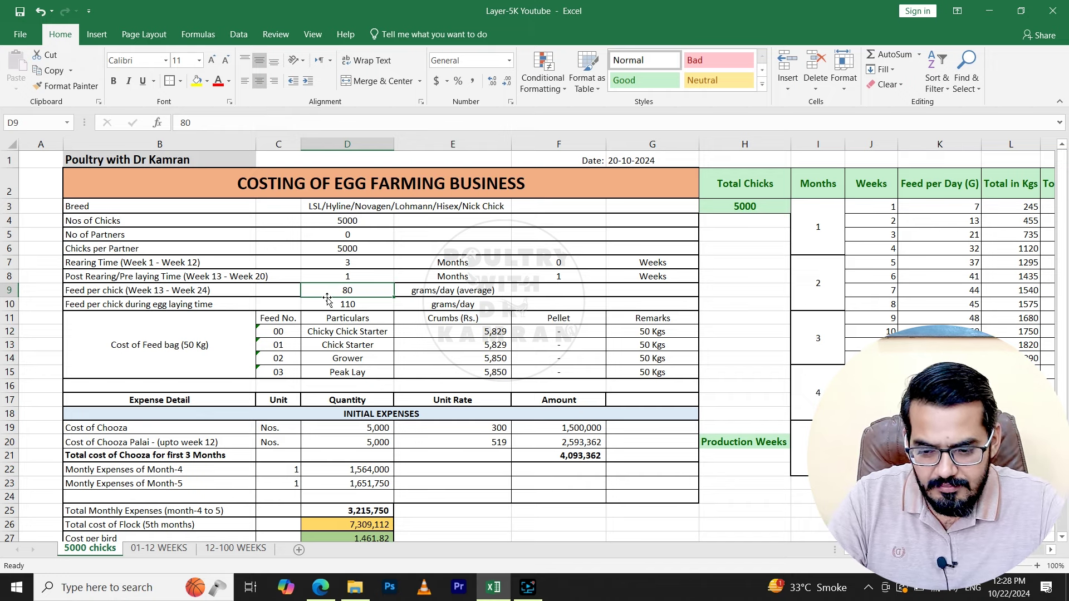
Examine the 50 kg feed bag types and their crumbs prices in the Cost of Feed bag section.
drag(340, 323, 345, 372)
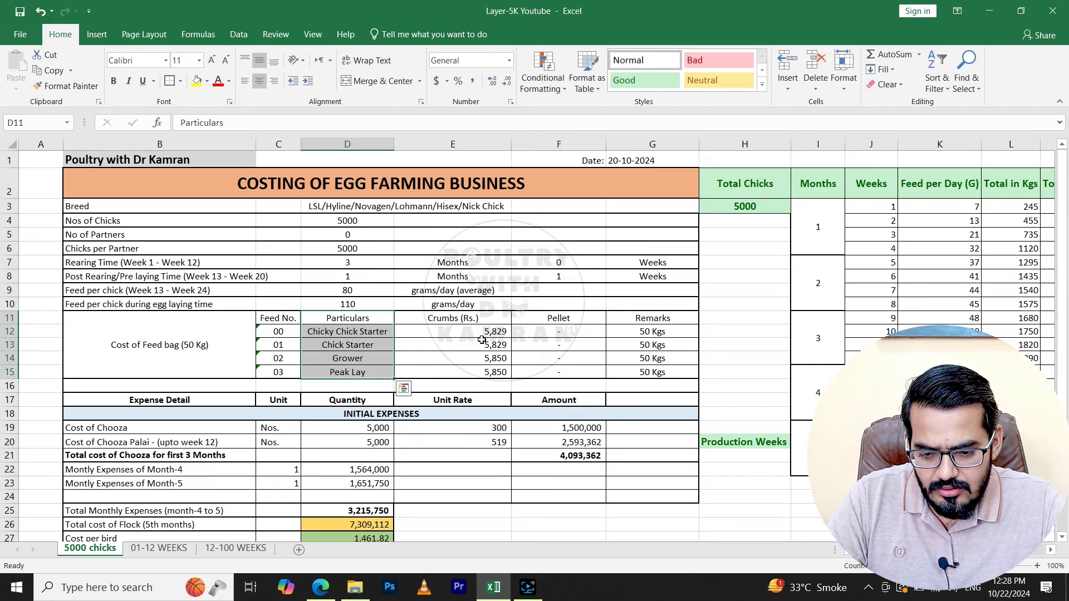
click(485, 334)
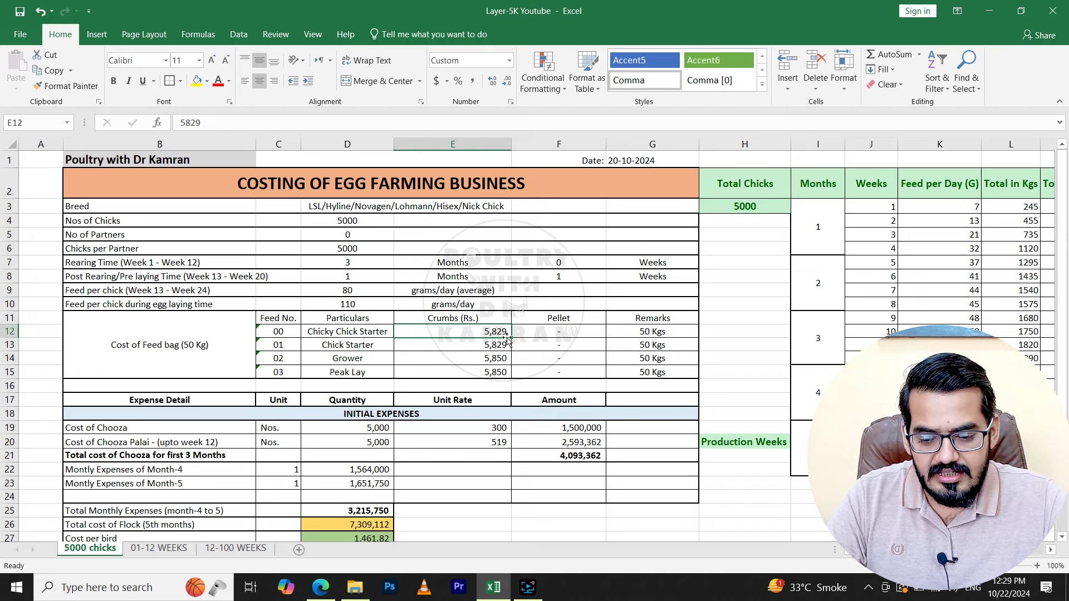
click(499, 360)
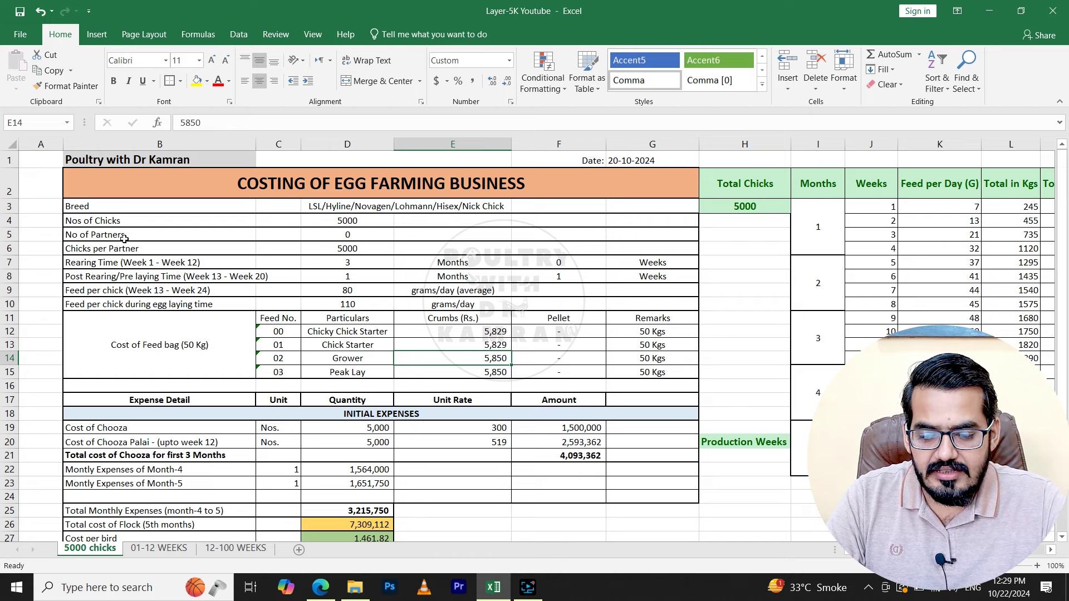
drag(129, 206, 652, 400)
click(436, 332)
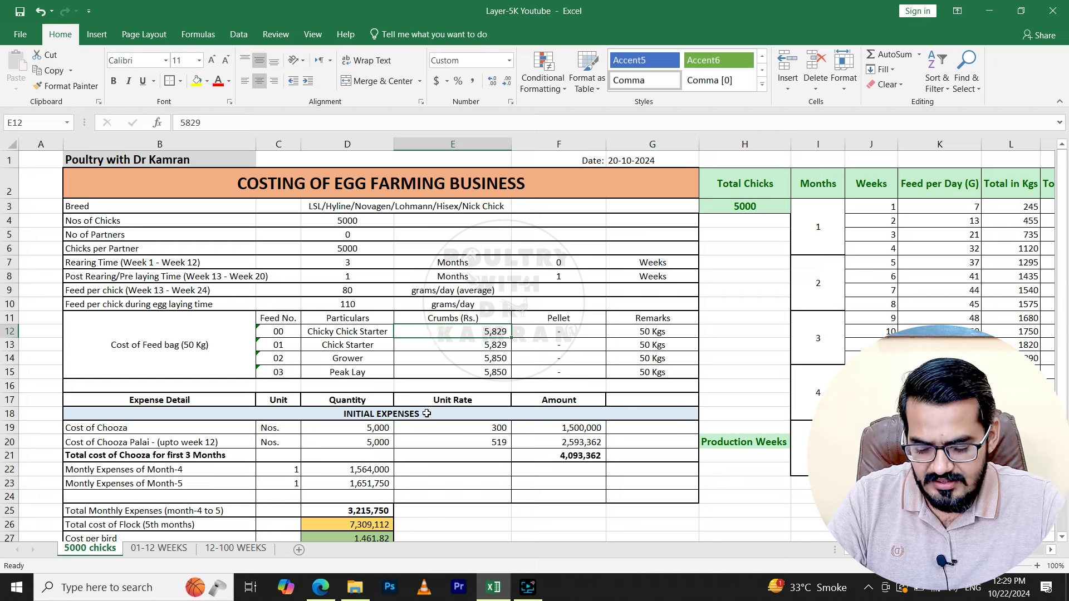
Check the unit rate and amount for Cost of Chooza, plus the Cost of Chooza Palai row under Initial Expenses.
click(501, 428)
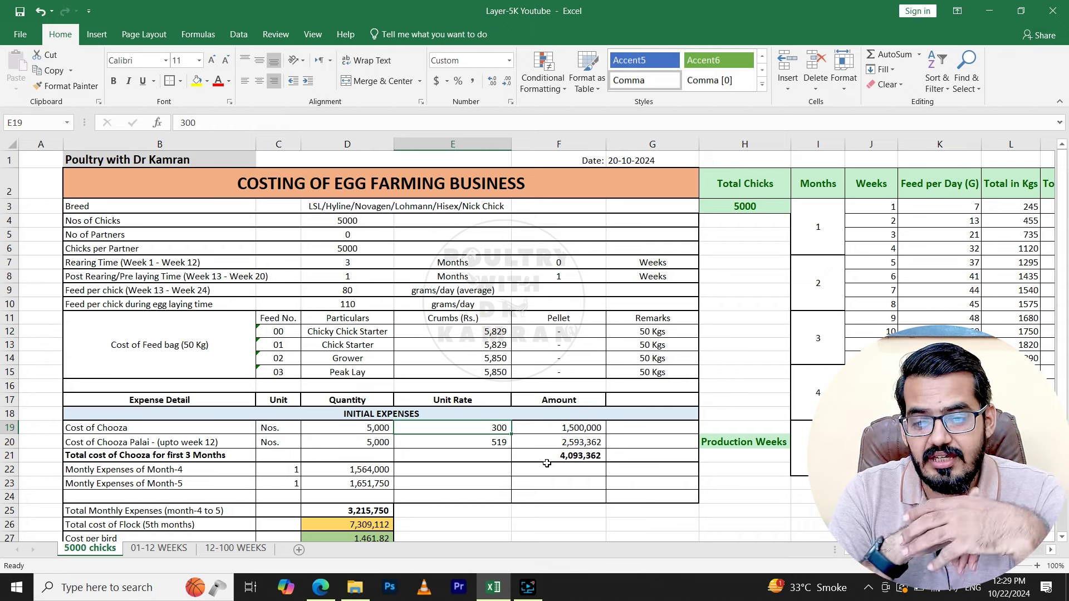
click(583, 433)
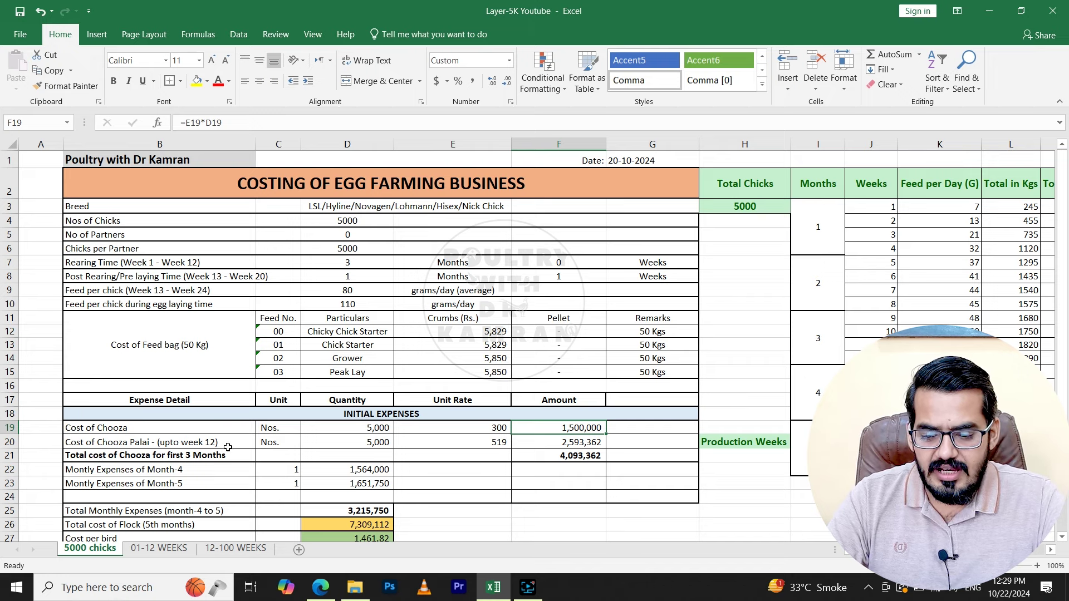
drag(240, 445, 554, 441)
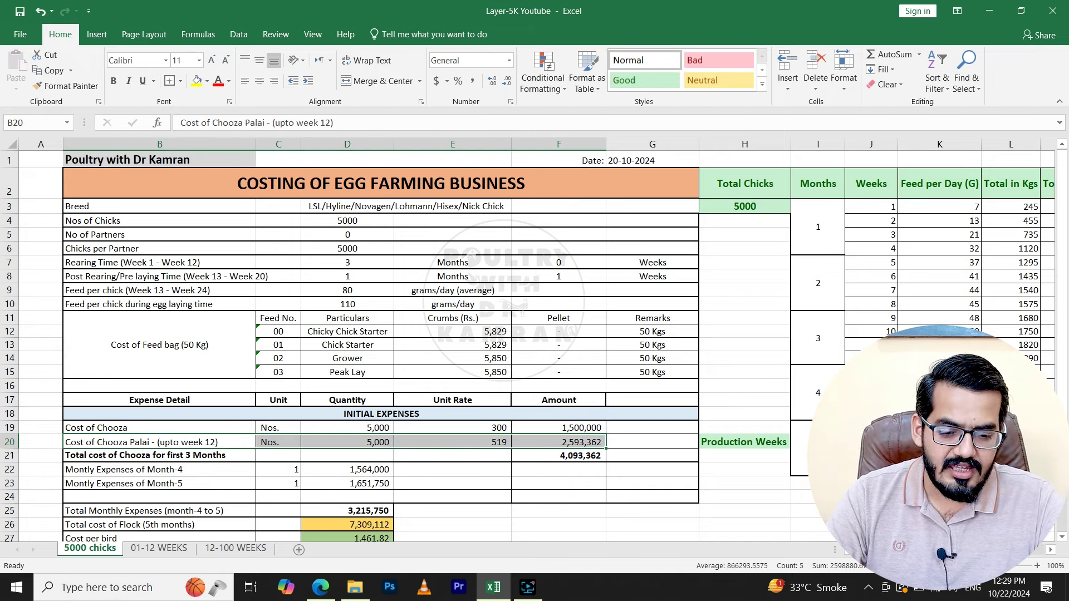
Examine how the Months column groups the weeks in the feed schedule, checking weeks 1 to 12 against months 1 to 3.
scroll(534, 340, right, 2)
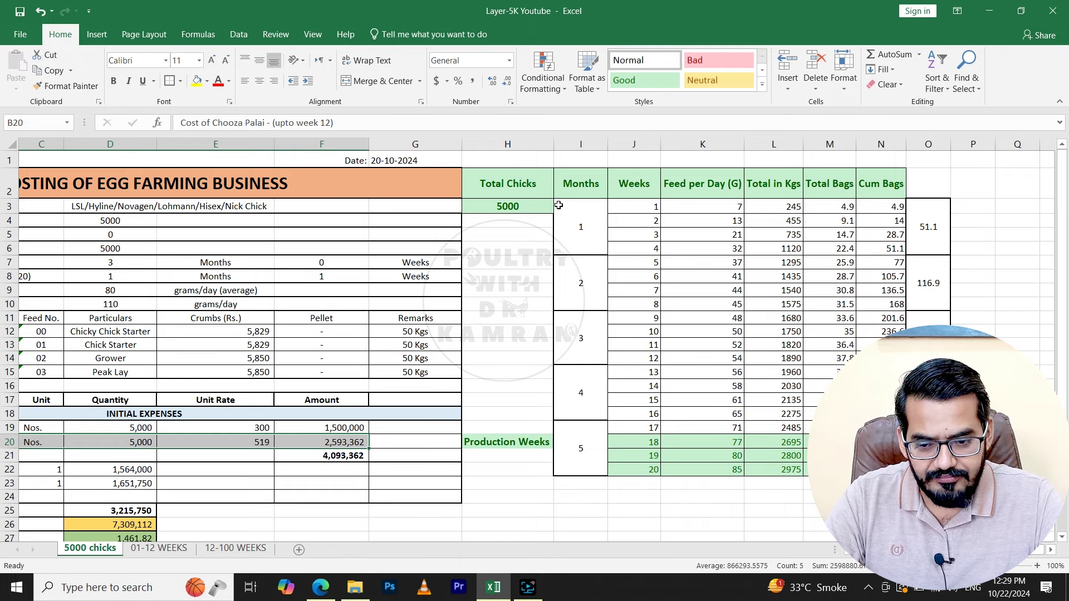
drag(585, 182, 578, 454)
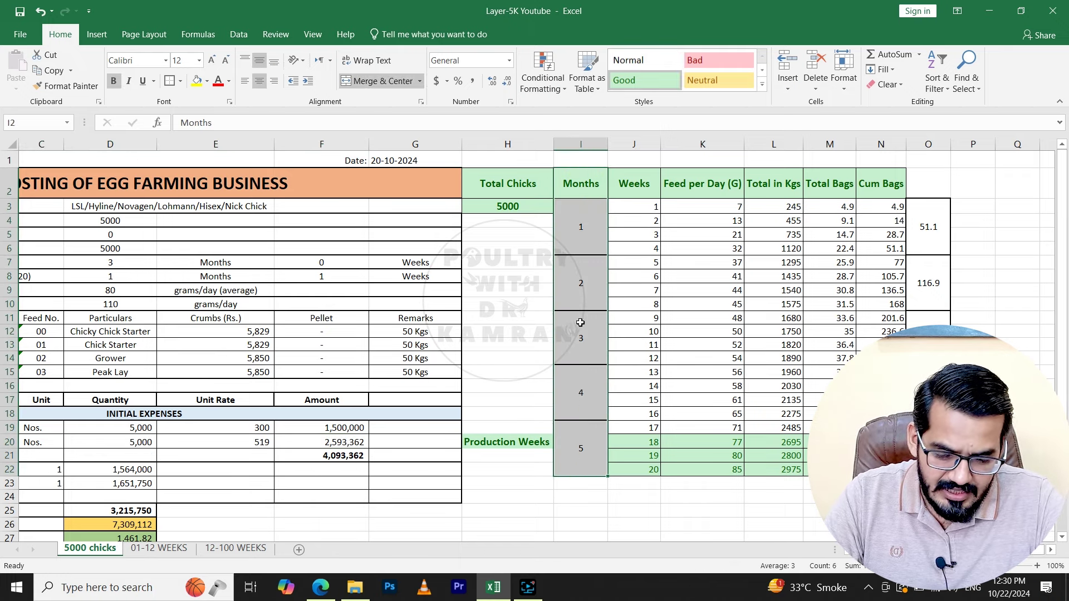
click(585, 211)
click(630, 206)
click(637, 222)
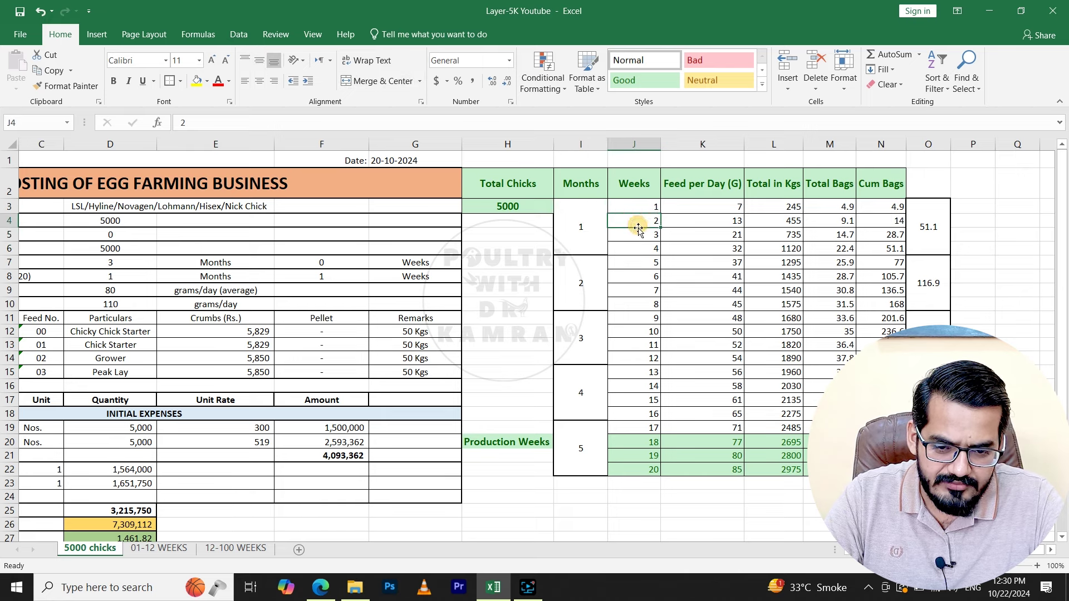
click(638, 234)
click(641, 252)
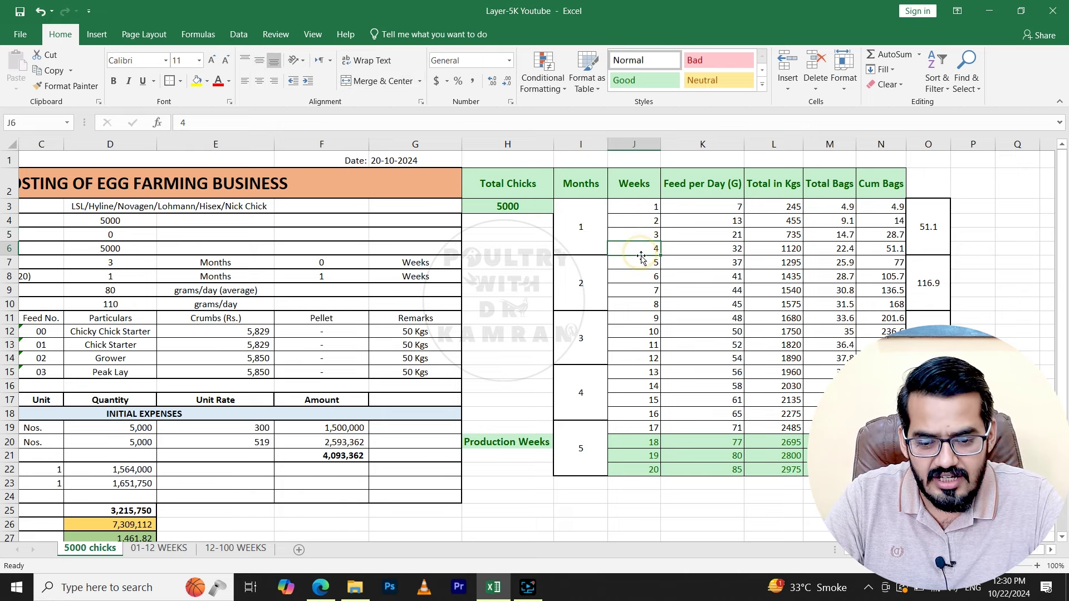
click(642, 304)
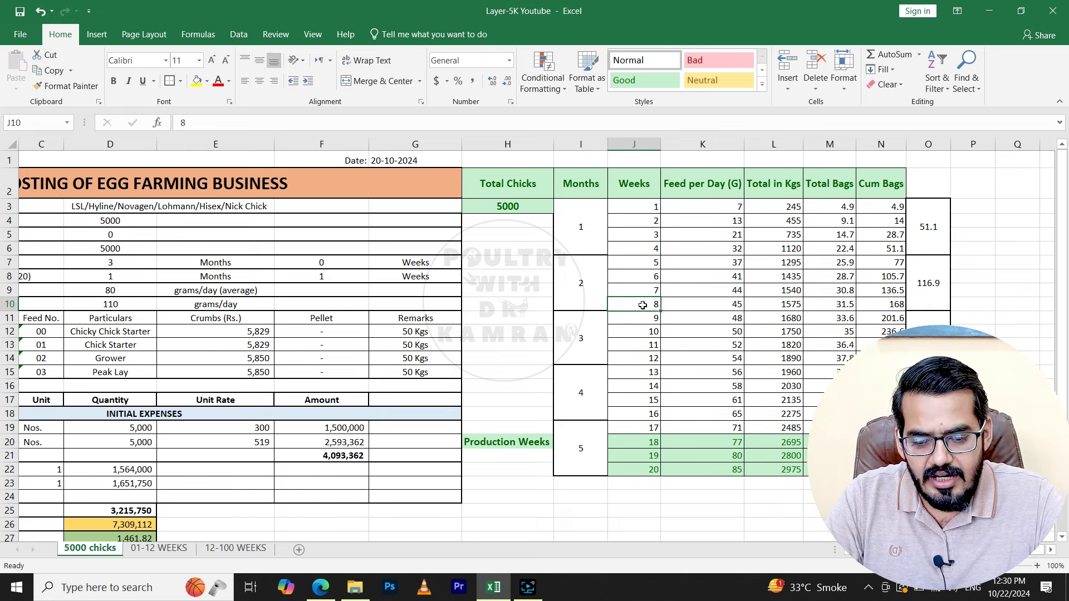
click(643, 358)
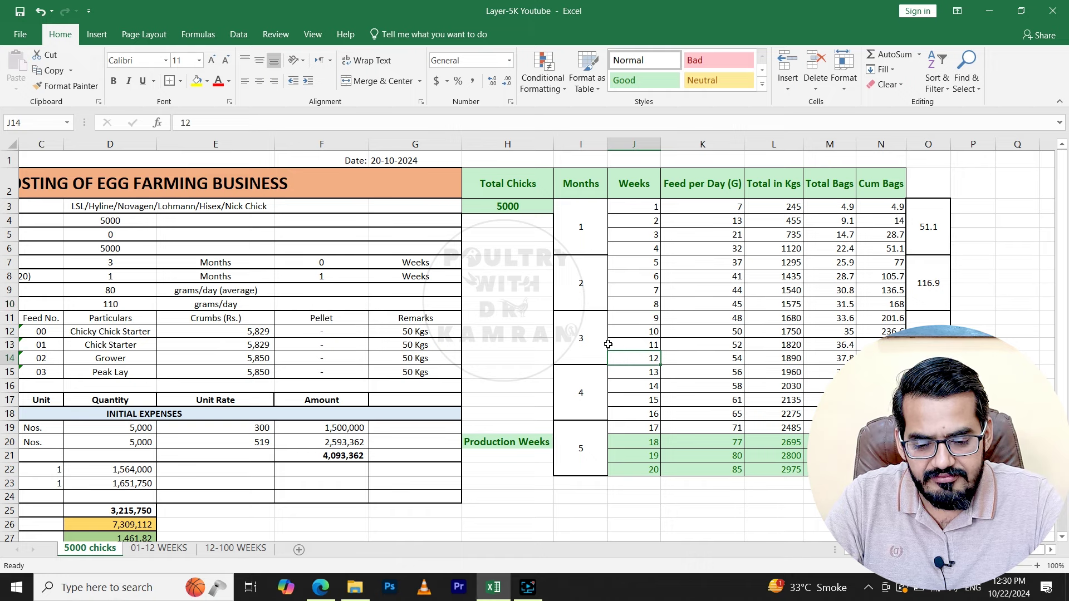
drag(588, 219, 586, 328)
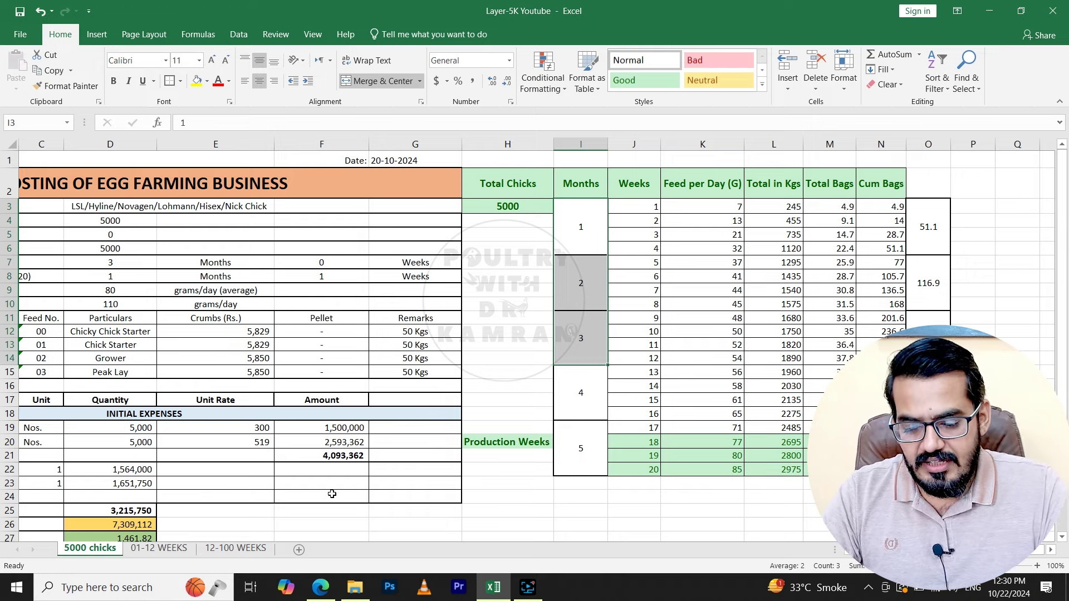
Inspect the quantity, unit rate and amount in the Cost of Chooza Palai (upto week 12) row.
scroll(456, 447, left, 2)
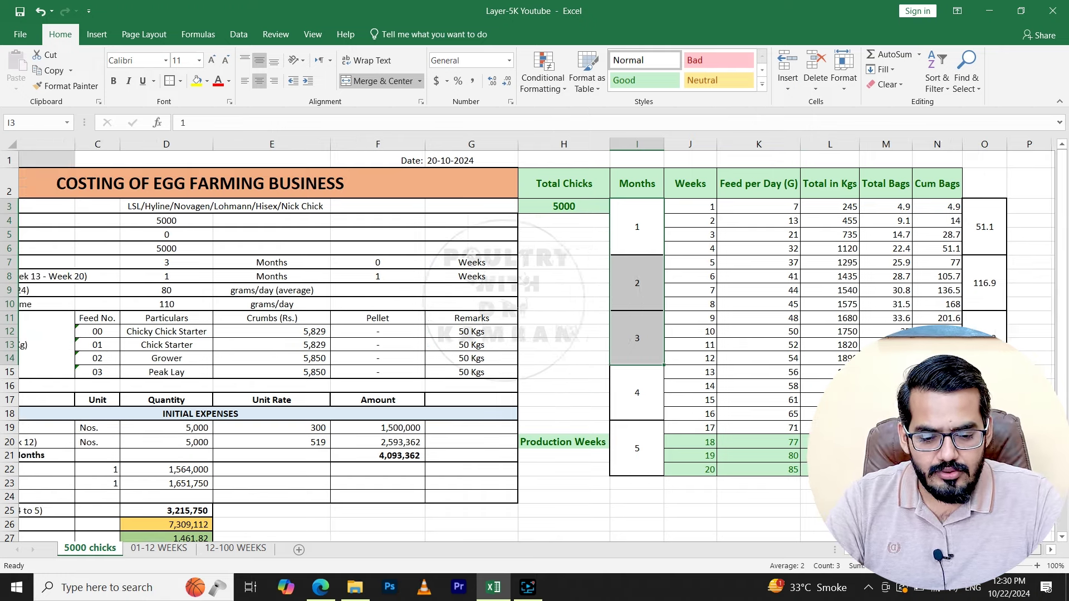
click(456, 447)
click(457, 442)
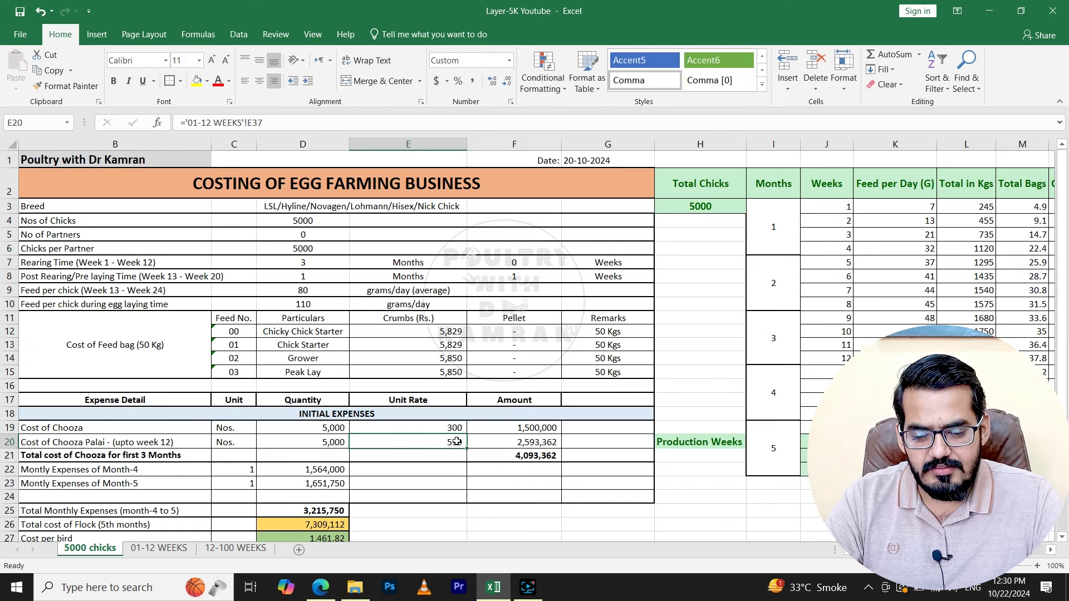
drag(320, 448, 538, 454)
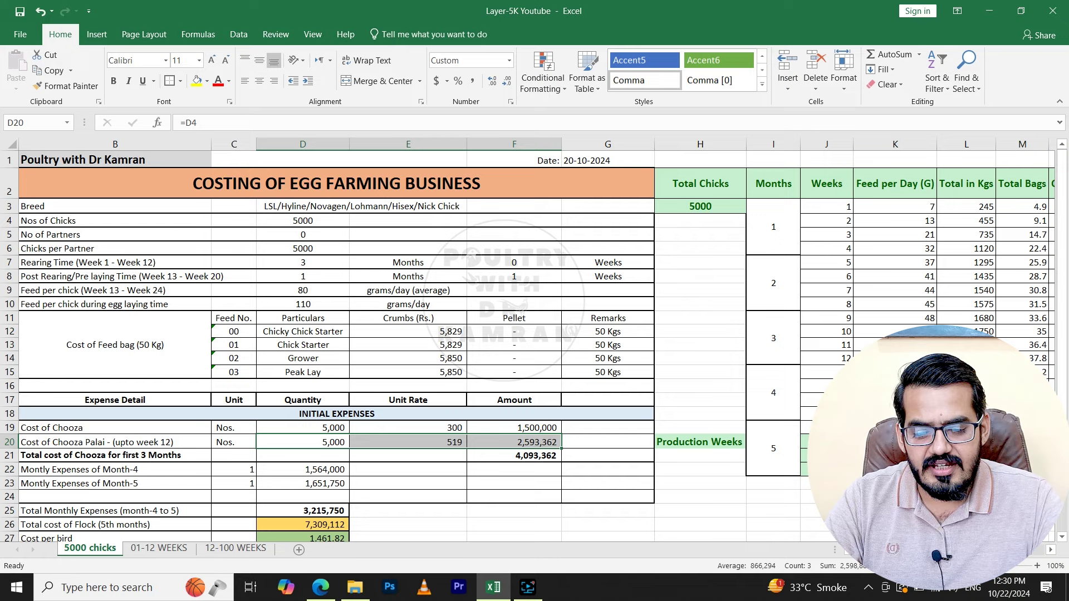
Review the whole feed schedule table, then its Weeks column and the production weeks 18 and 20.
scroll(535, 334, right, 2)
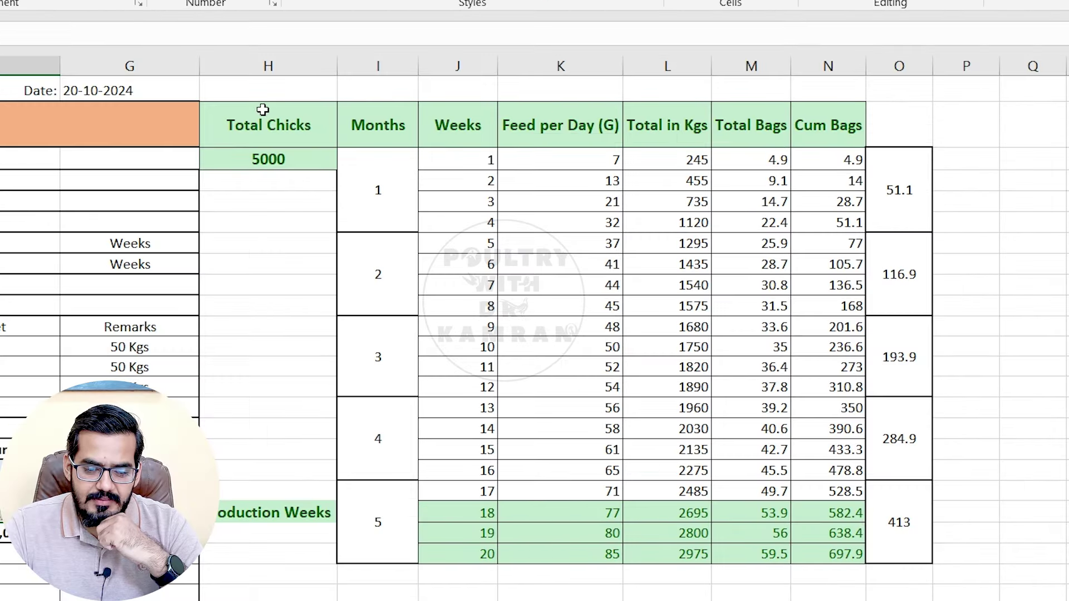
mouse_move(263, 110)
mouse_down()
mouse_move(833, 279)
mouse_move(911, 437)
mouse_move(912, 539)
mouse_up()
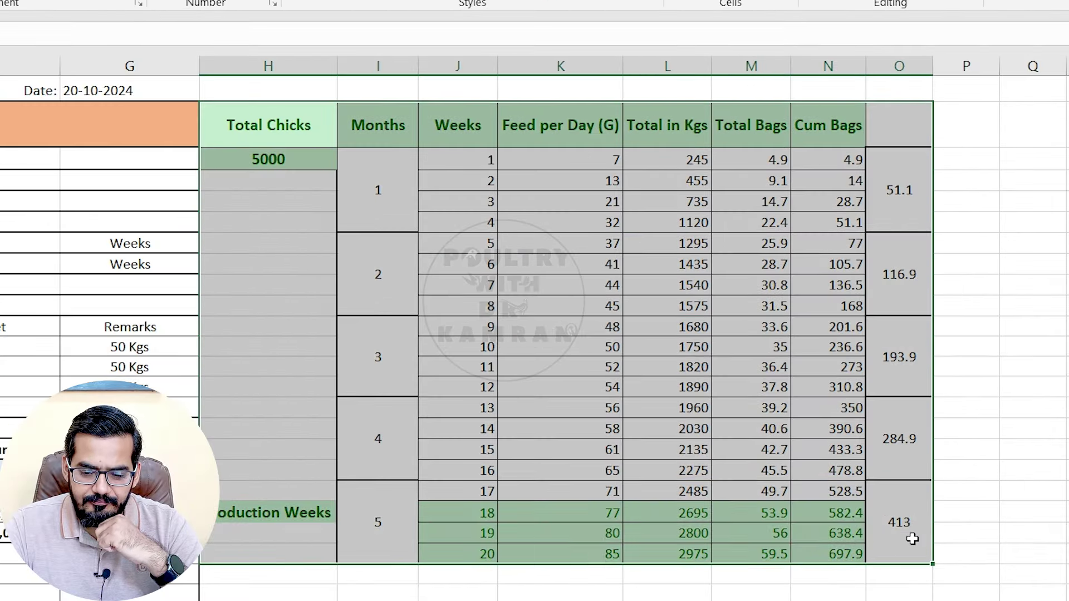
click(670, 593)
mouse_move(467, 125)
mouse_down()
mouse_move(510, 310)
mouse_move(477, 508)
mouse_move(440, 529)
mouse_move(470, 533)
mouse_up()
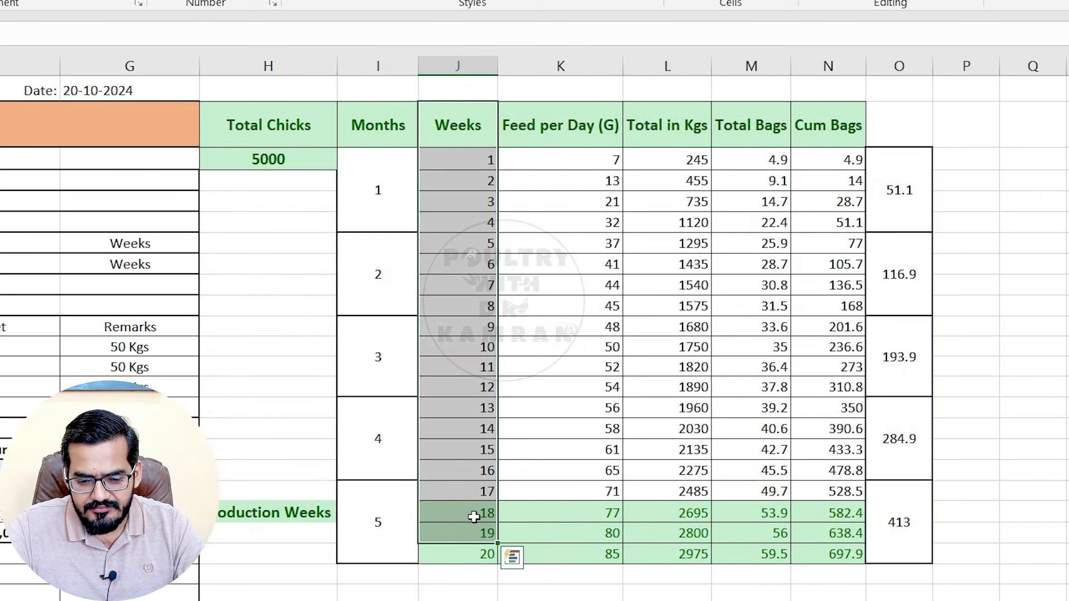
click(473, 515)
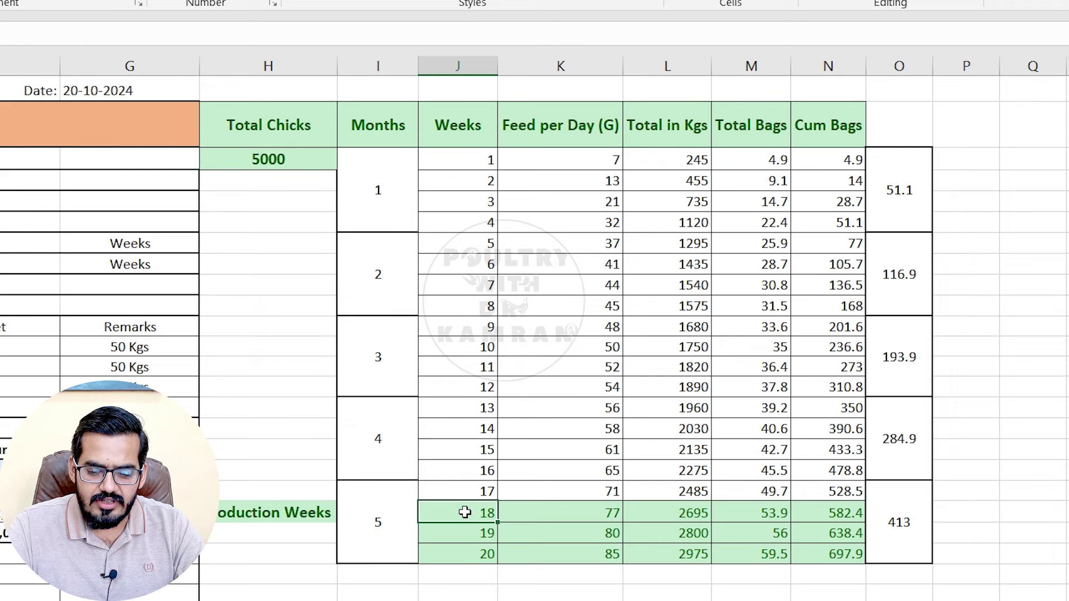
click(477, 553)
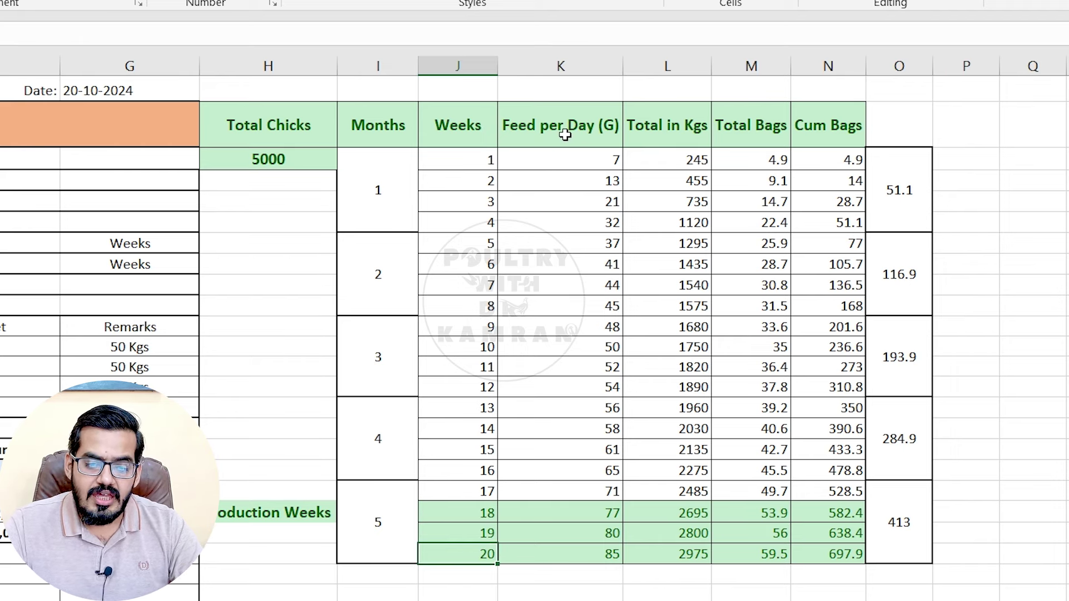
Examine the Feed per Day, Total in Kgs and Total Bags columns of the weekly feed schedule.
drag(564, 139, 566, 553)
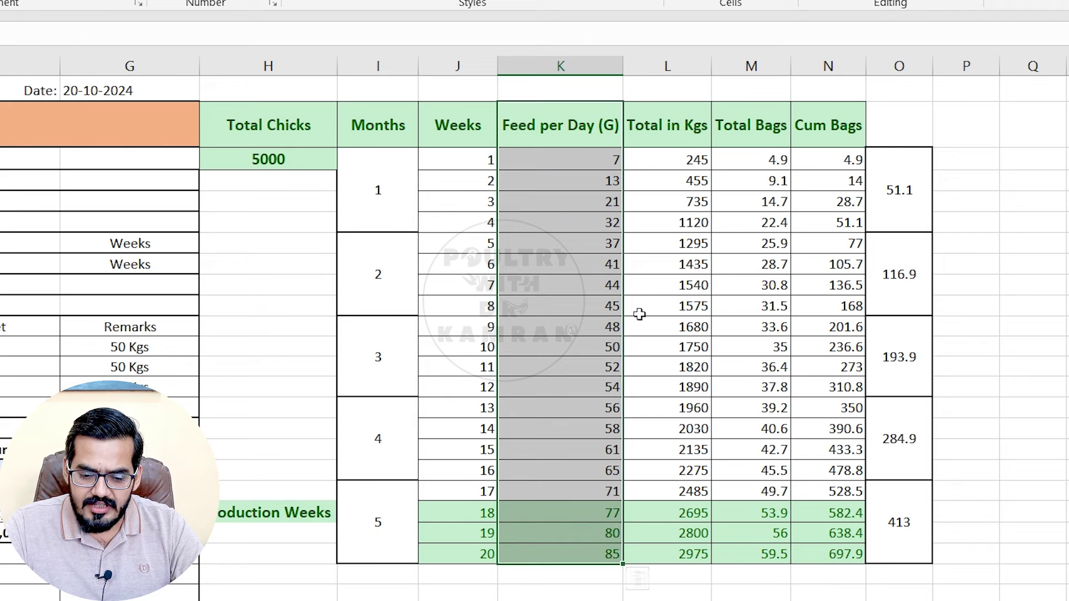
click(613, 157)
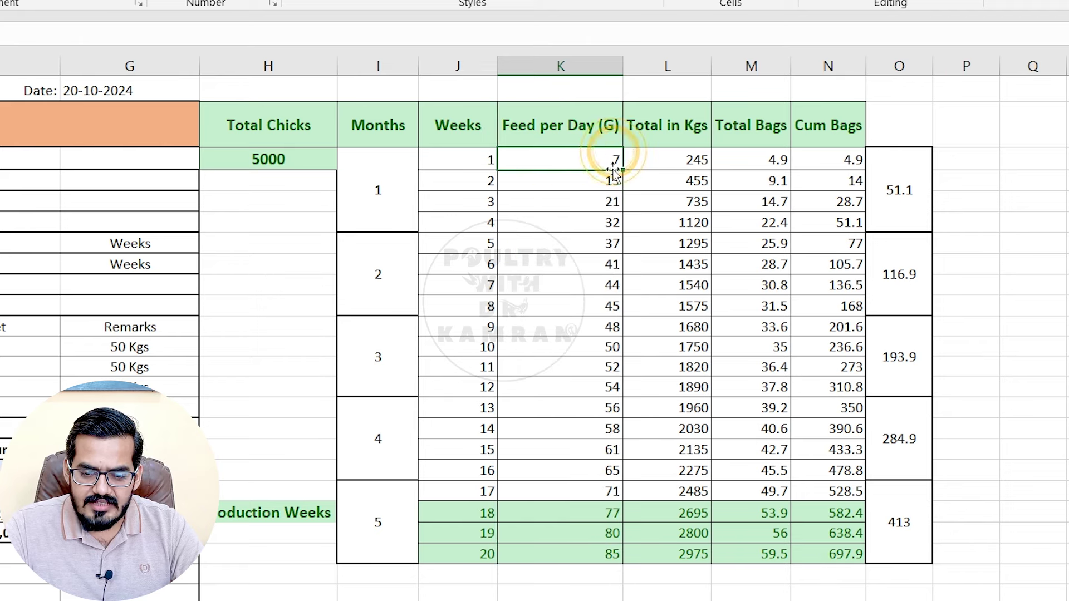
click(599, 553)
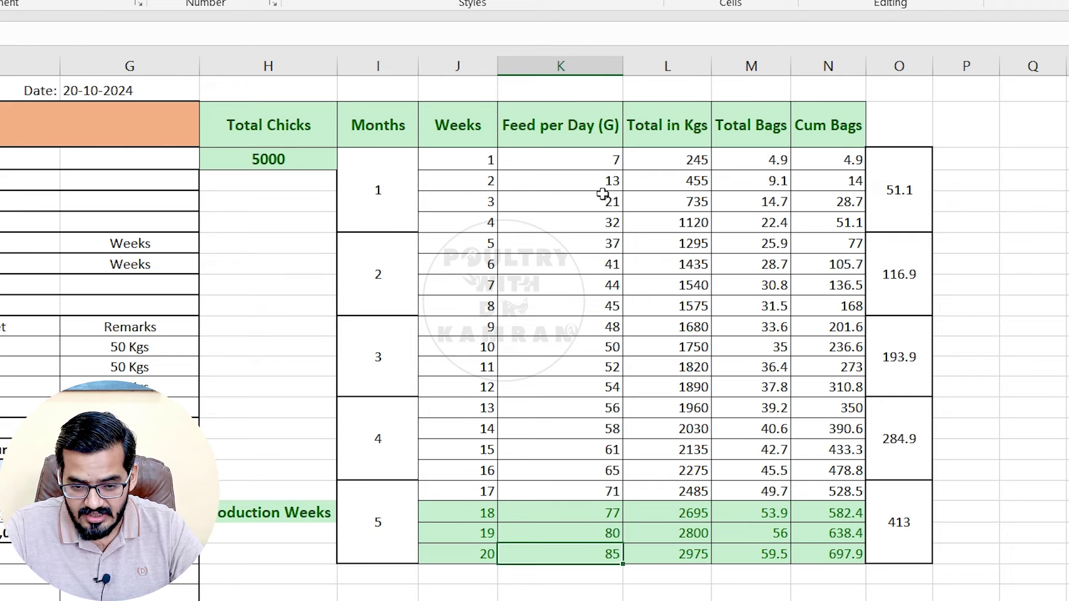
drag(697, 159, 675, 537)
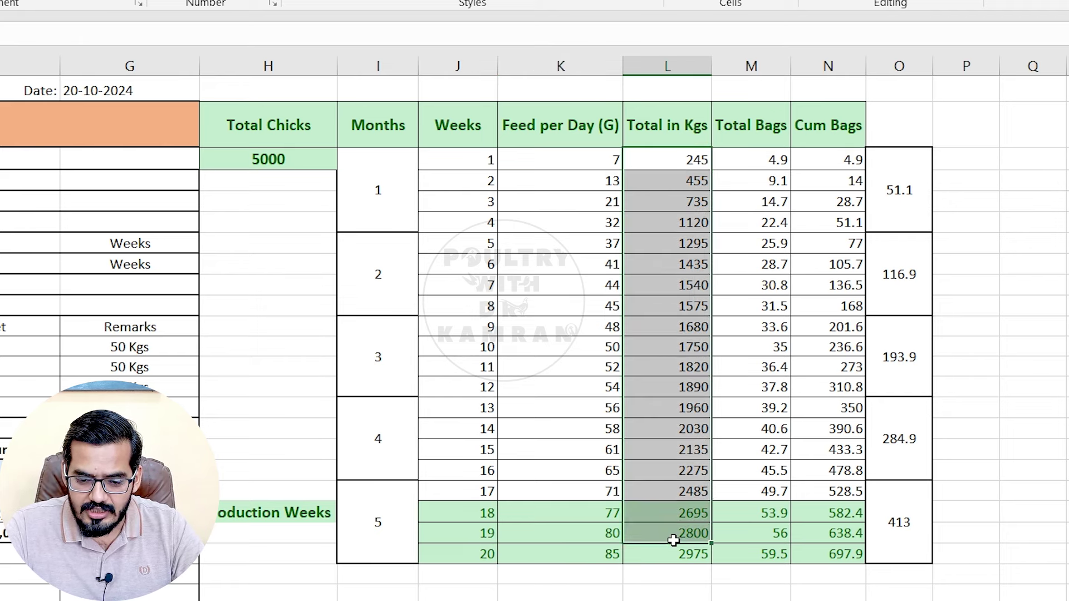
click(753, 160)
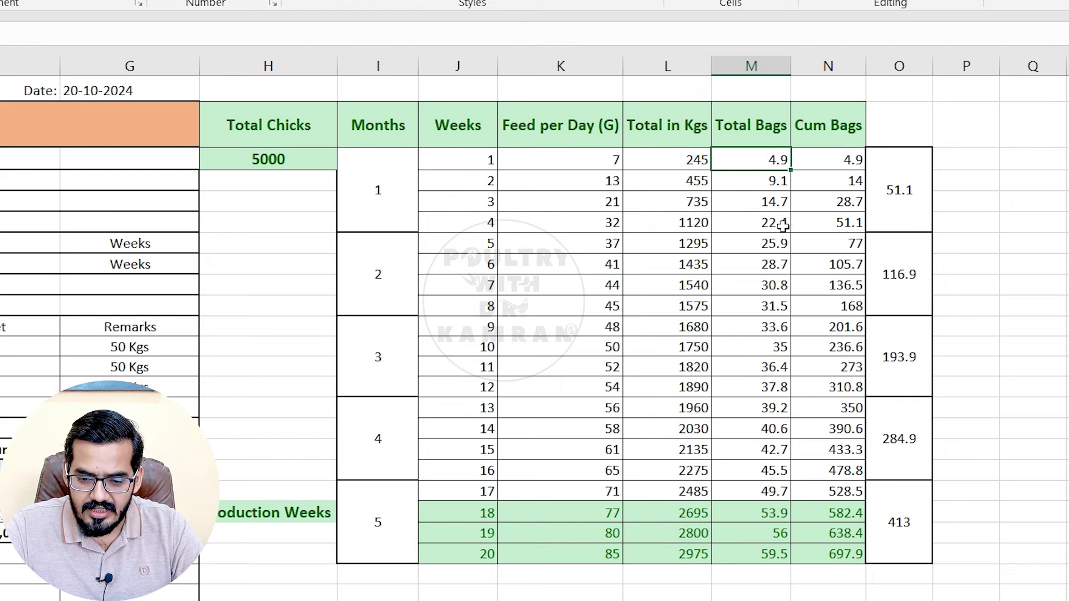
click(775, 180)
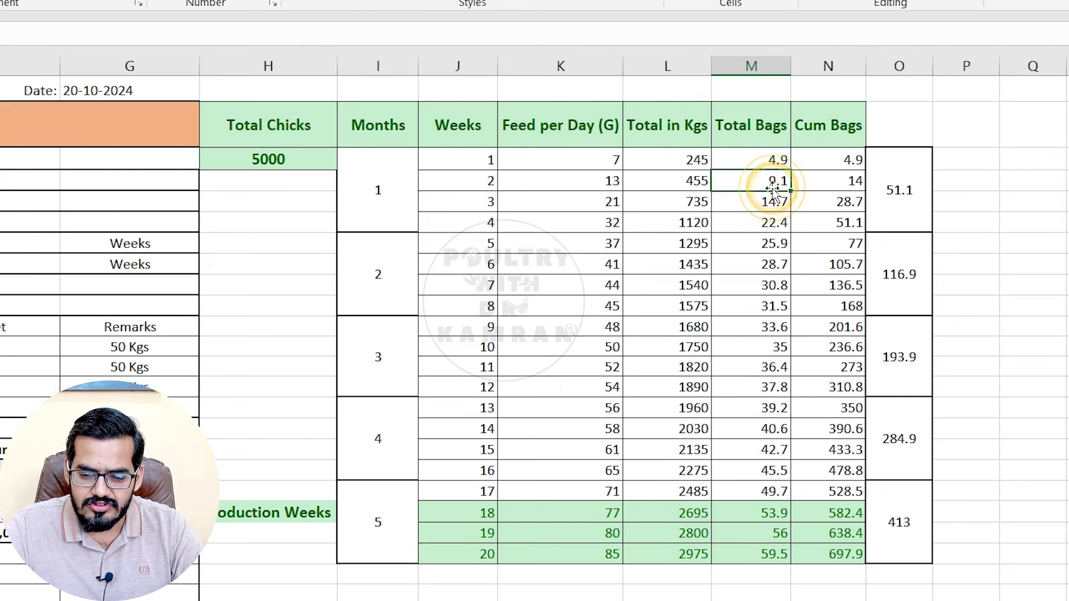
Examine the Cum Bags column and the bag figures beside it for months 1 to 5, ending at week 20's cumulative bags.
drag(840, 161, 849, 450)
click(922, 191)
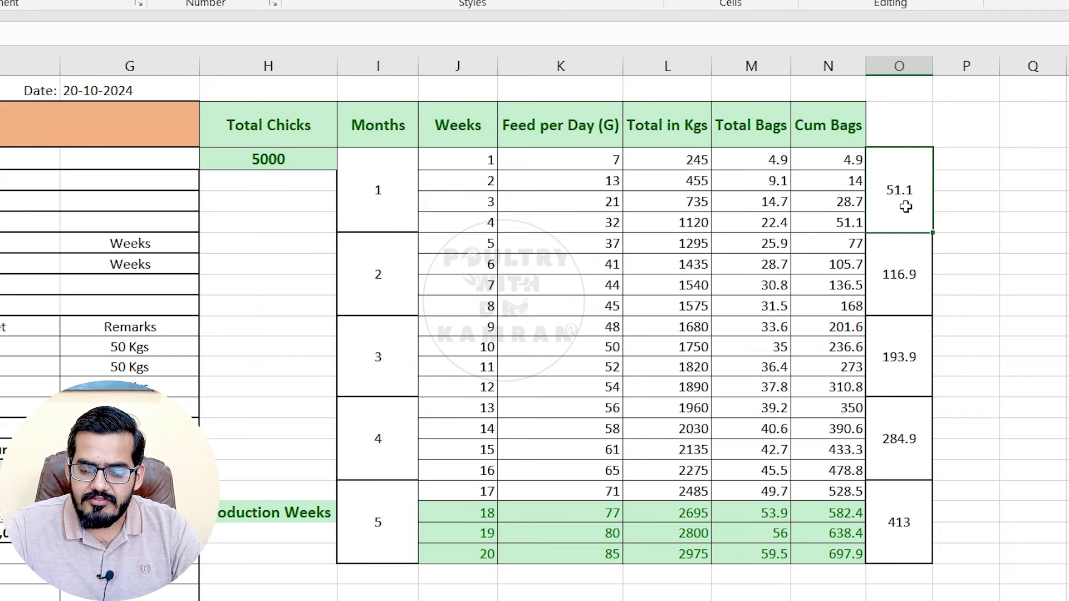
click(913, 270)
click(917, 362)
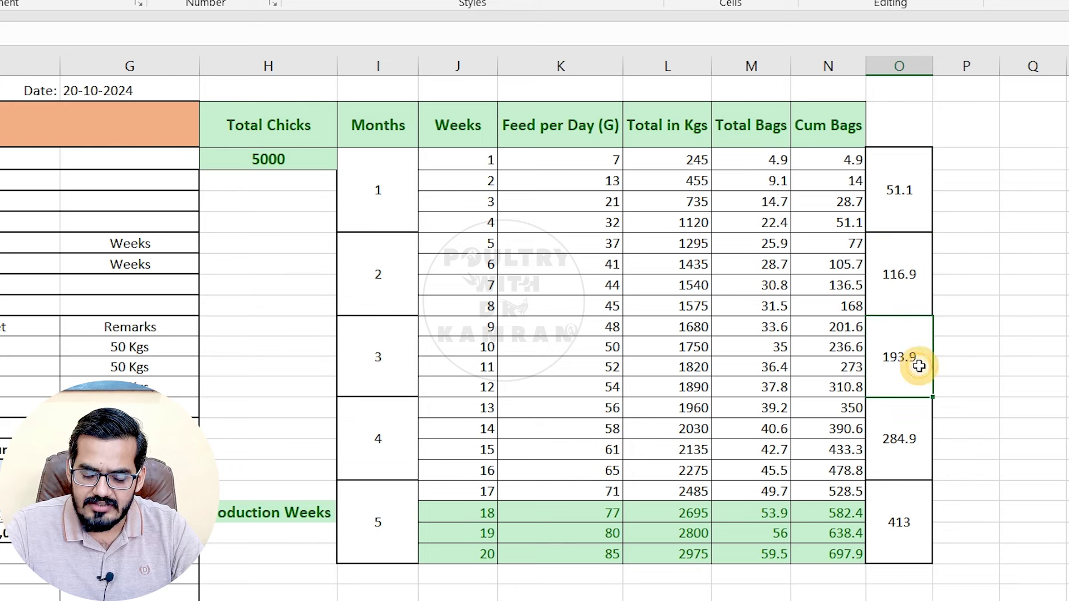
click(912, 440)
click(912, 551)
click(824, 559)
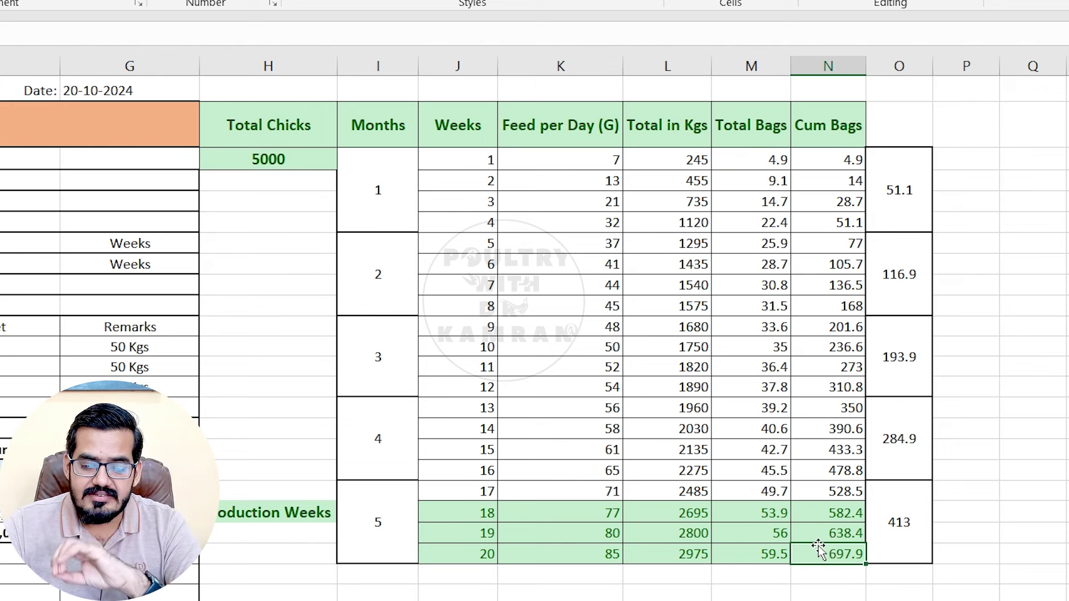
Switch to the 01-12 WEEKS sheet and examine Month-01's medicine and misc items row with its unit cost.
scroll(534, 328, left, 5)
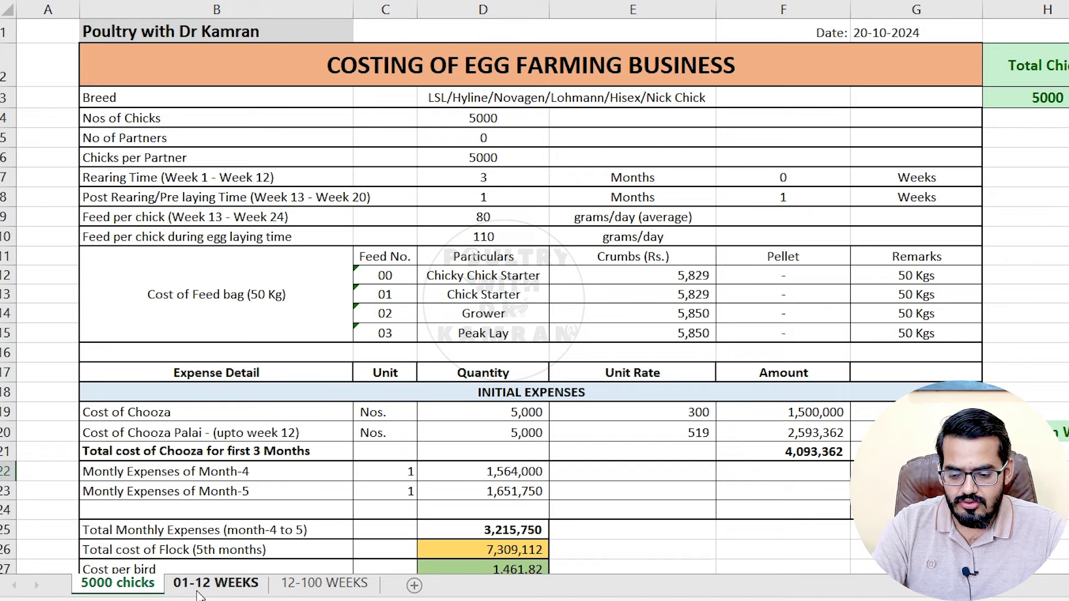
click(199, 587)
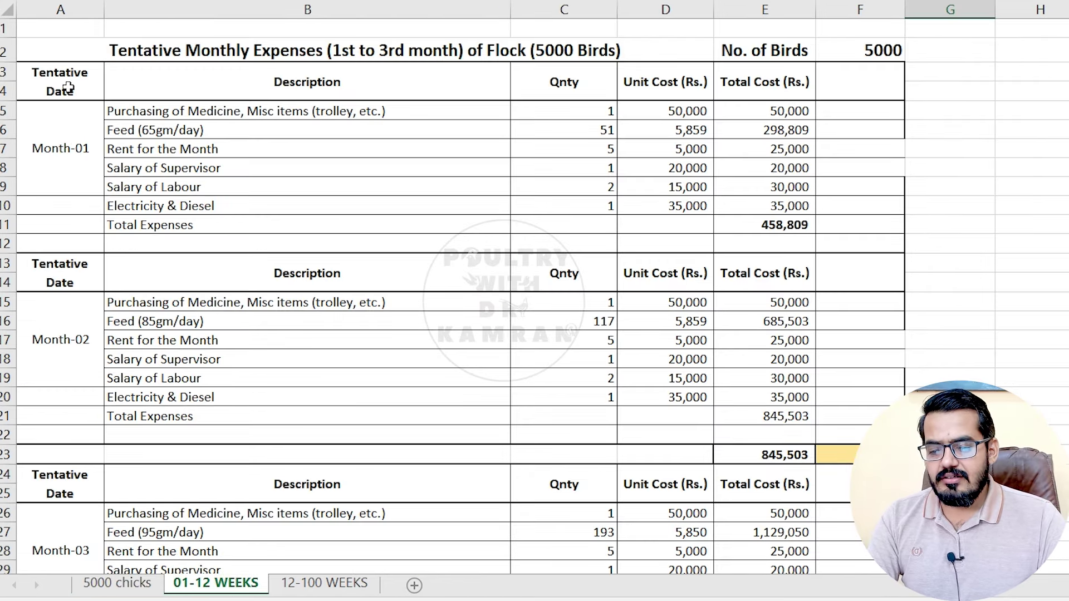
click(70, 110)
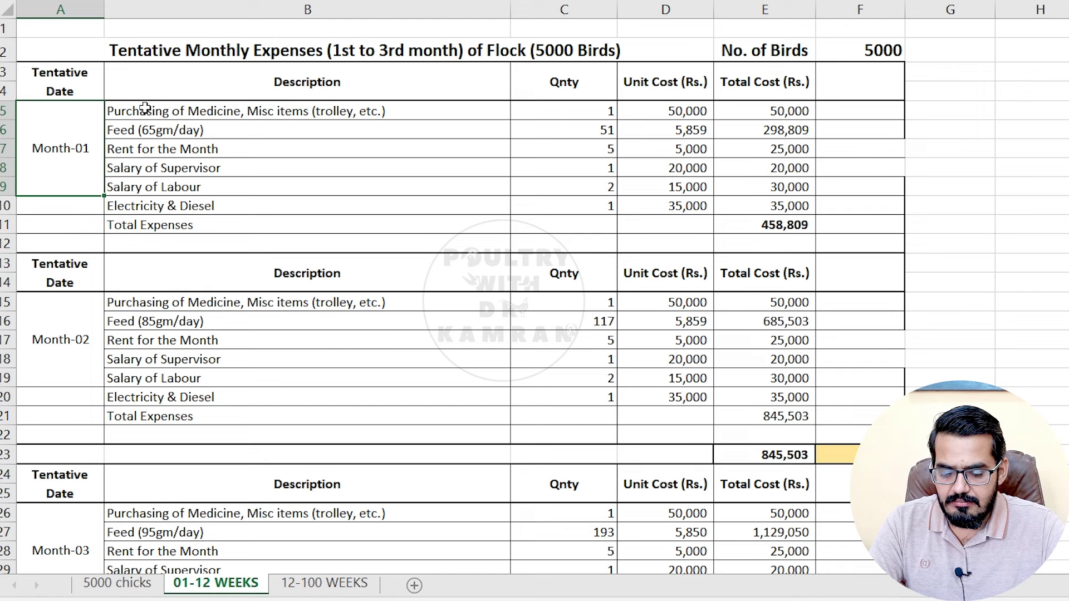
click(198, 109)
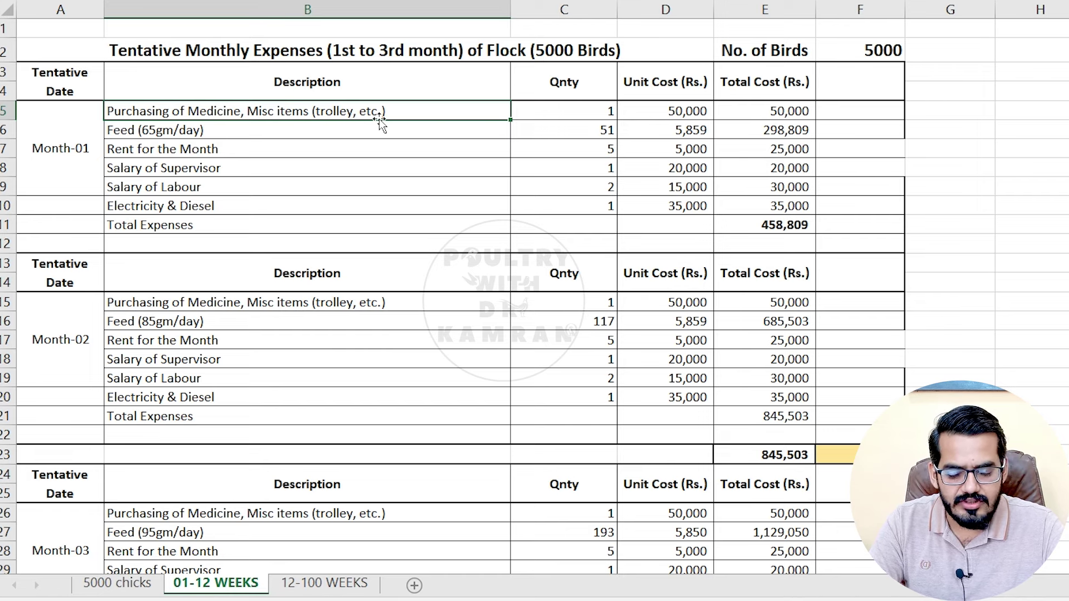
click(693, 110)
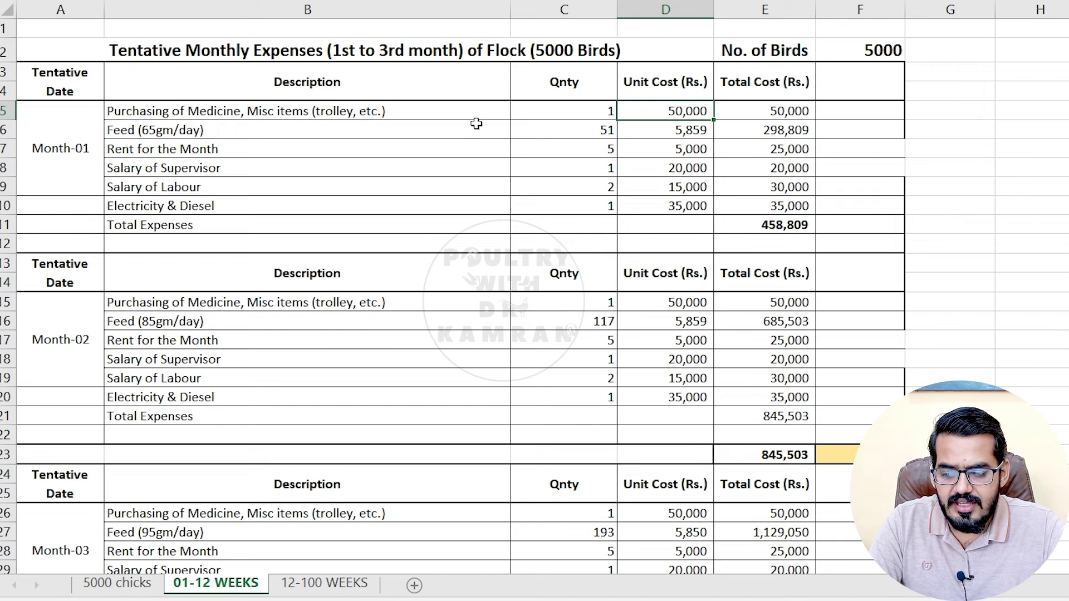
Check the feed bag price on the 5000 chicks sheet and set Month-01's feed unit cost to 5829 on the 01-12 WEEKS sheet.
click(606, 127)
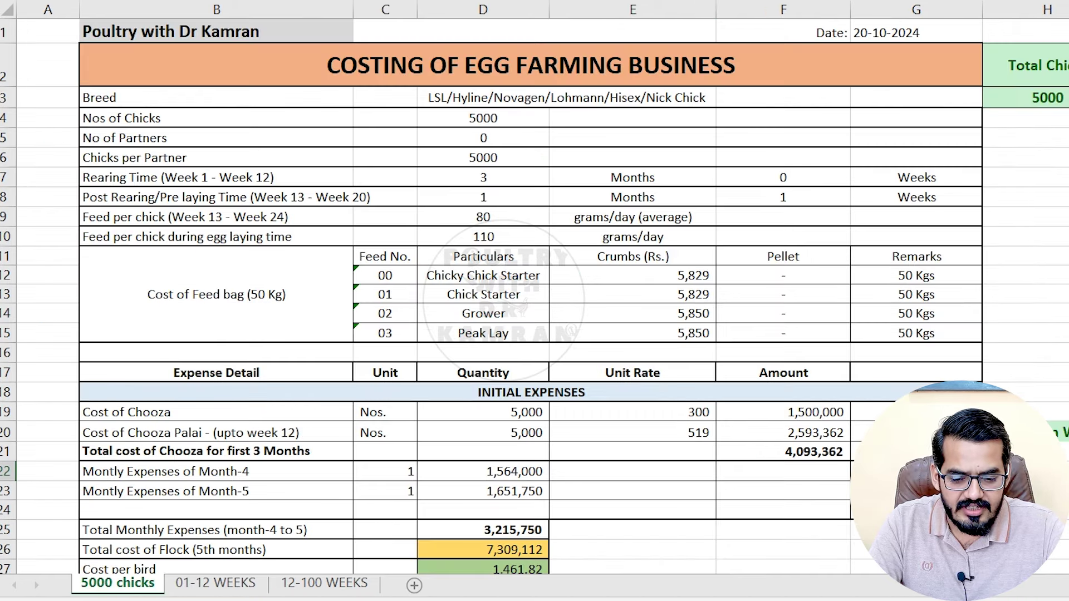
key(ctrl+Page_Down)
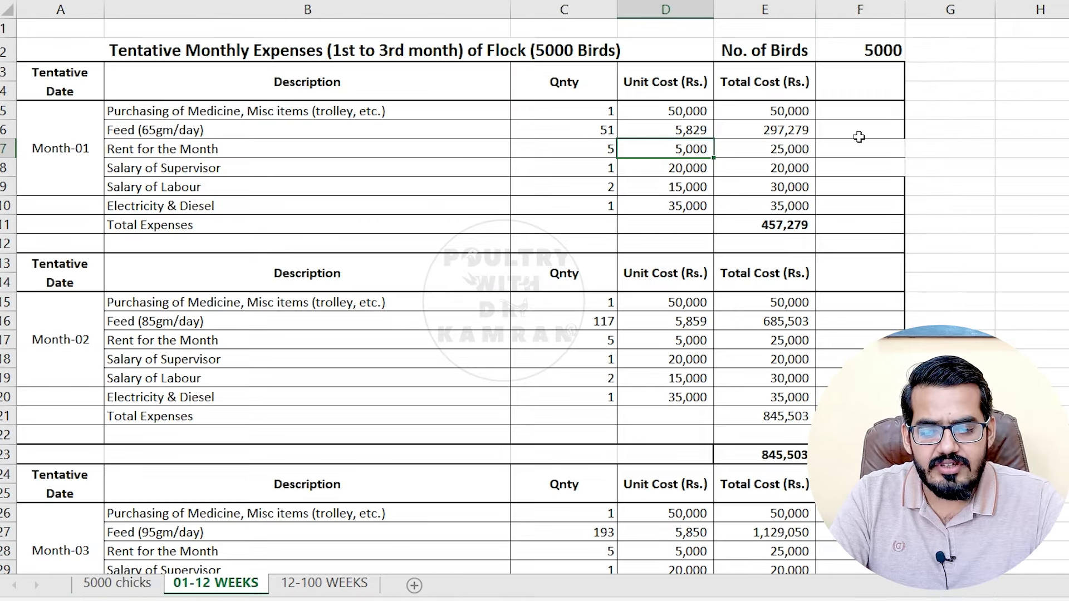
click(804, 134)
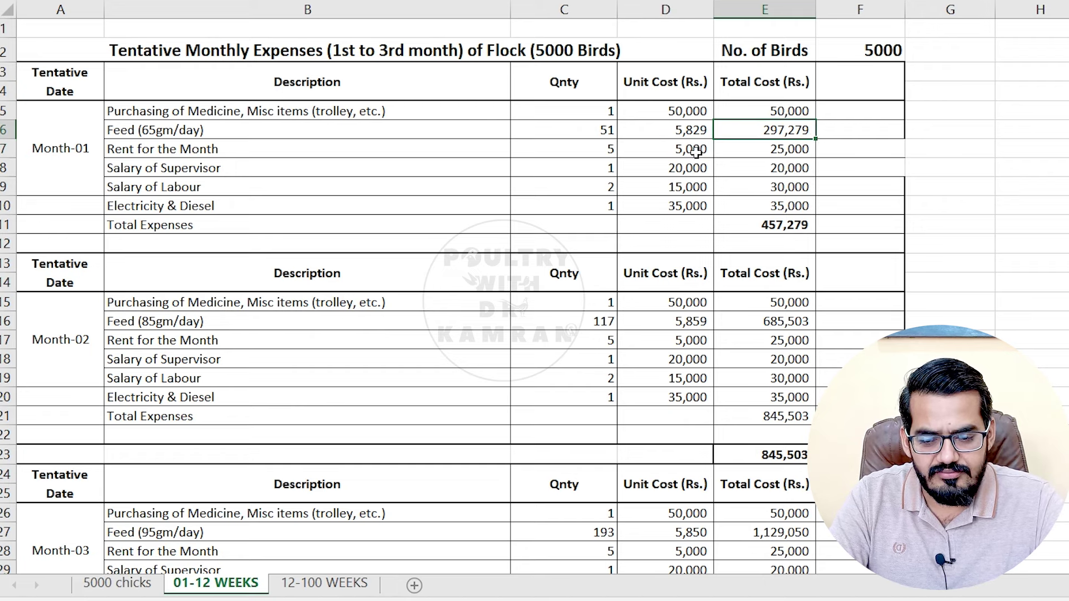
Examine Month-01's rent, supervisor salary and labour salary rows, comparing unit costs with total costs.
click(607, 151)
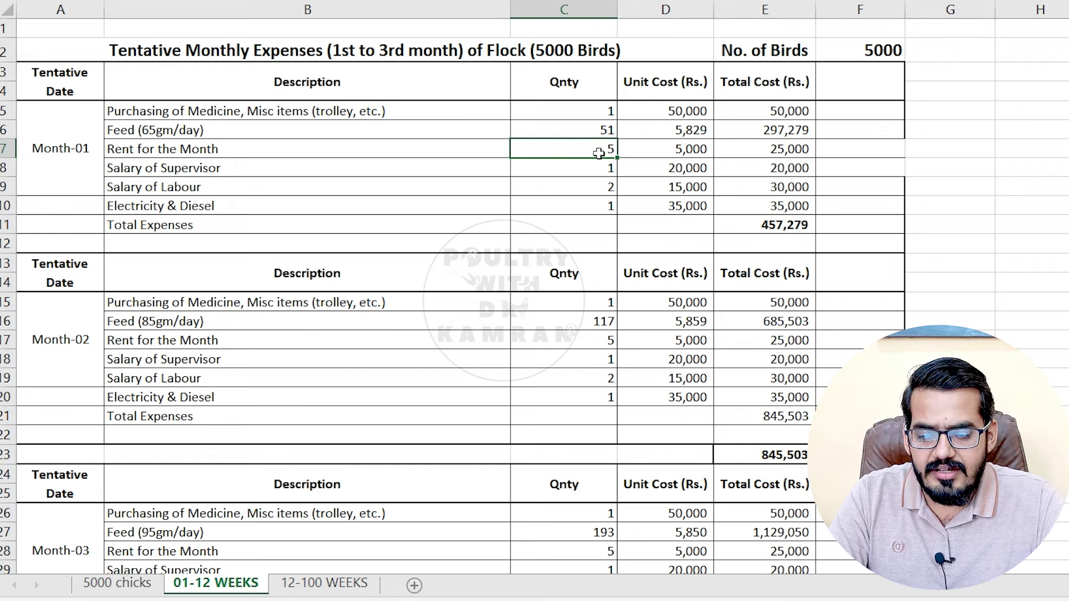
click(790, 156)
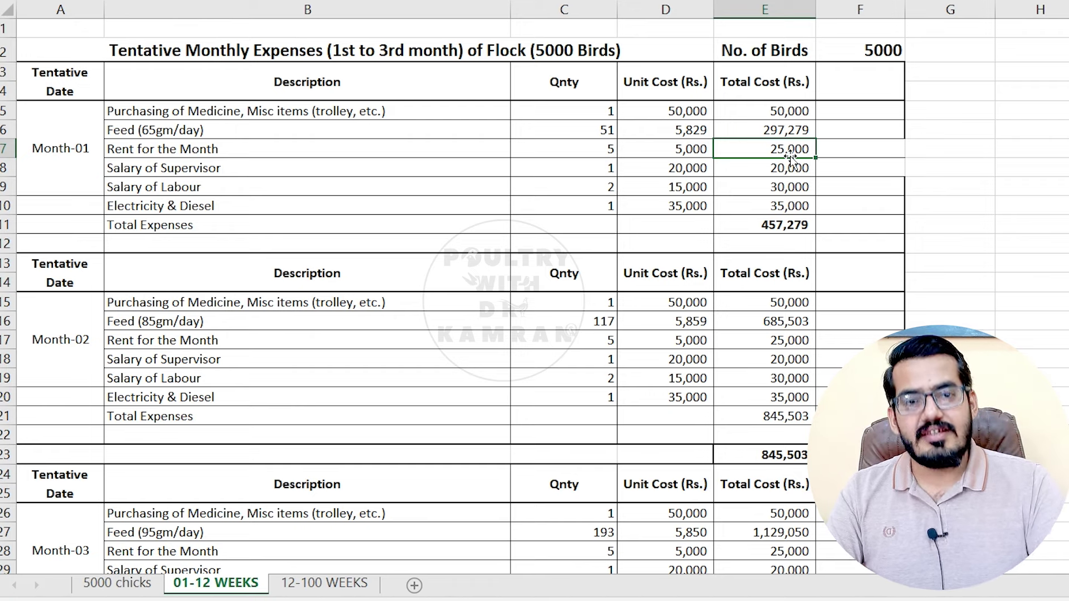
click(688, 168)
click(818, 168)
click(688, 188)
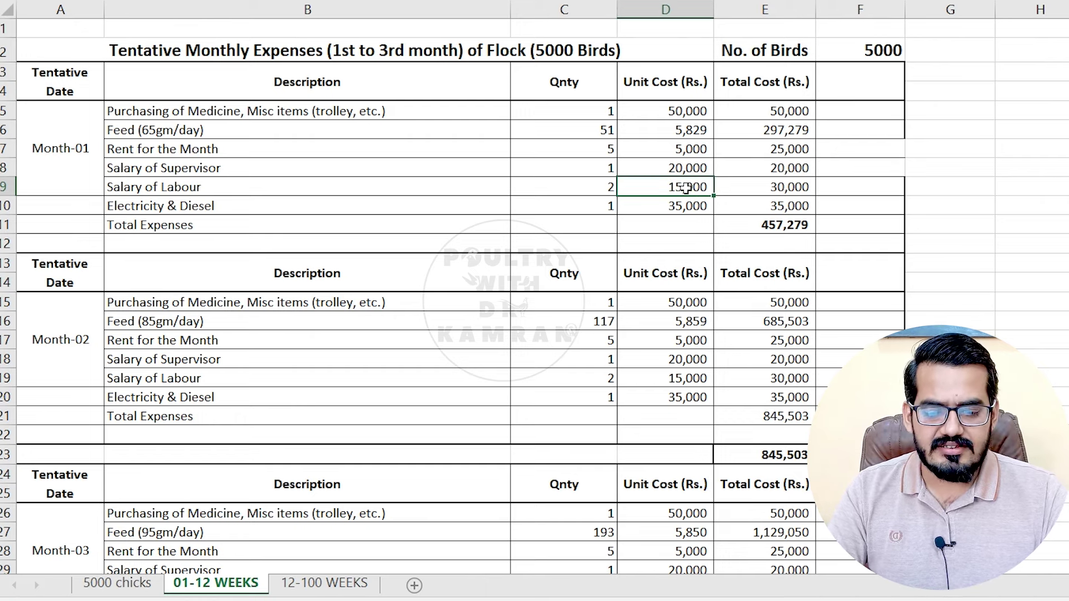
click(799, 189)
Examine Month-01's Electricity & Diesel costs and the month's Total Expenses.
click(672, 208)
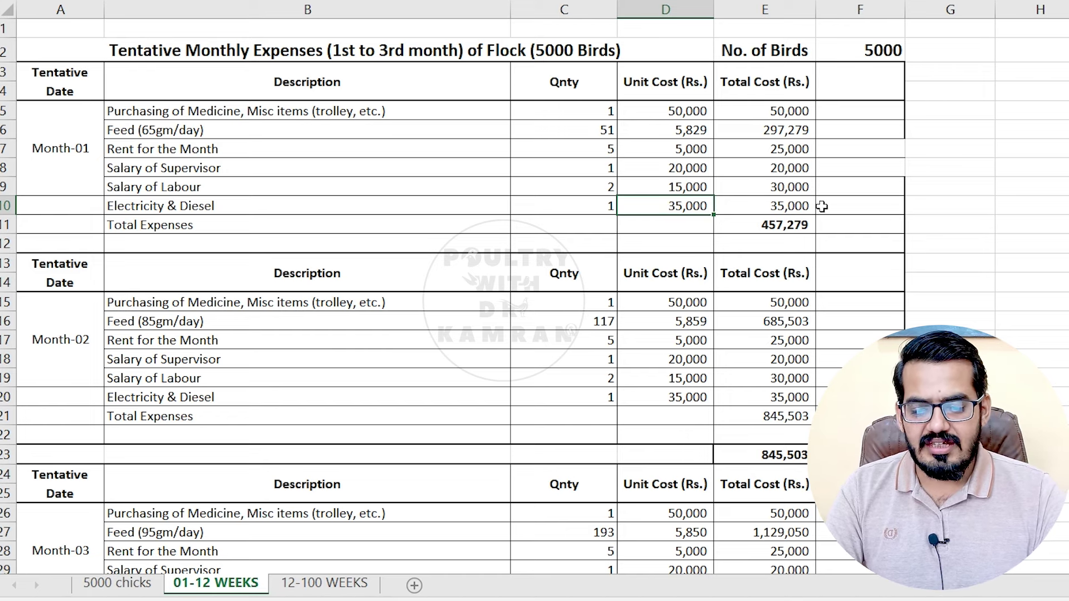
click(802, 206)
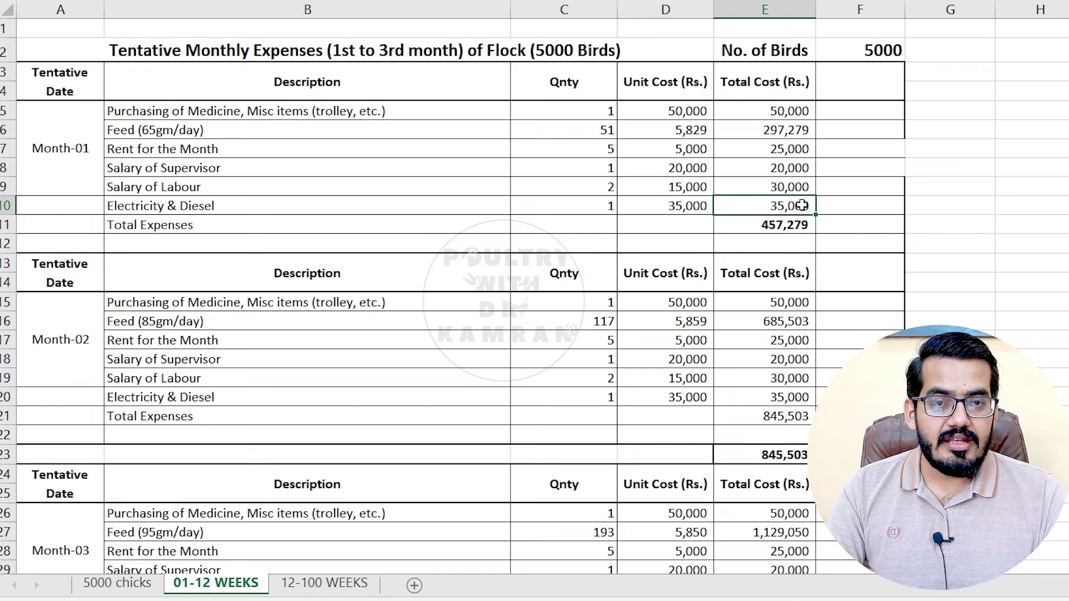
click(802, 223)
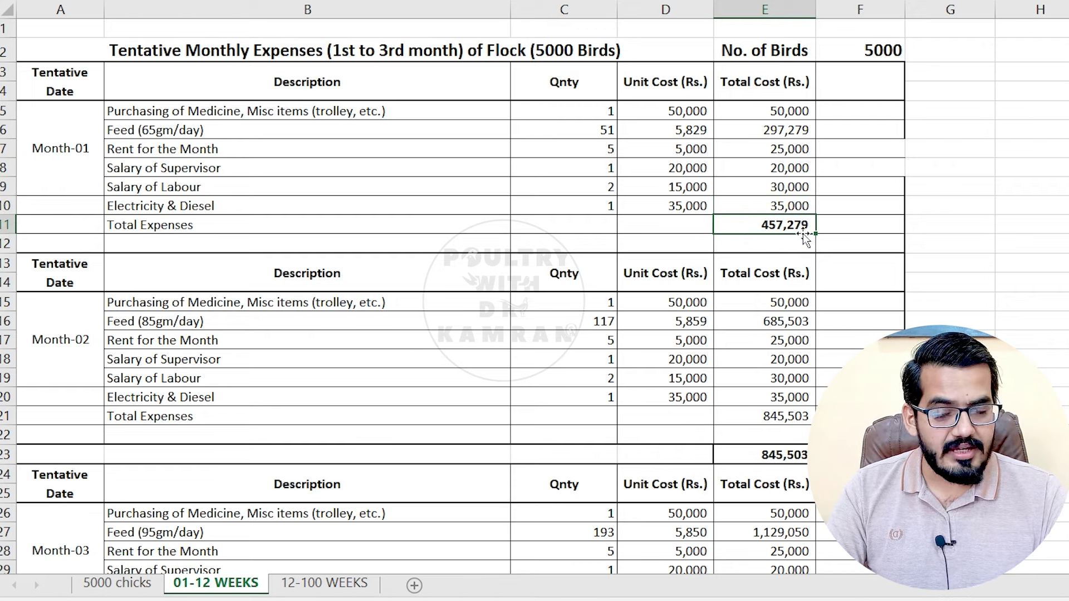
Examine the quantity and unit cost of Month-02's medicine and misc items row.
scroll(737, 223, down, 2)
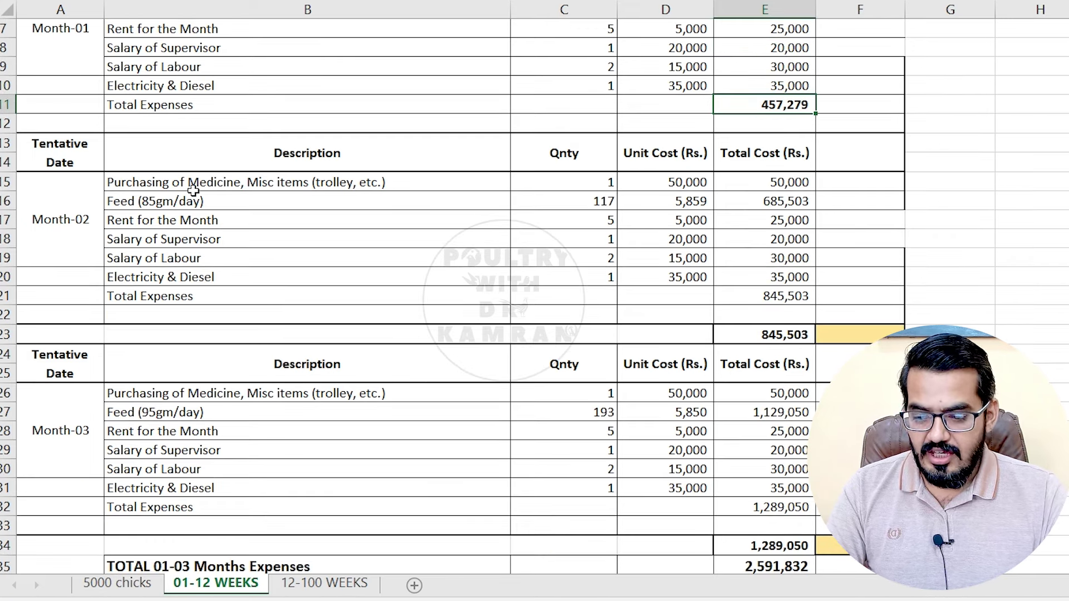
drag(184, 182, 614, 181)
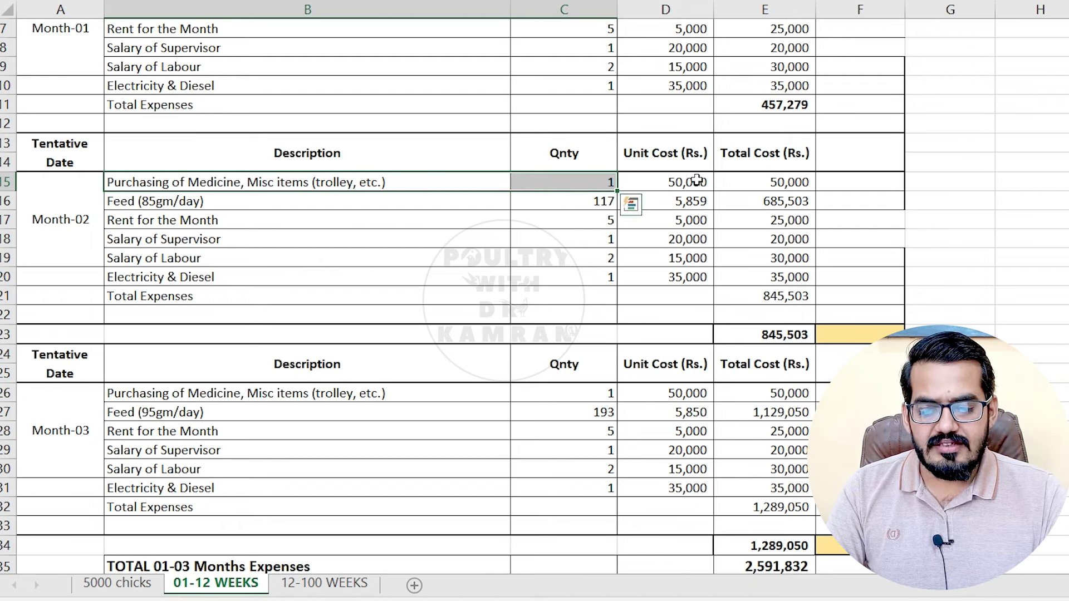
click(696, 181)
Set Month-02's feed unit cost to 5829, and check the month's remaining unit costs and its total.
double_click(701, 202)
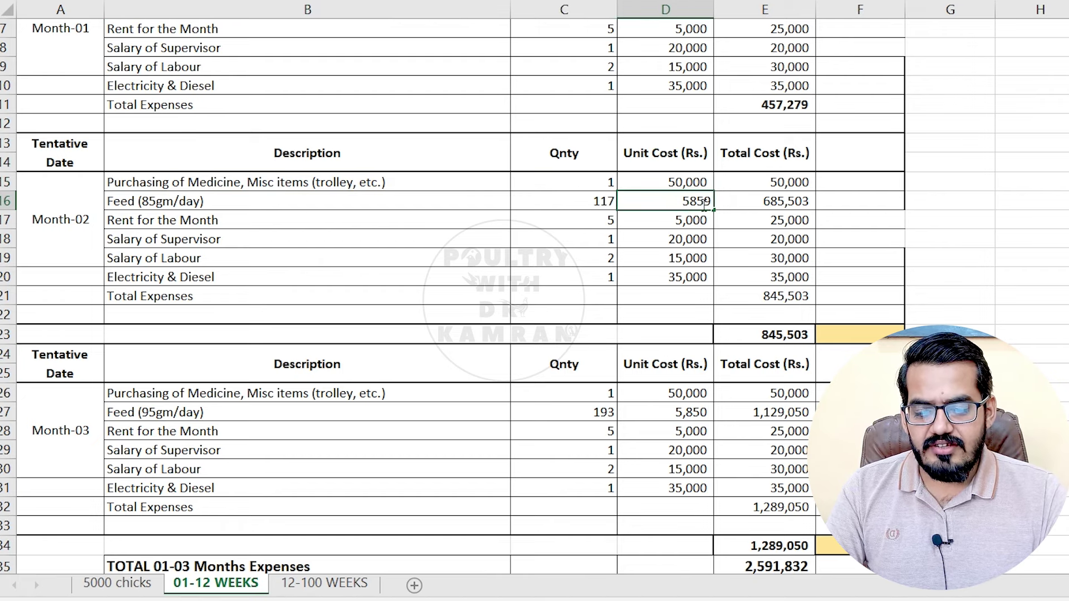
key(BackSpace)
key(BackSpace)
text(29)
key(Return)
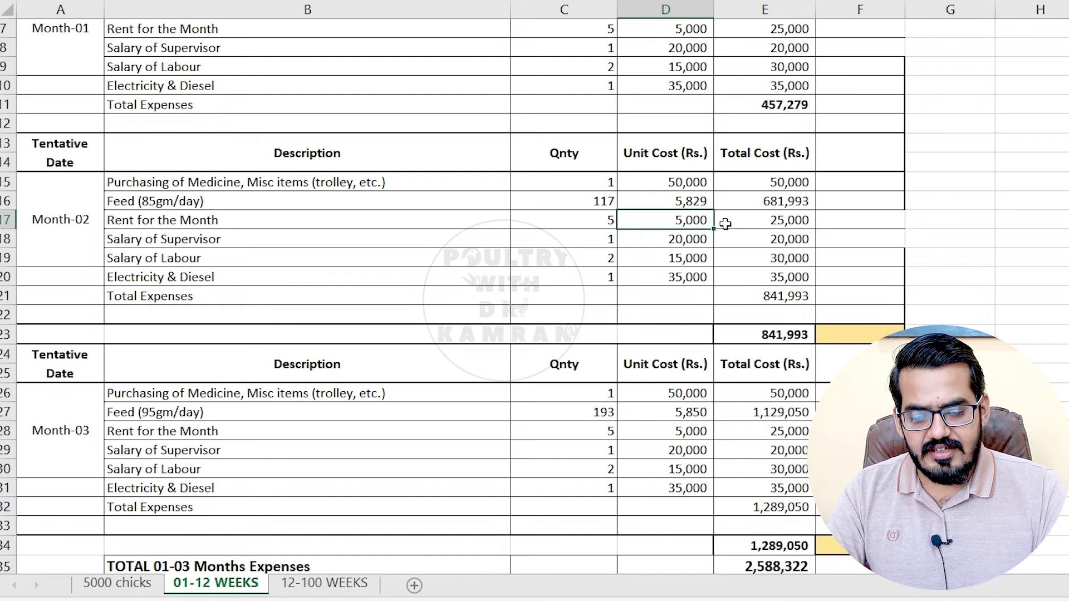
drag(691, 223, 687, 276)
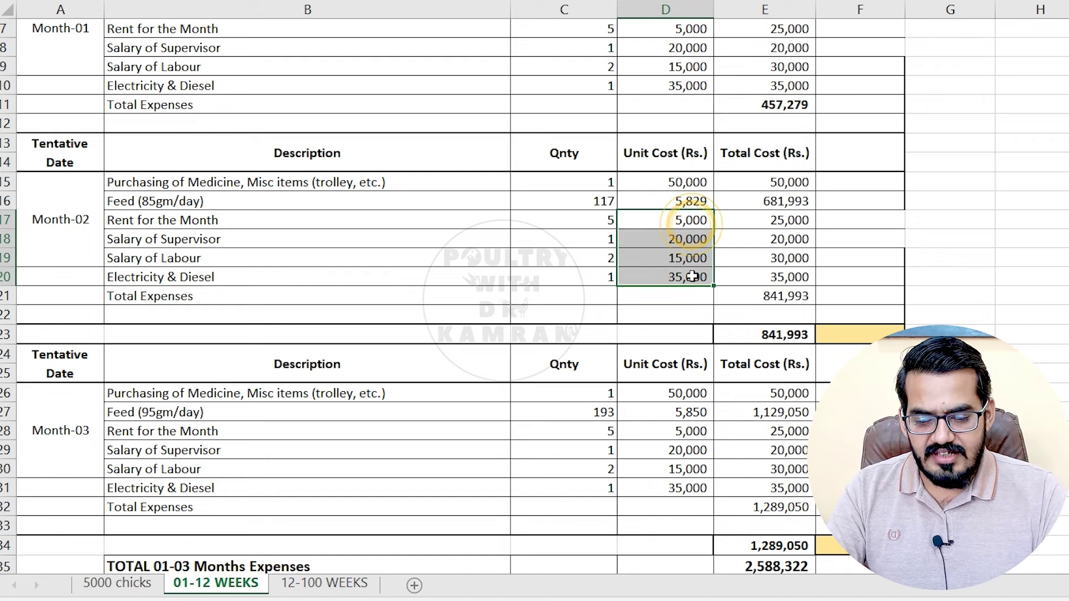
click(773, 331)
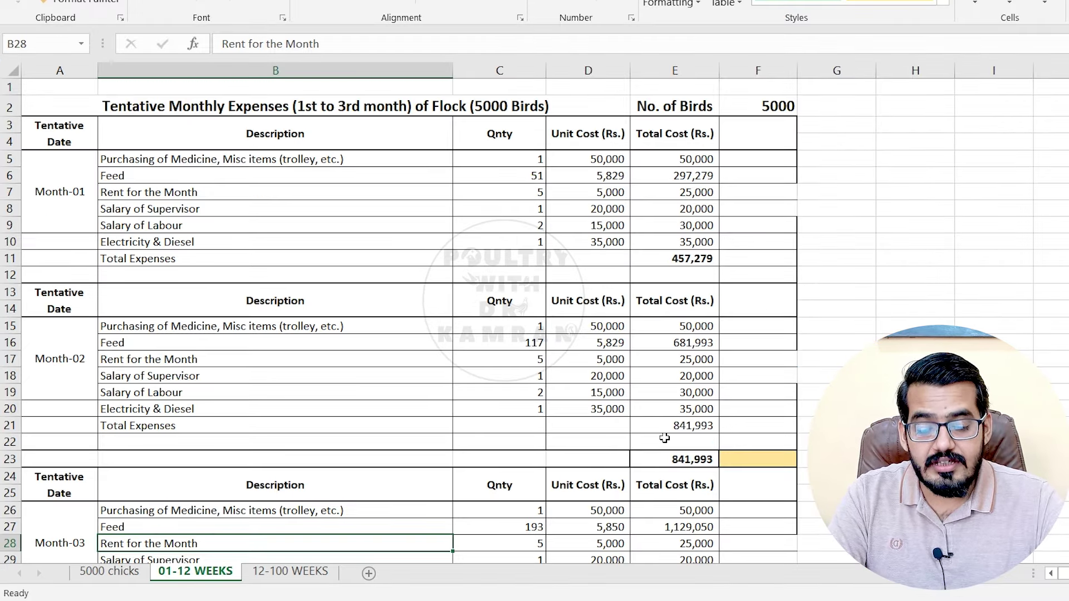
Examine the quantity, unit cost and total cost of Month-03's Feed row.
scroll(674, 438, down, 2)
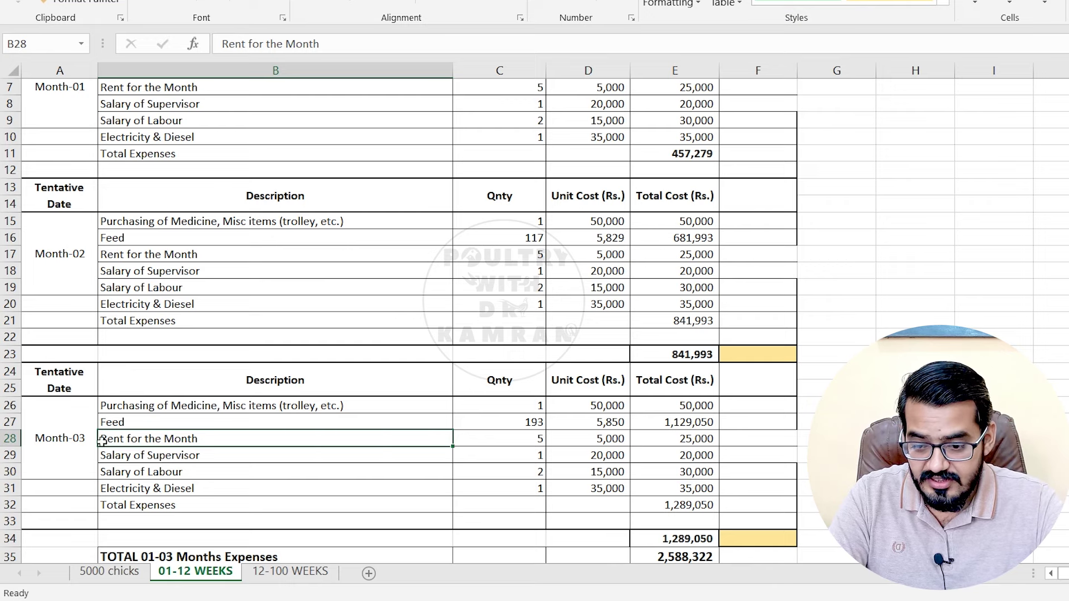
click(173, 423)
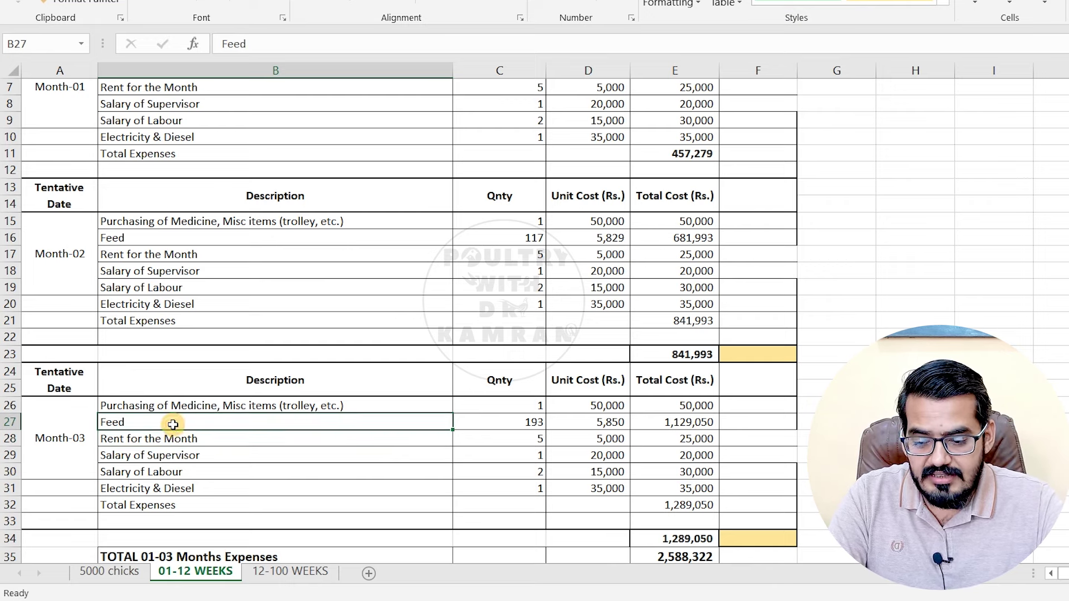
click(530, 421)
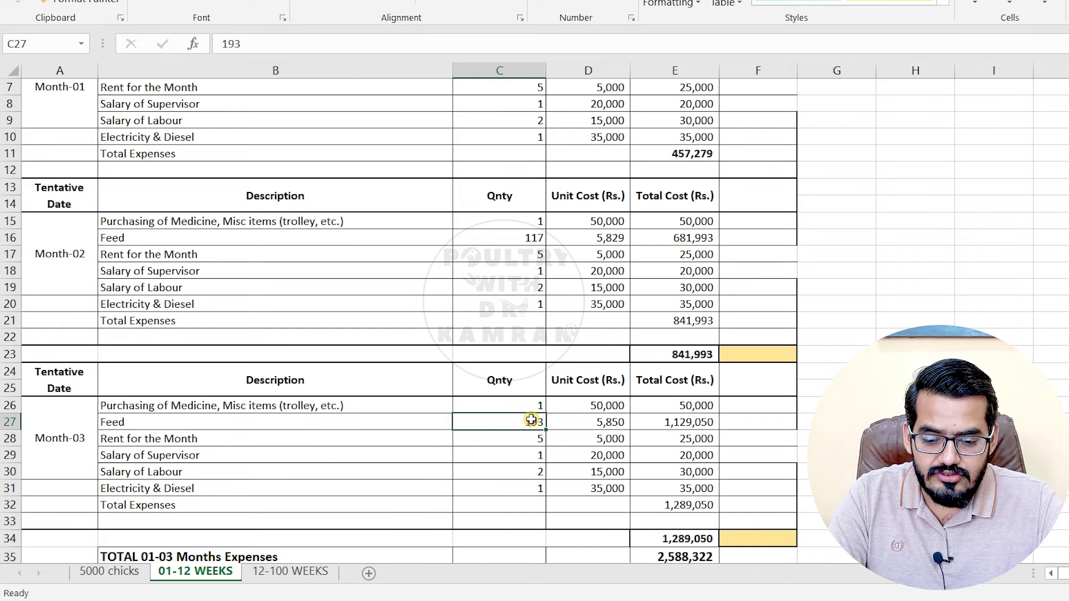
click(605, 421)
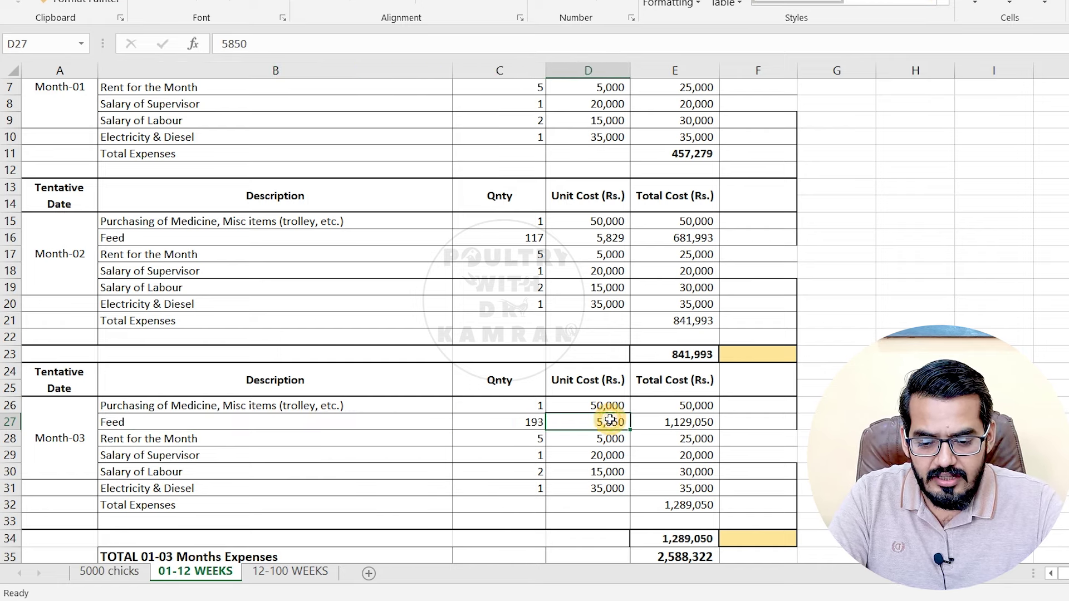
click(675, 421)
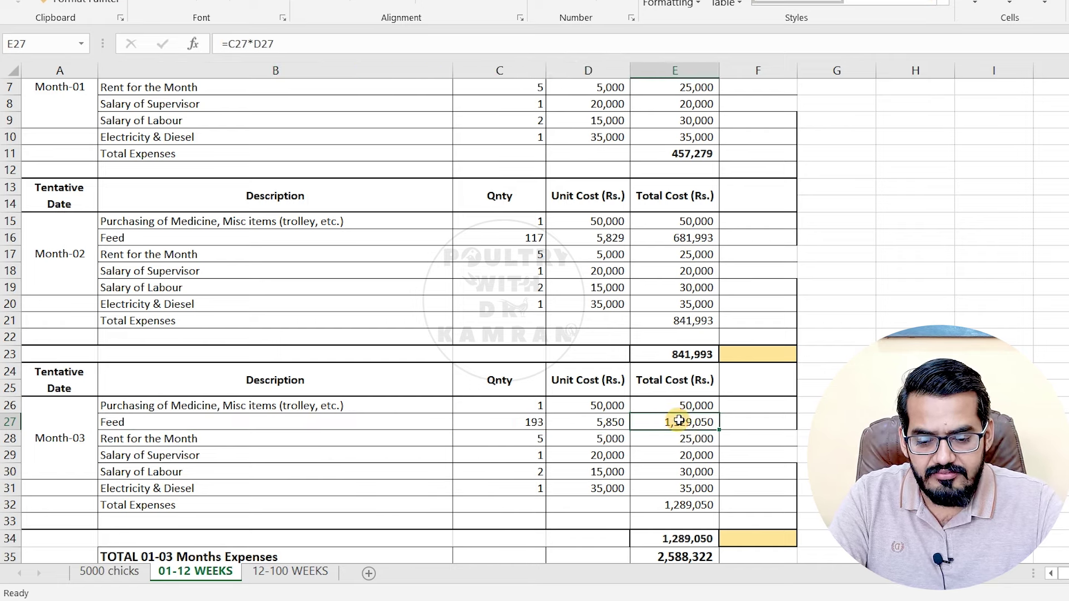
Review Month-03's total, the combined 01-03 months expenses, the total chicks and the cost per chick.
scroll(703, 420, down, 1)
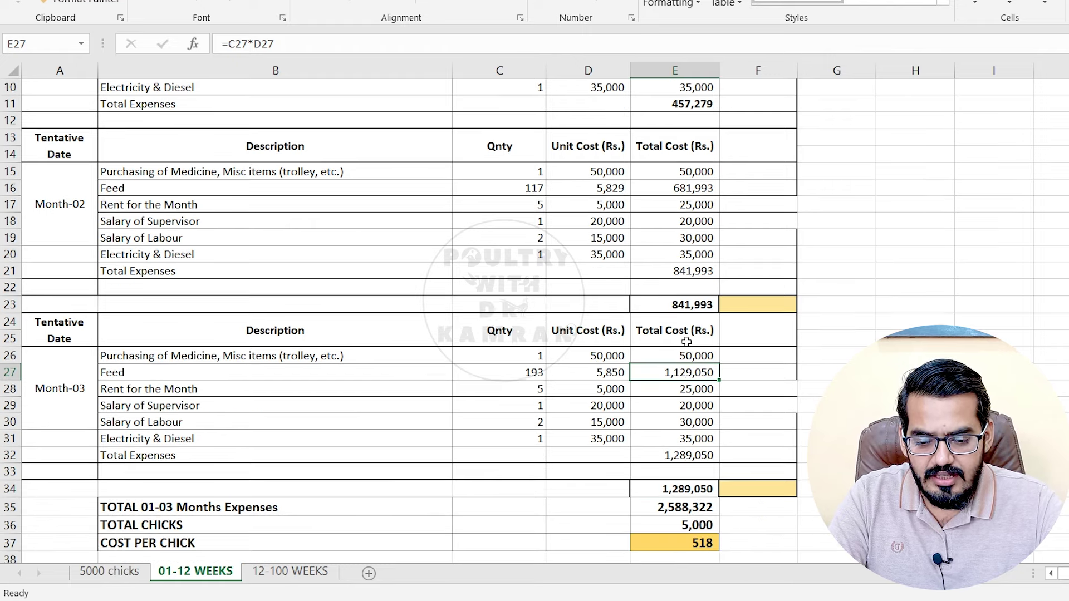
click(675, 489)
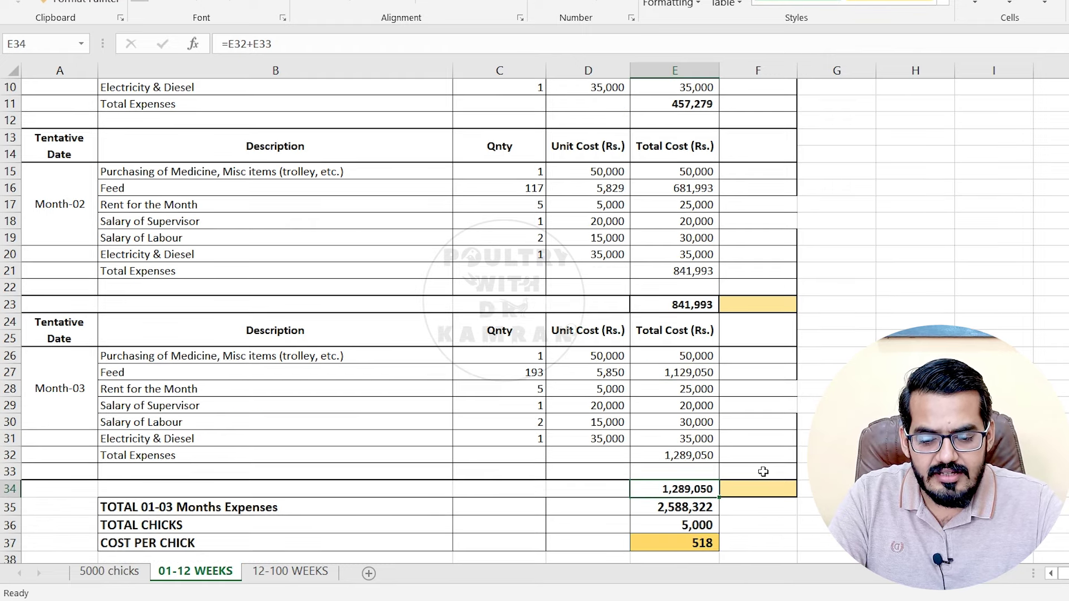
scroll(680, 489, down, 2)
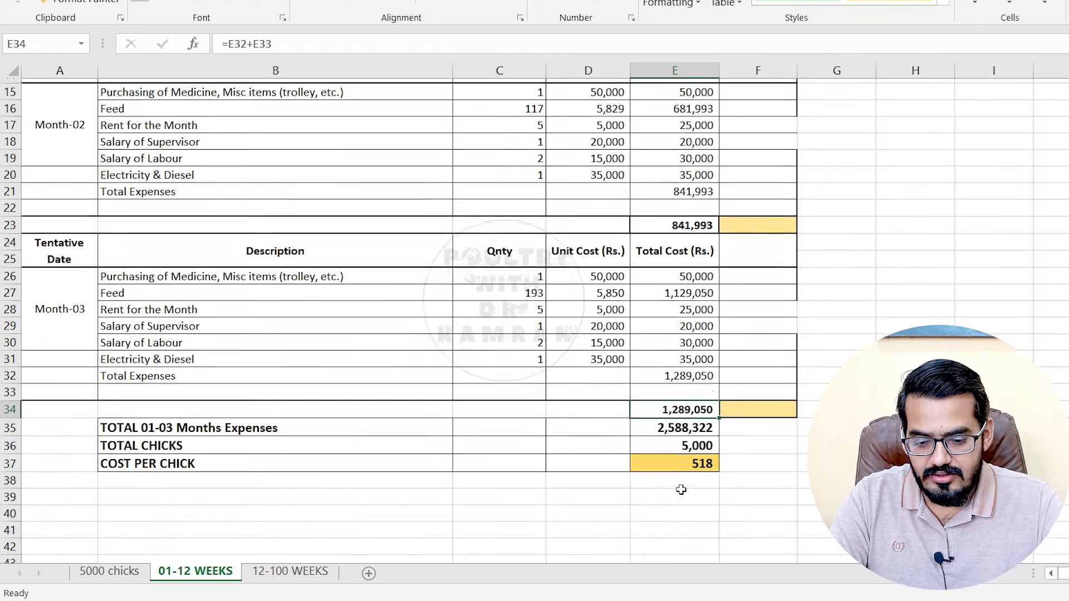
click(699, 405)
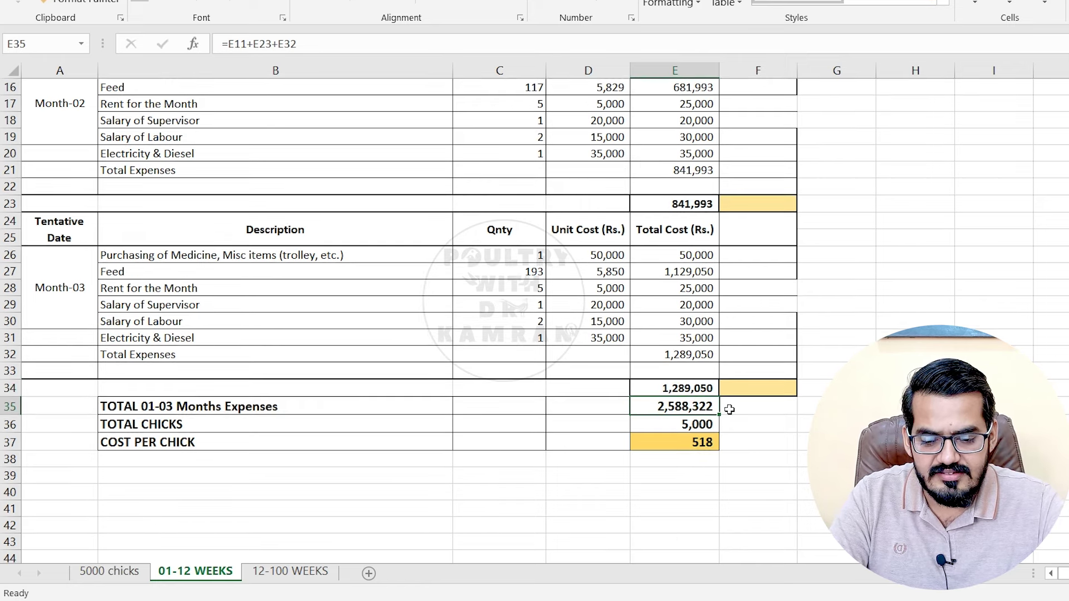
click(700, 430)
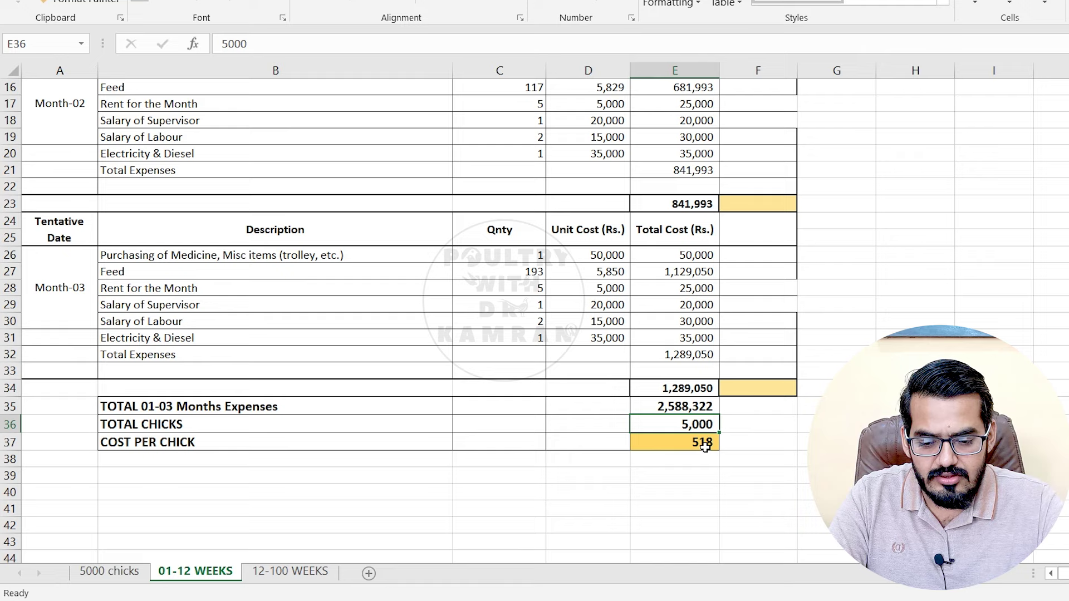
click(704, 443)
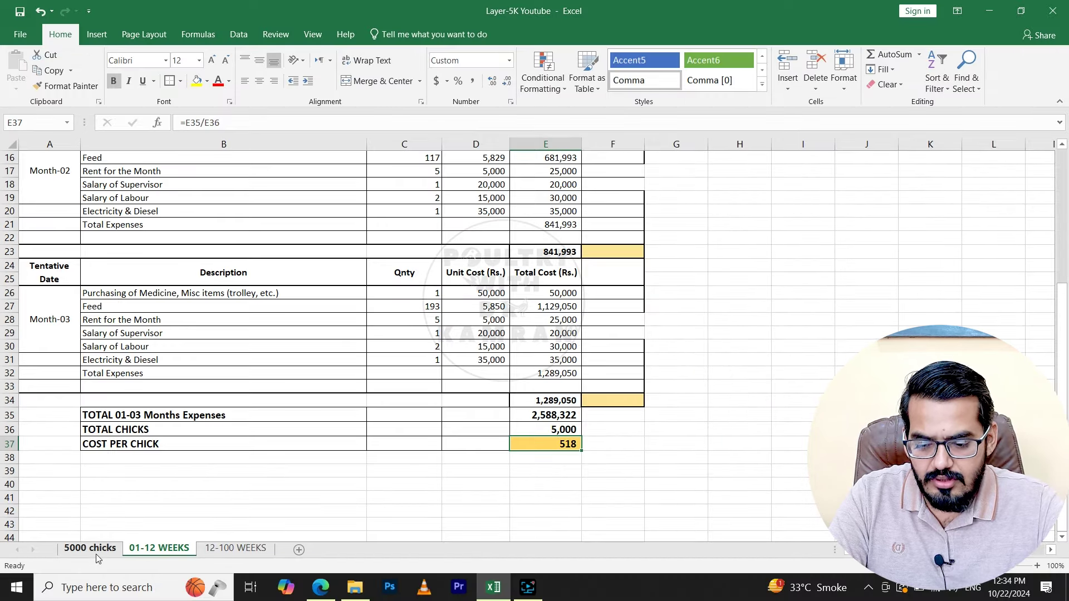
Return to the 5000 chicks sheet and review the Cost of Chooza row and the Chooza Palai unit rate.
click(94, 551)
drag(109, 433, 496, 425)
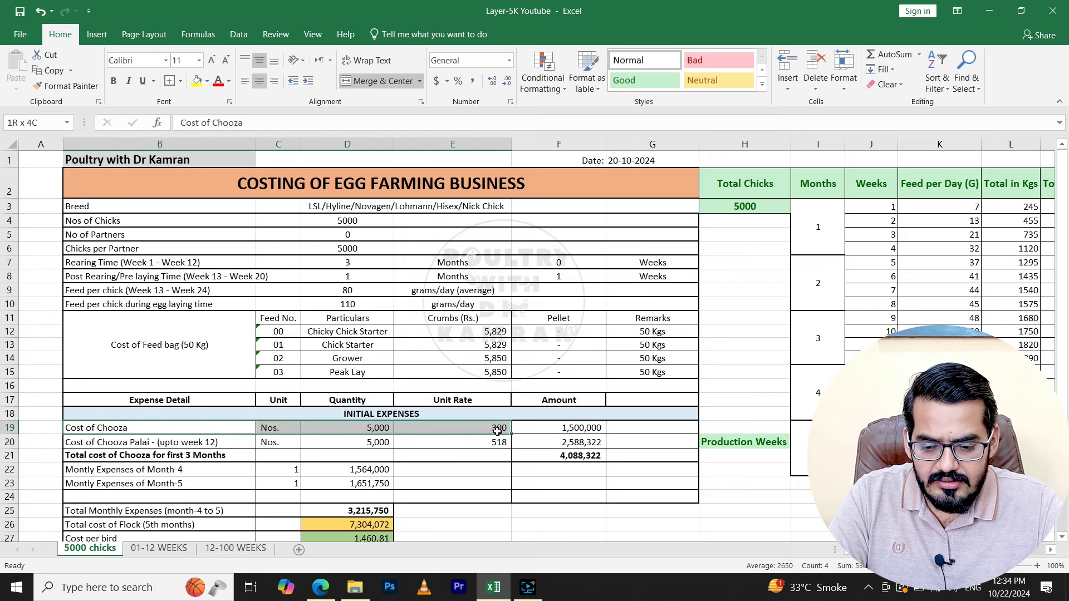
click(557, 428)
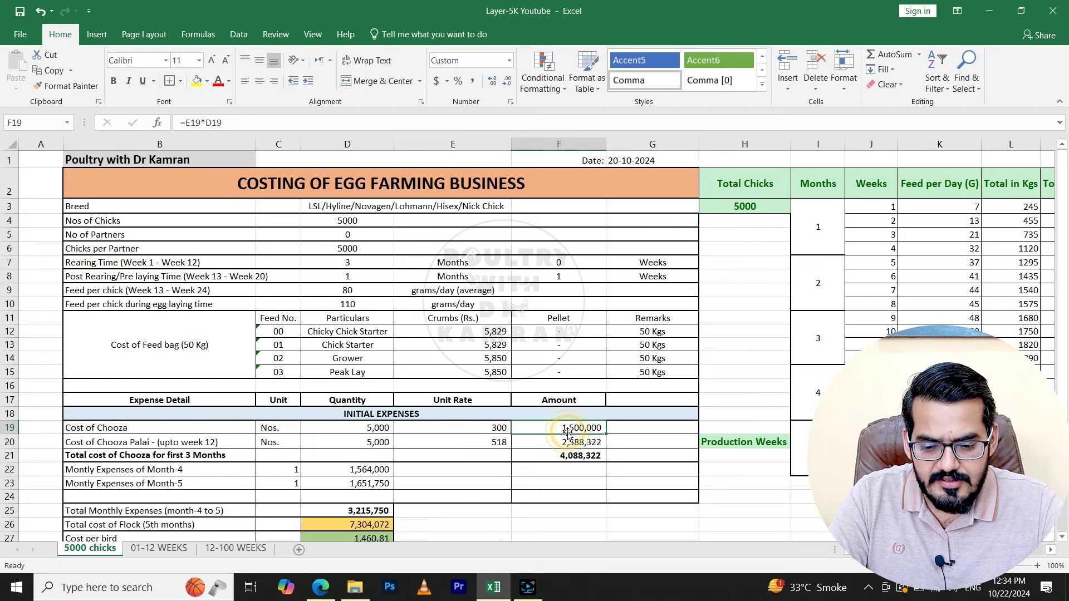
click(105, 443)
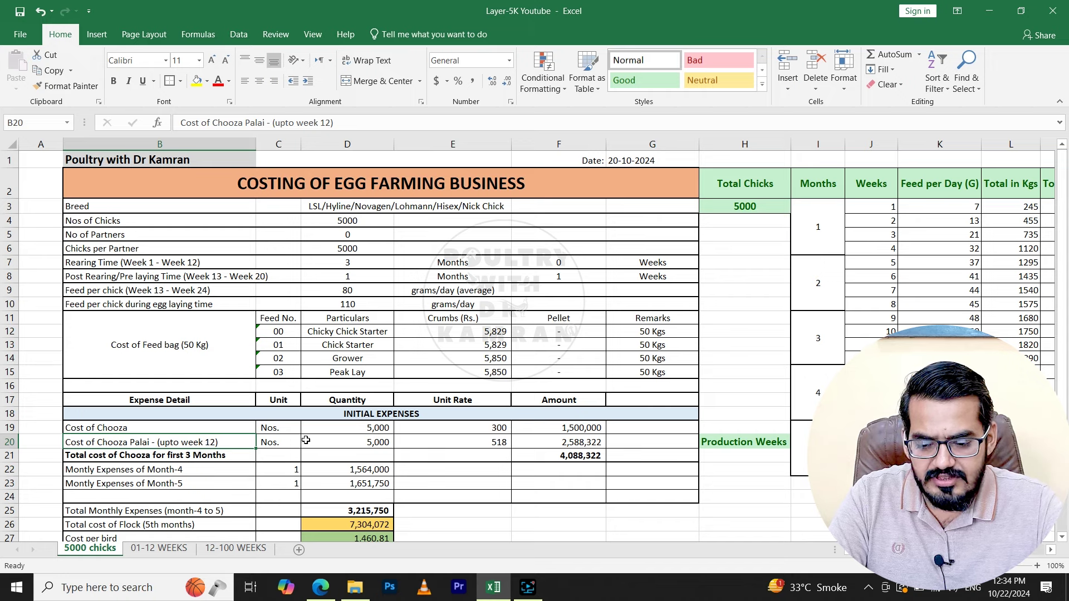
click(485, 445)
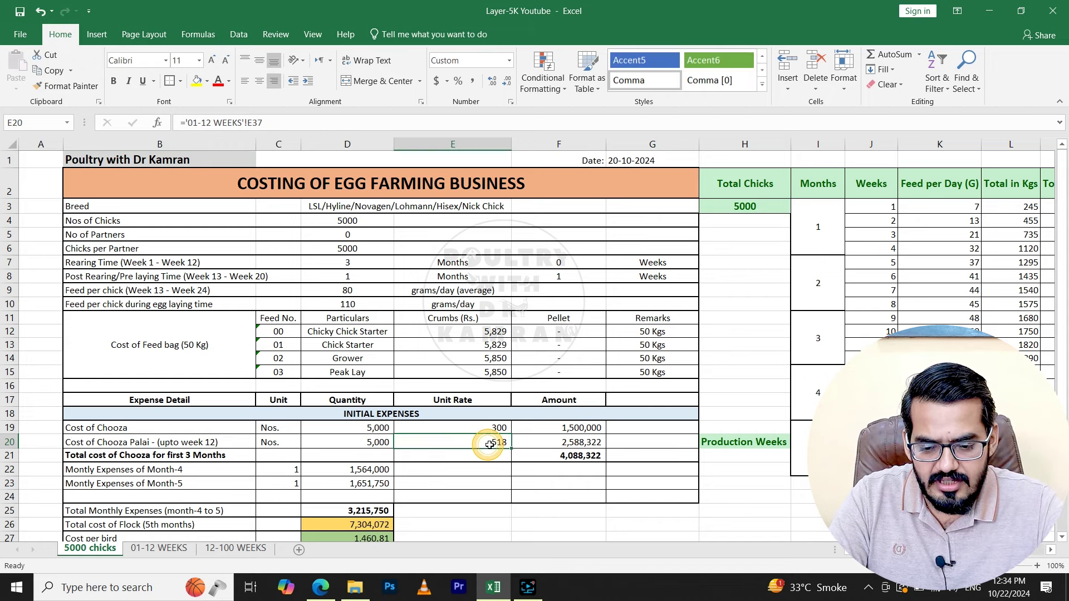
Review the Chooza Palai amount and the total cost of Chooza for the first 3 months.
click(577, 443)
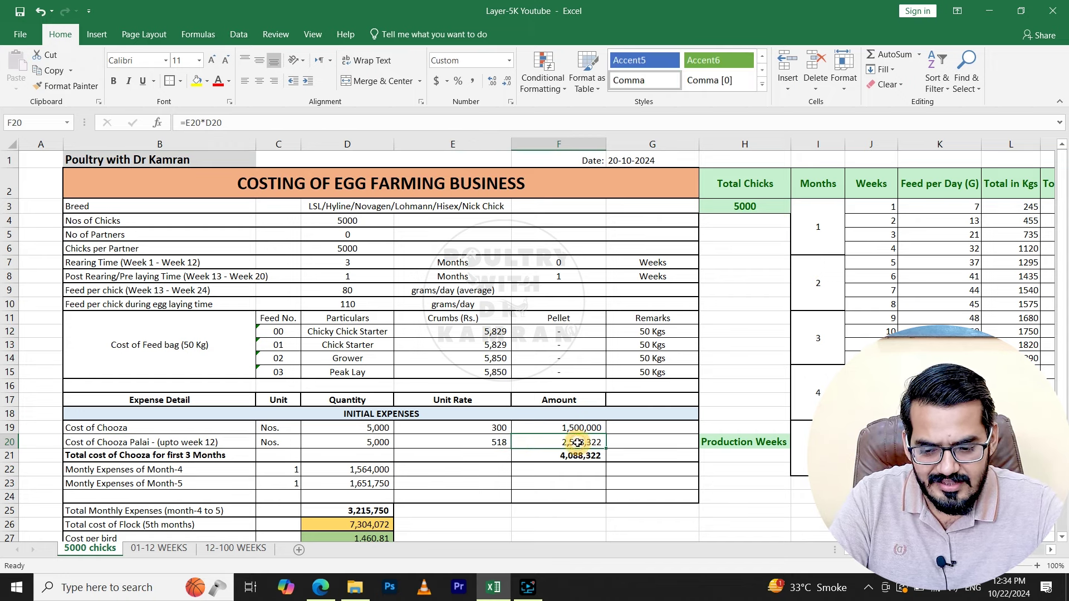
click(177, 455)
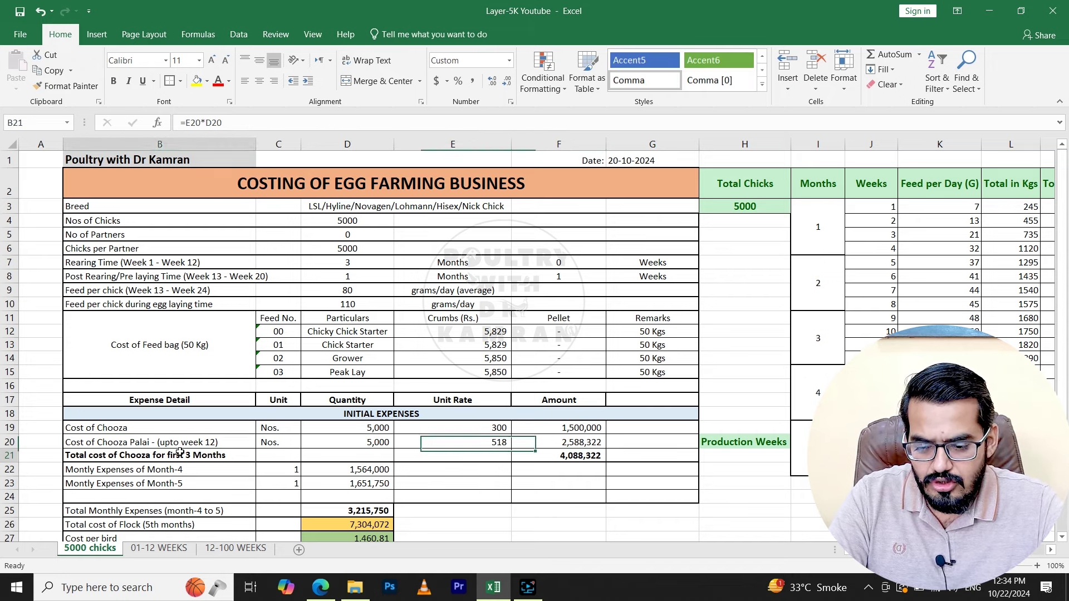
click(580, 458)
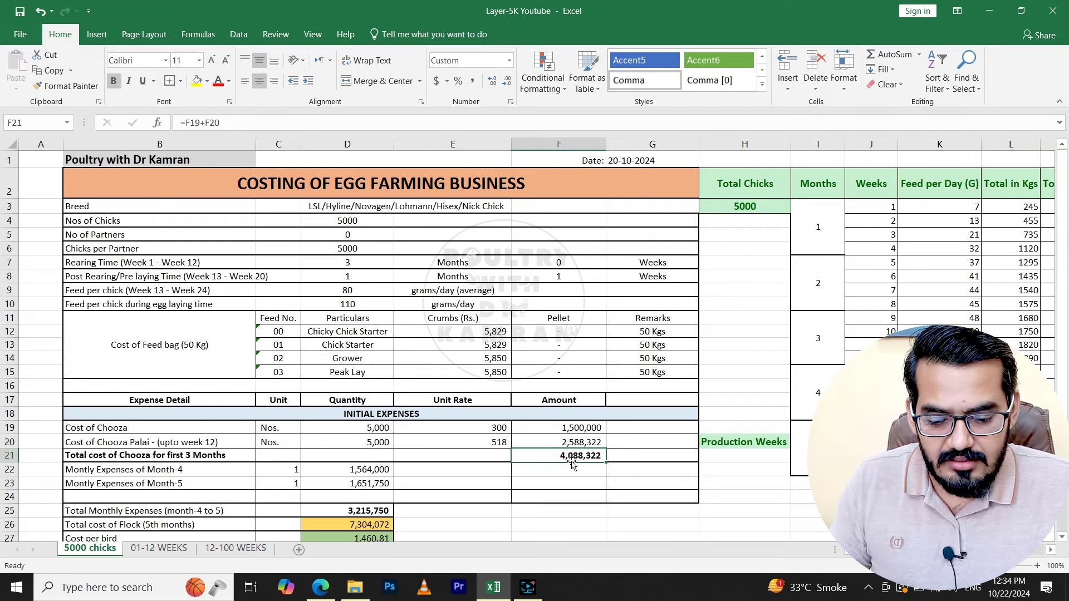
scroll(284, 498, down, 1)
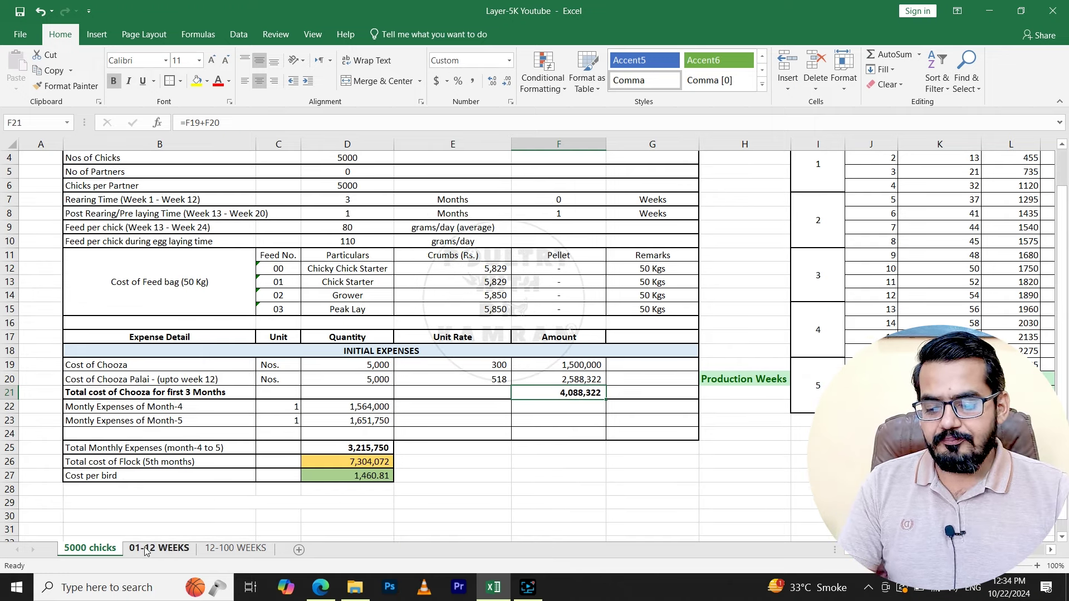
Open the 12-100 WEEKS sheet and look over the Month-4 and Month-5 expense tables.
click(225, 550)
scroll(348, 305, up, 2)
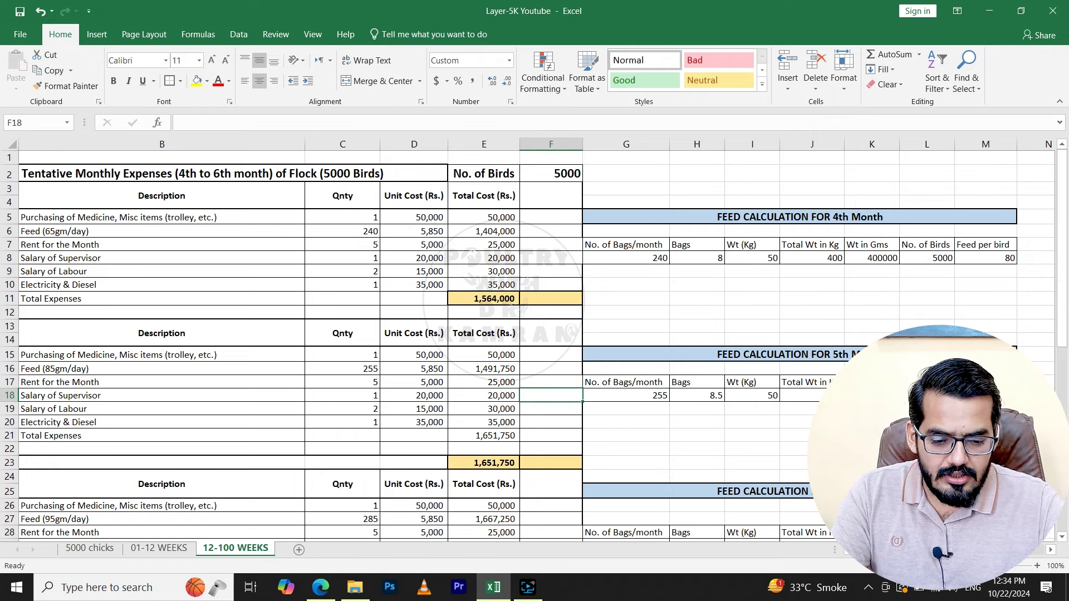
scroll(538, 340, left, 1)
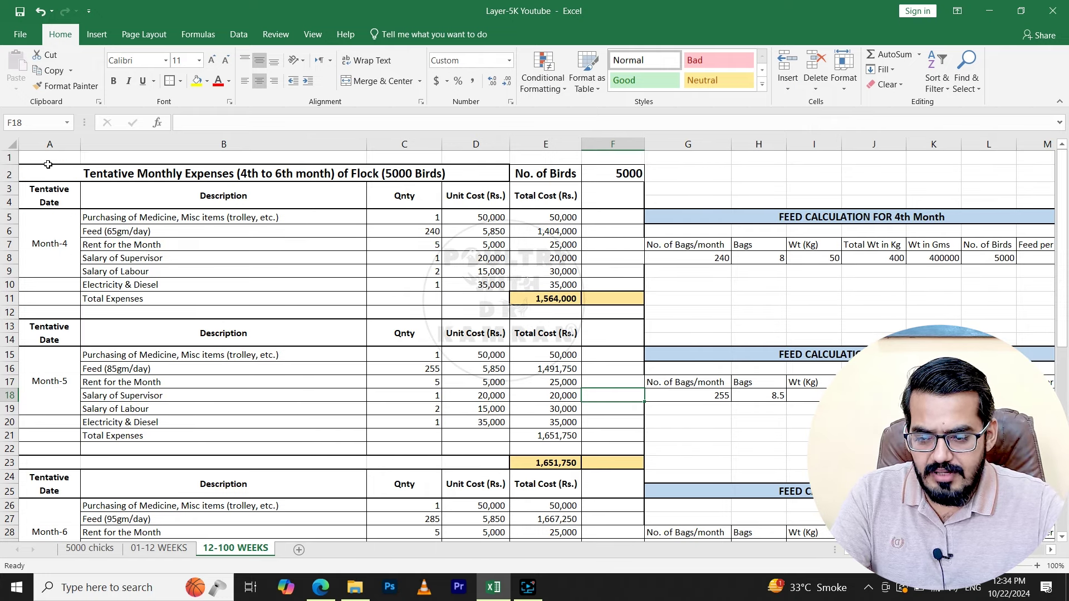
drag(47, 167, 609, 327)
click(221, 197)
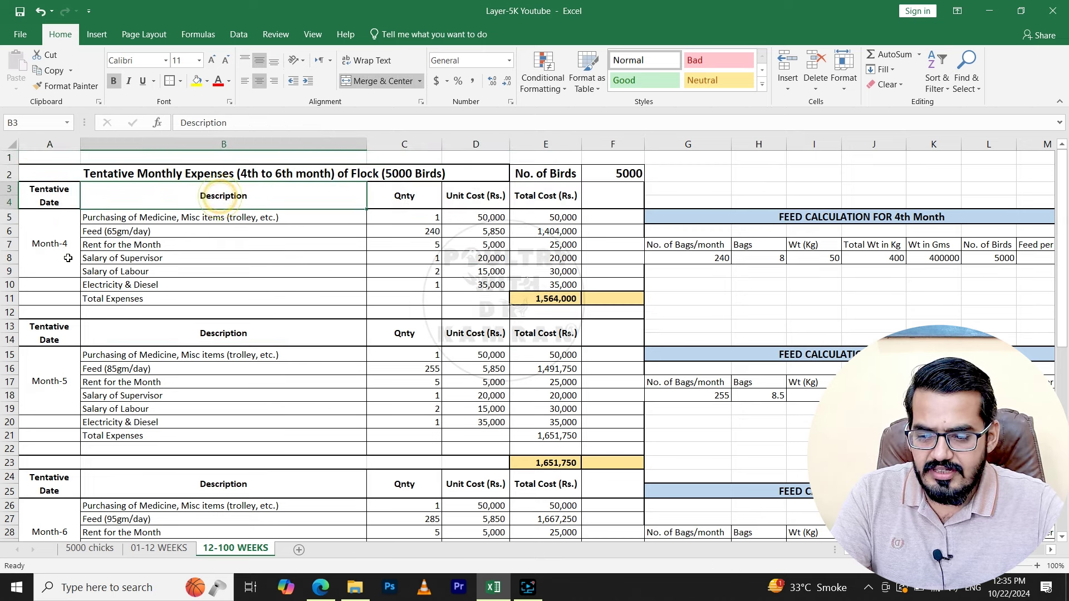
click(50, 243)
click(65, 369)
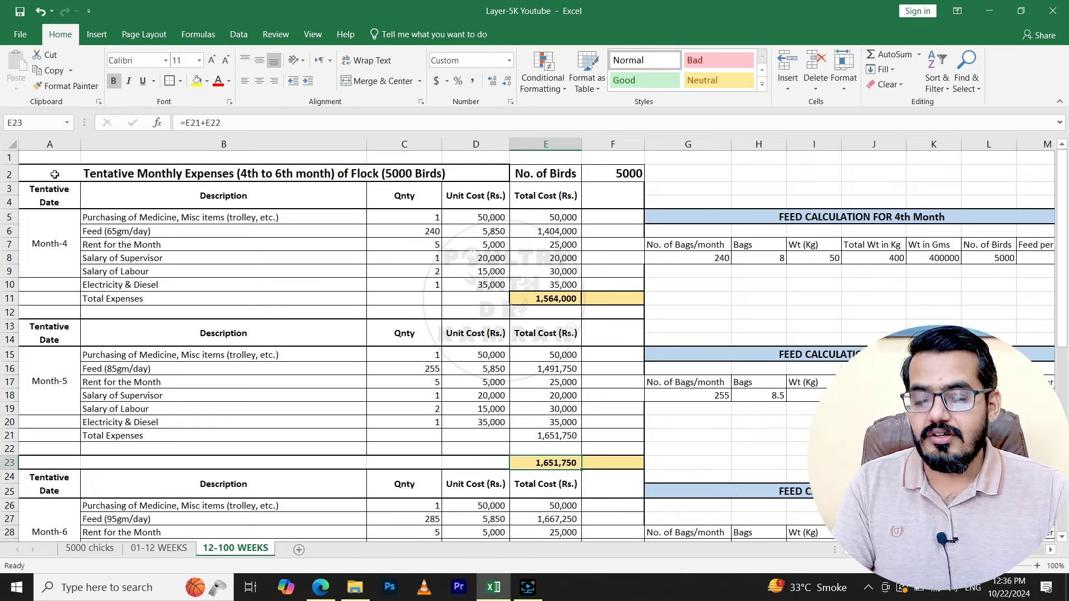
Highlight the combined Month-4 and Month-5 expense blocks, from their headers through the Month-5 total.
click(73, 240)
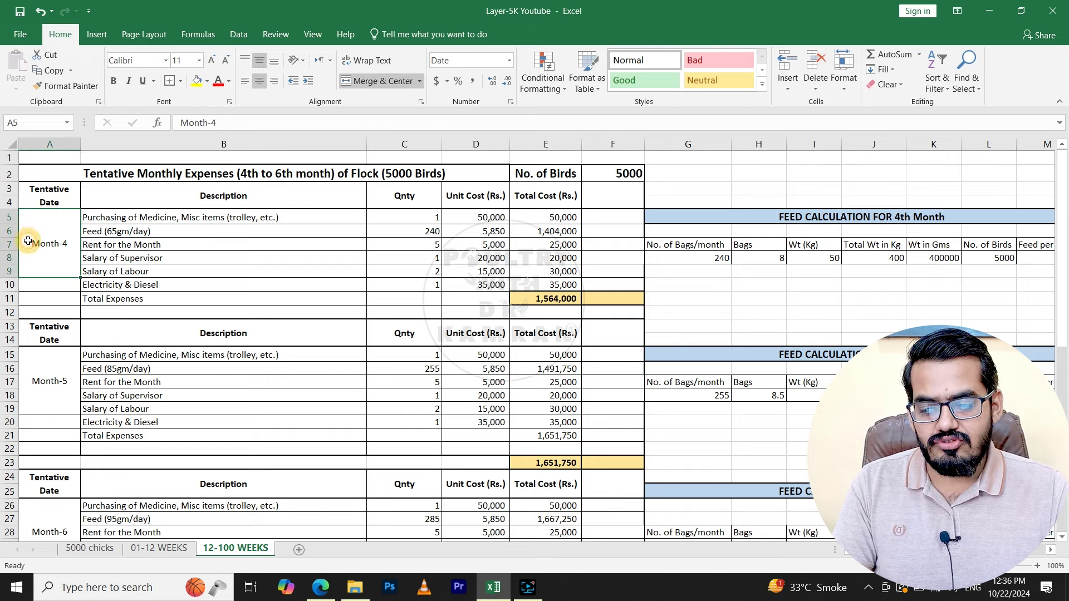
click(48, 371)
mouse_move(50, 225)
mouse_down()
mouse_move(50, 409)
mouse_move(265, 399)
mouse_move(434, 444)
mouse_move(576, 463)
mouse_move(606, 457)
mouse_up()
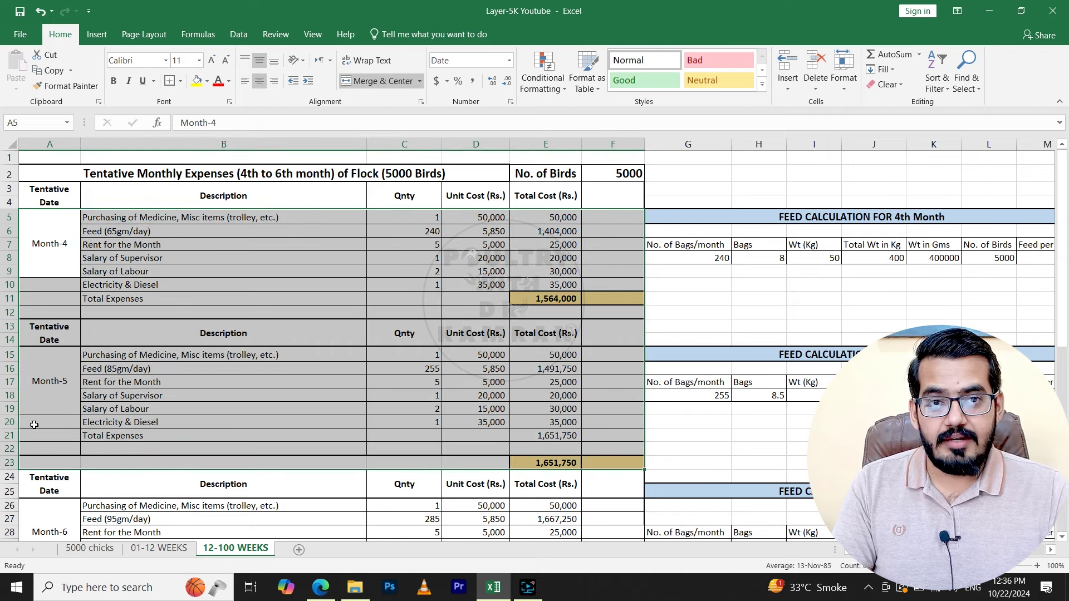
click(33, 393)
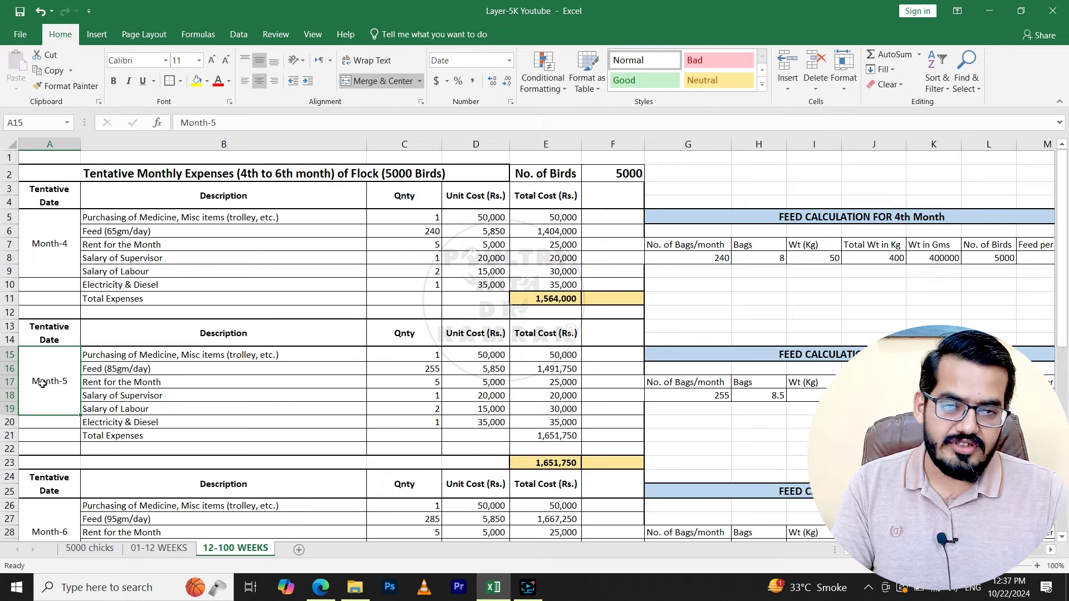
drag(42, 191, 598, 464)
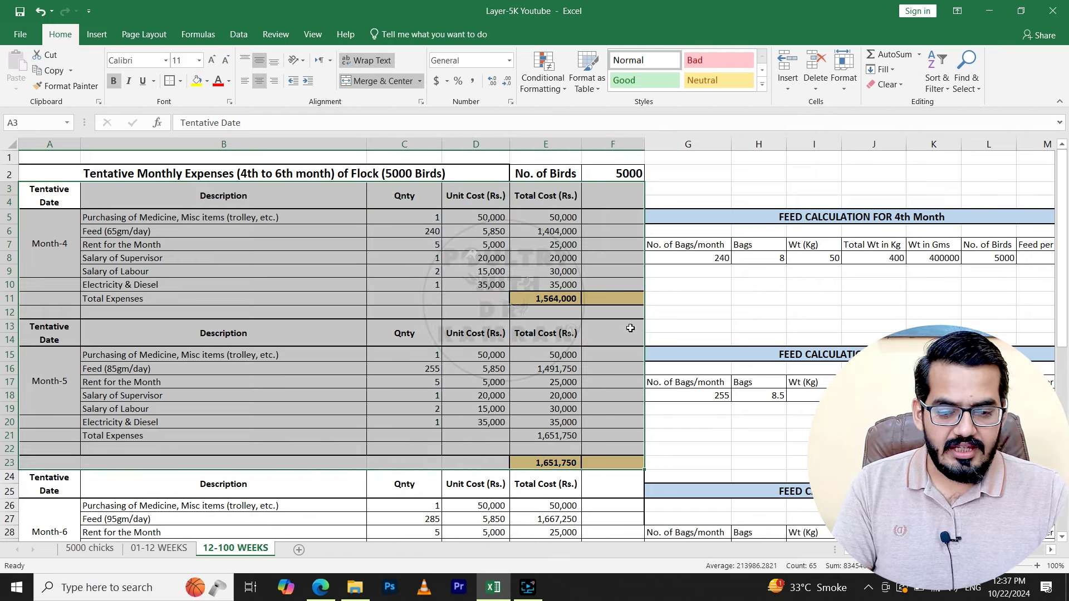
click(613, 313)
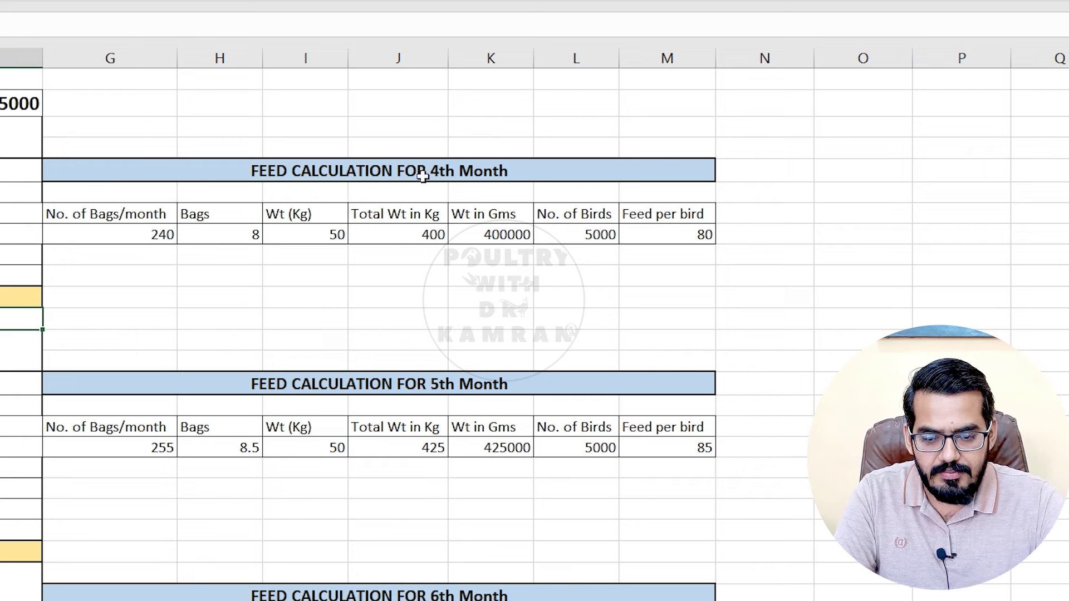
Check the feed per bird, daily bags and bags per month in the 4th month feed calculation.
click(876, 219)
click(693, 234)
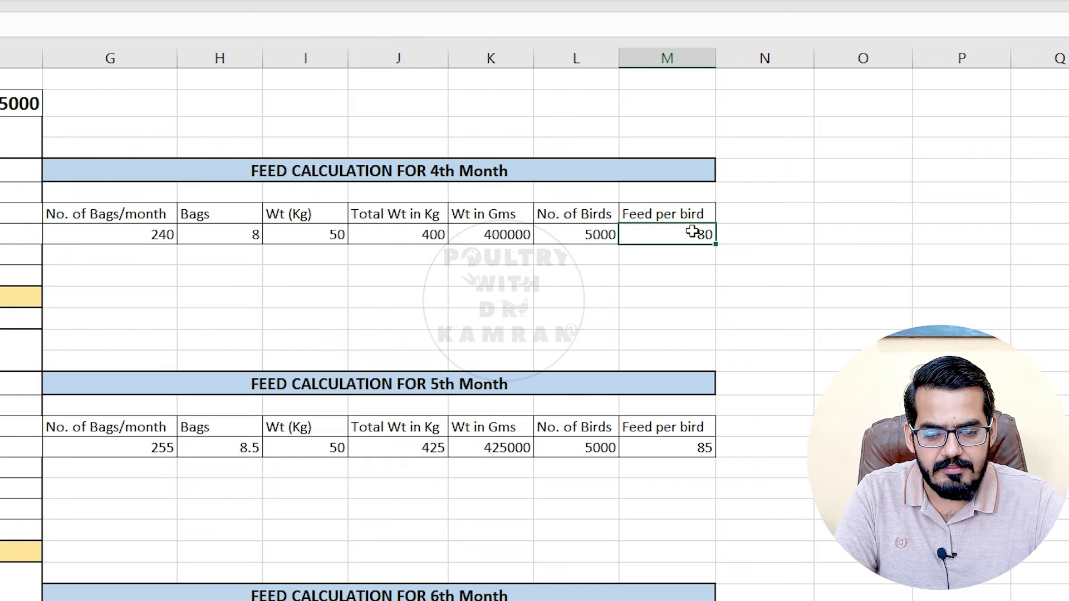
click(221, 233)
click(162, 234)
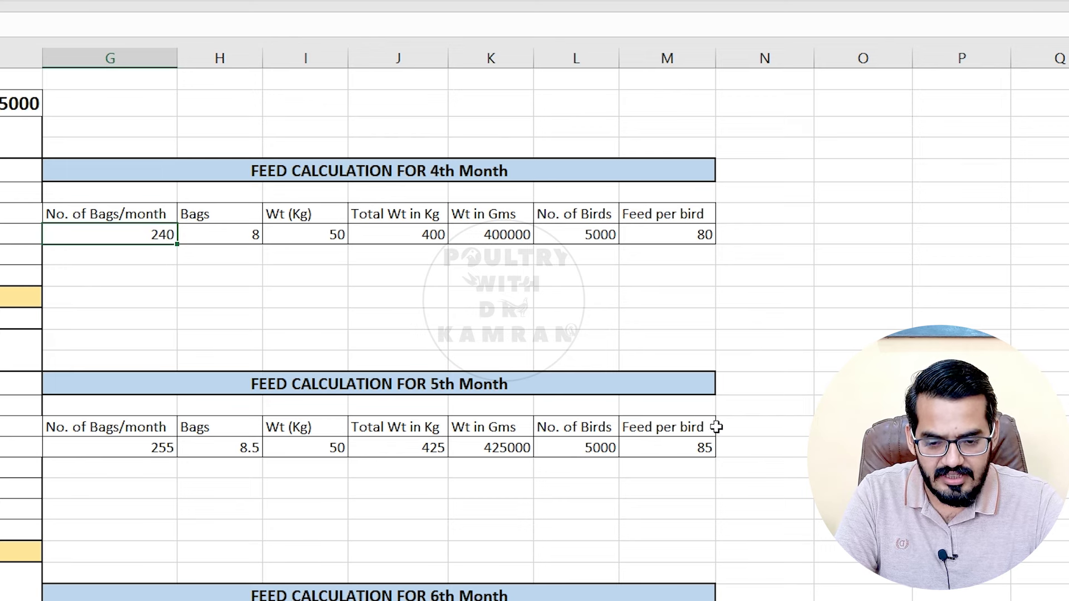
Check the feed per bird, daily bags and bags per month in the 5th month feed calculation.
click(712, 448)
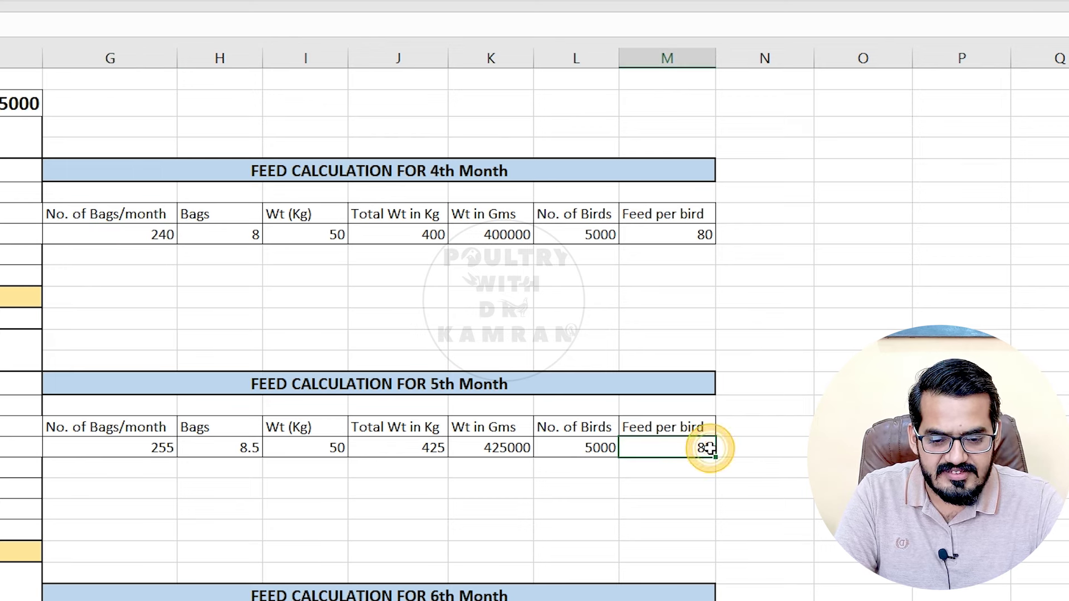
click(252, 444)
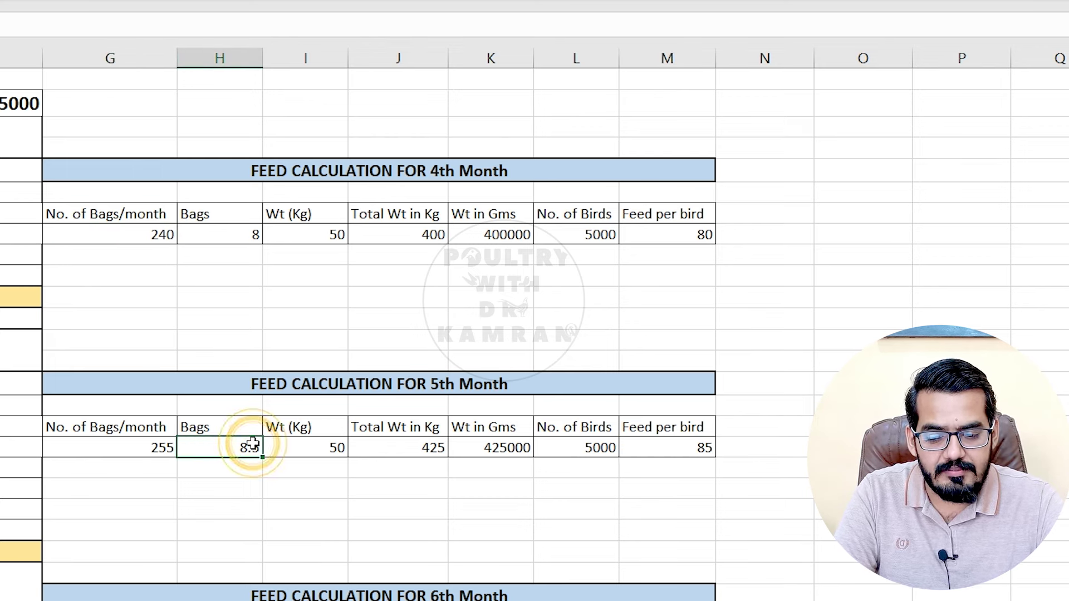
click(173, 445)
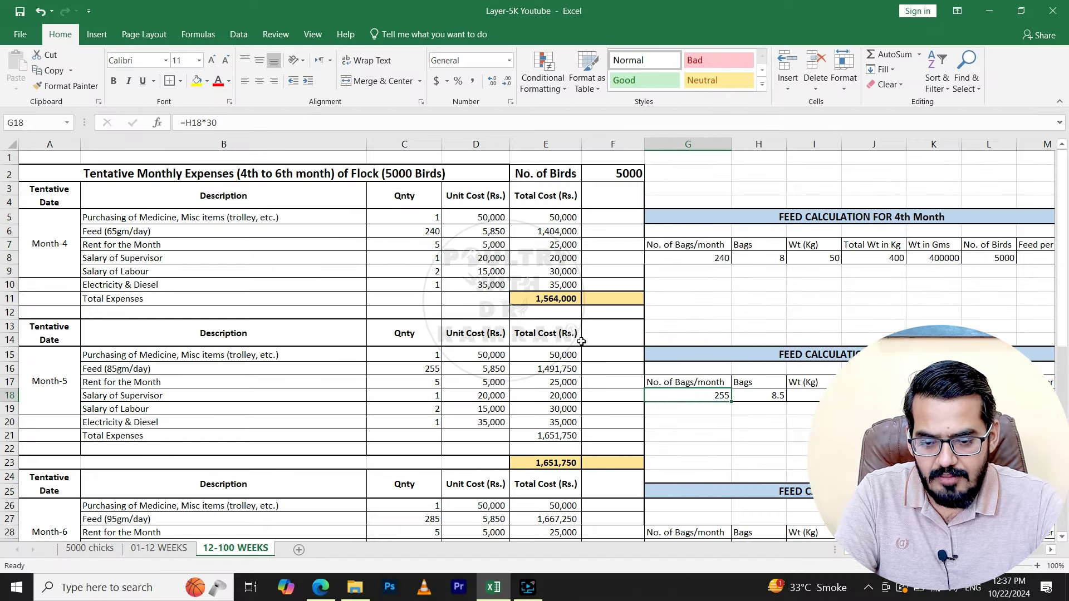
Review Month-4's feed quantity and the unit costs for medicine, rent, supervisor, labour, and electricity and diesel.
click(395, 228)
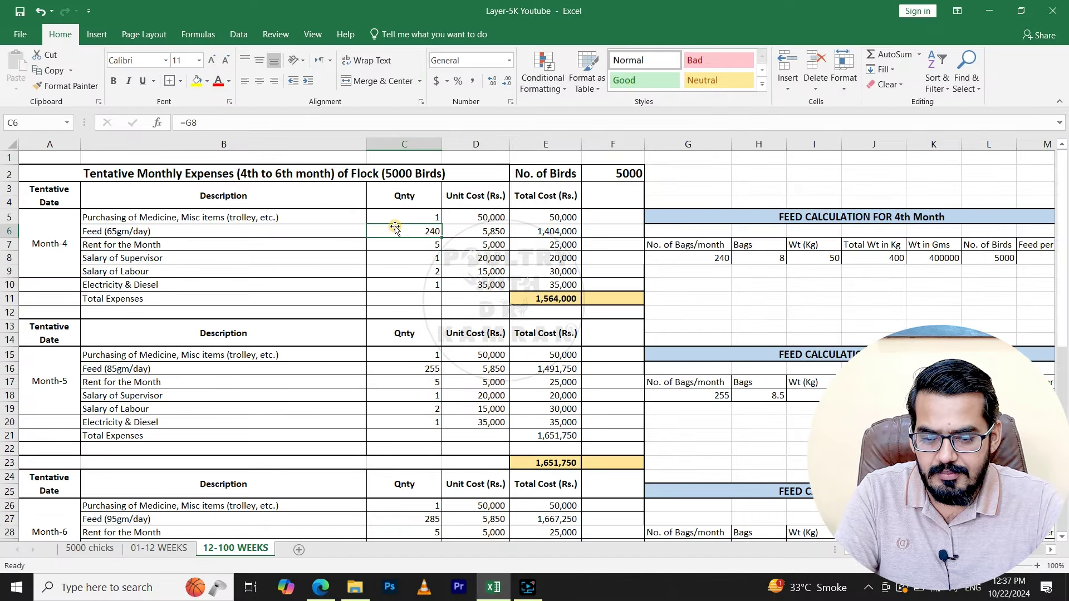
click(478, 214)
click(498, 245)
click(493, 258)
click(494, 273)
click(495, 284)
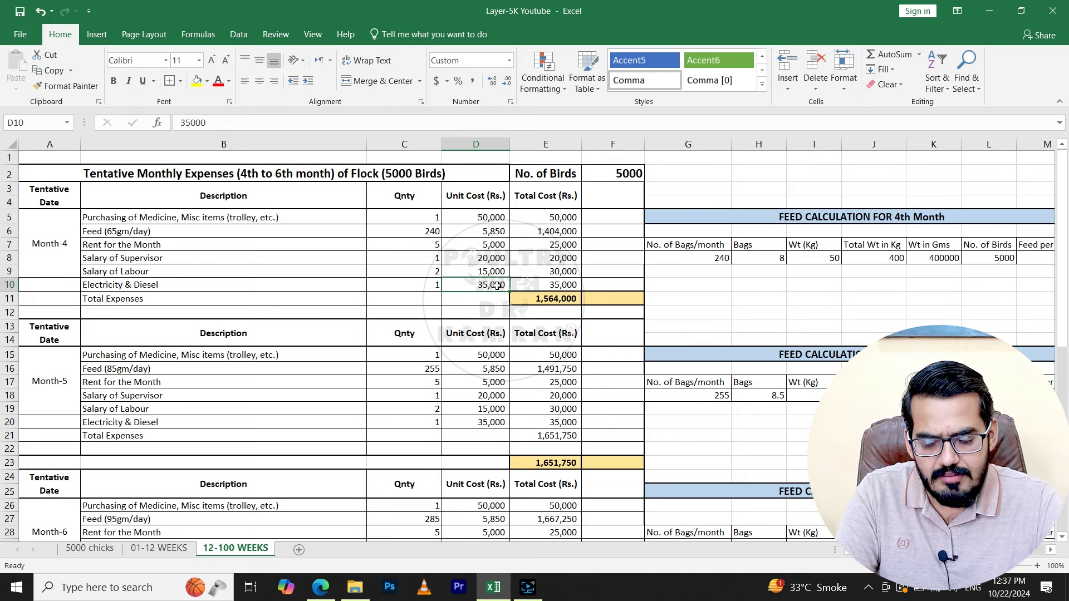
Compare the Month-4 and Month-5 feed quantities, and check Month-5's total feed cost.
click(432, 232)
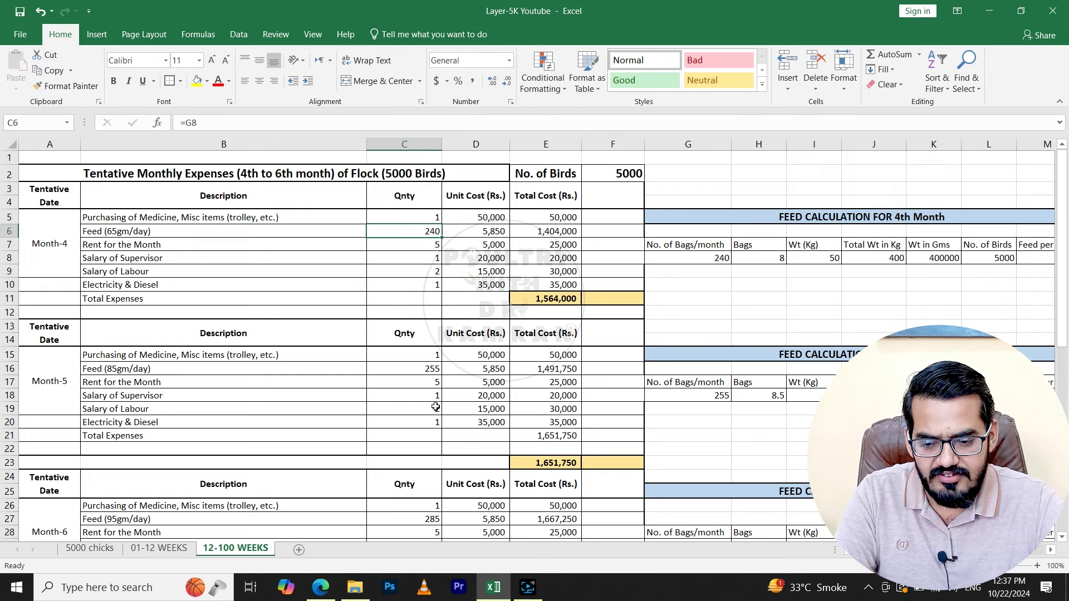
click(438, 369)
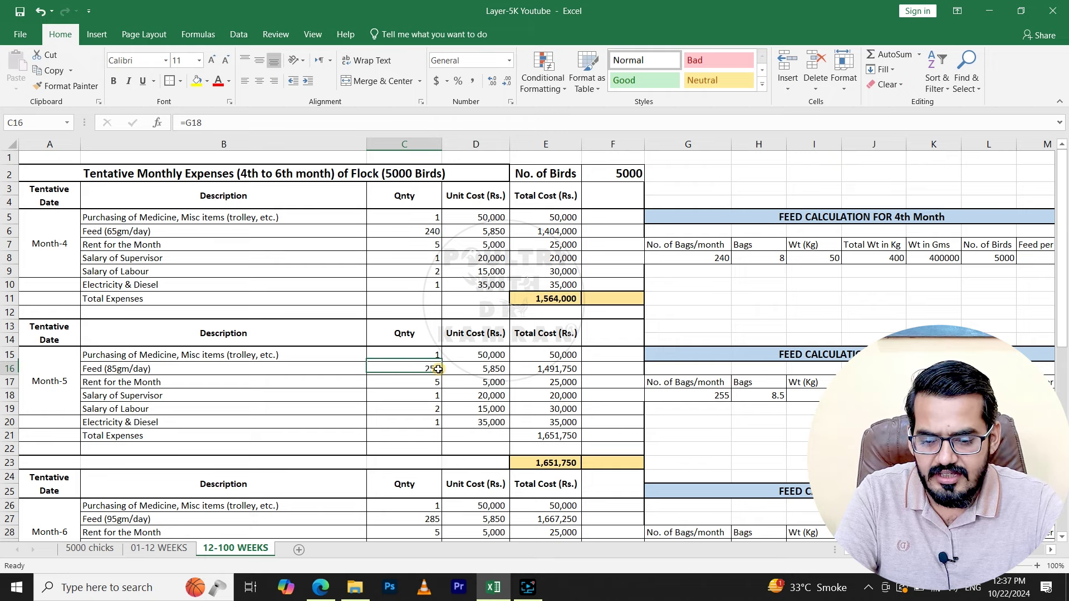
click(551, 370)
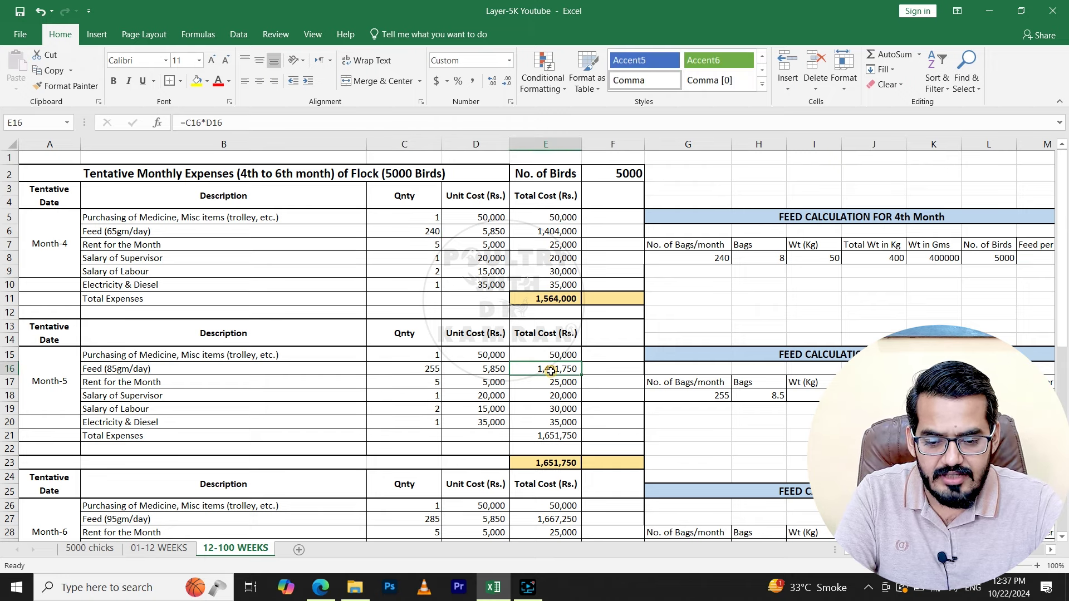
Check Month-4's total expenses against the Month-4 row on the 5000 chicks sheet.
click(536, 301)
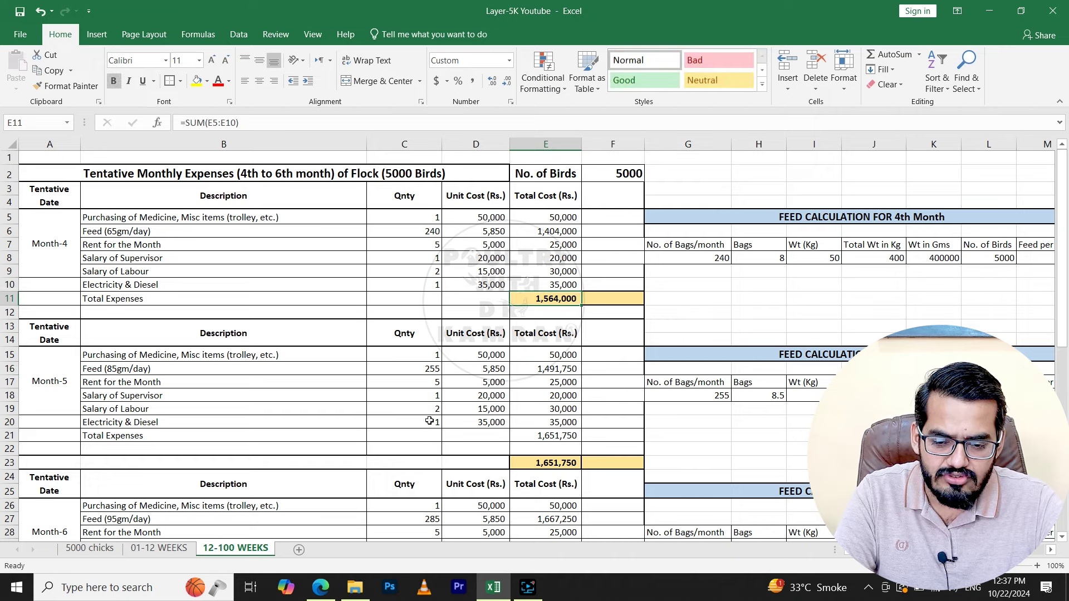
click(90, 548)
drag(117, 409, 388, 409)
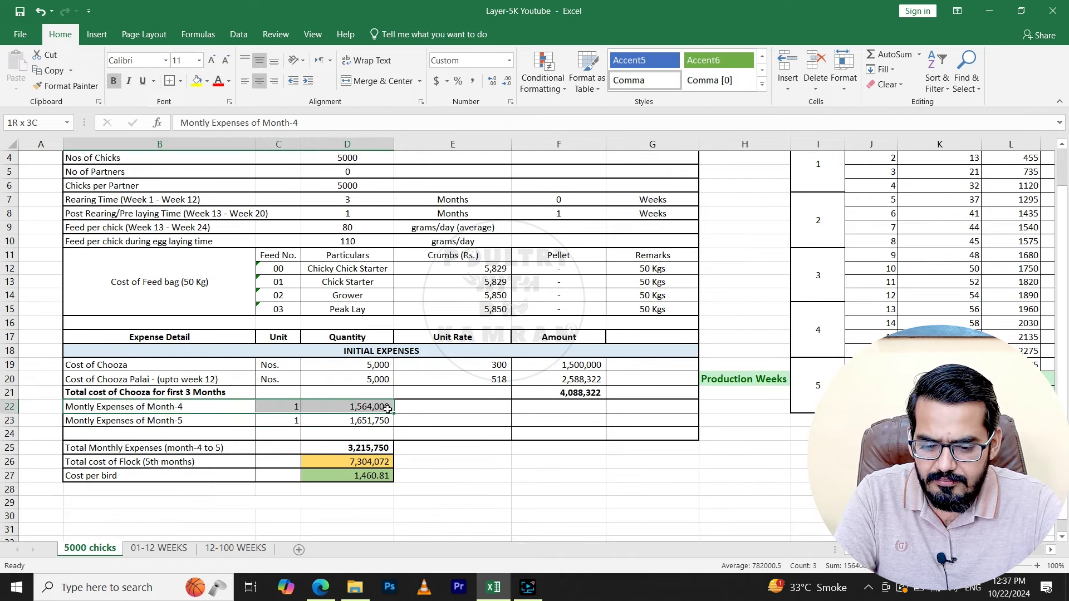
Check Month-5's total against its row on the 5000 chicks sheet, and review the combined month-4 to 5 expenses.
click(235, 548)
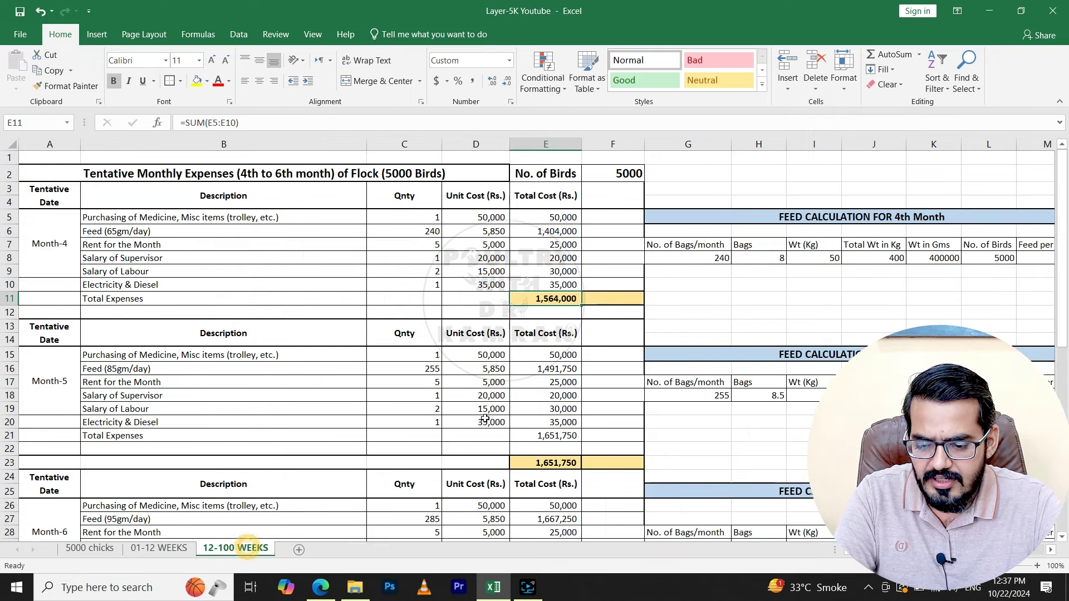
click(529, 463)
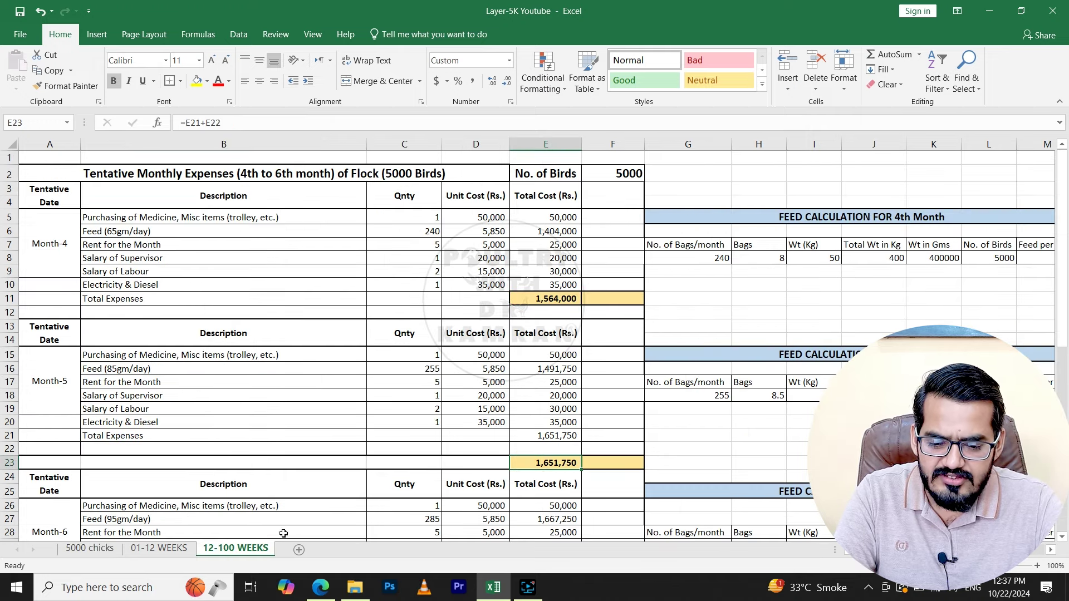
click(96, 544)
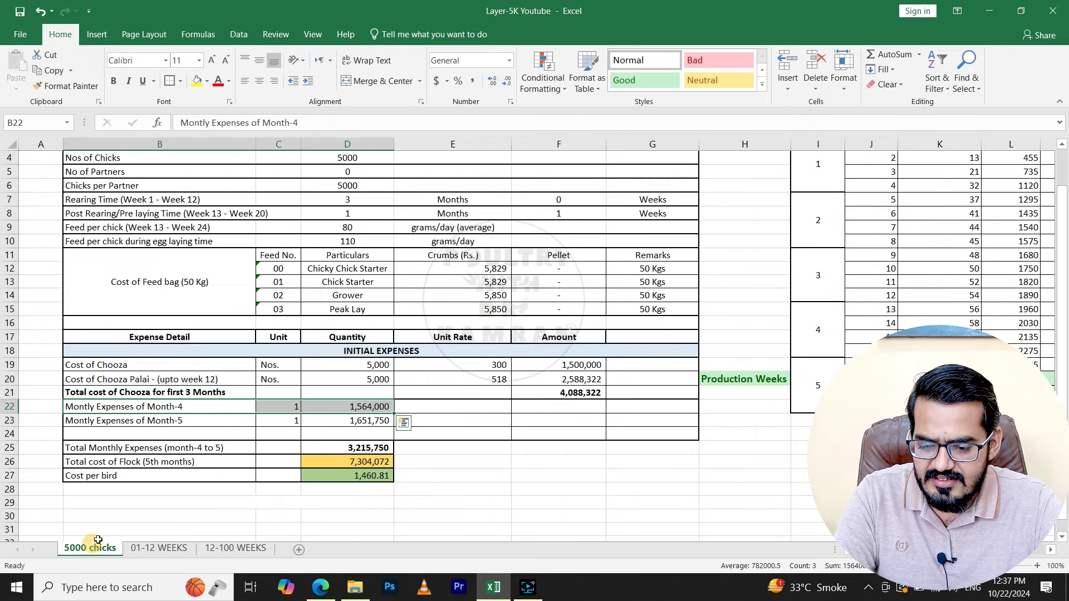
click(364, 426)
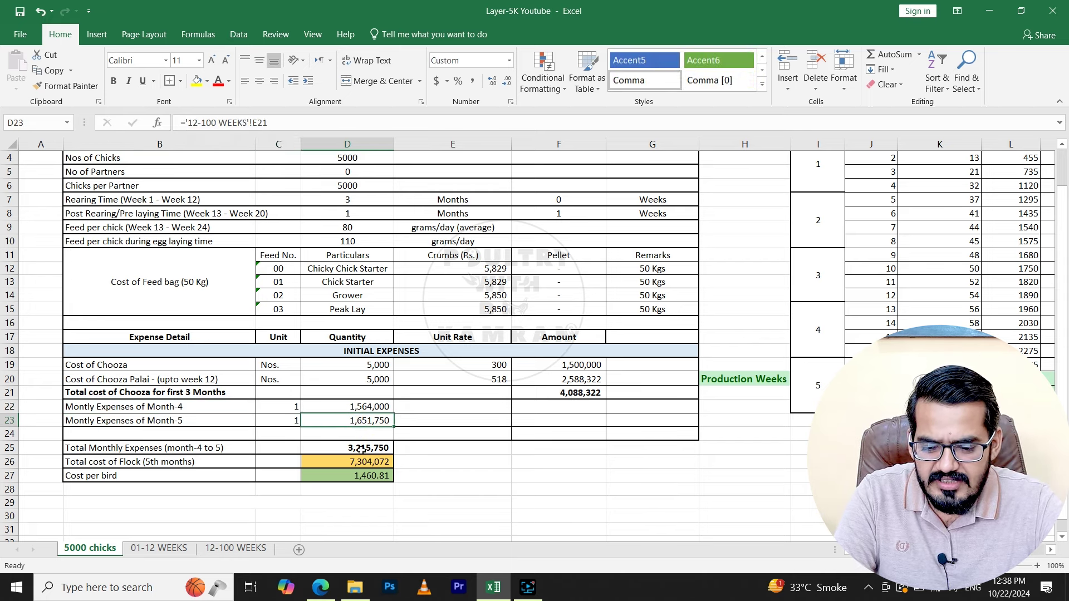
click(362, 449)
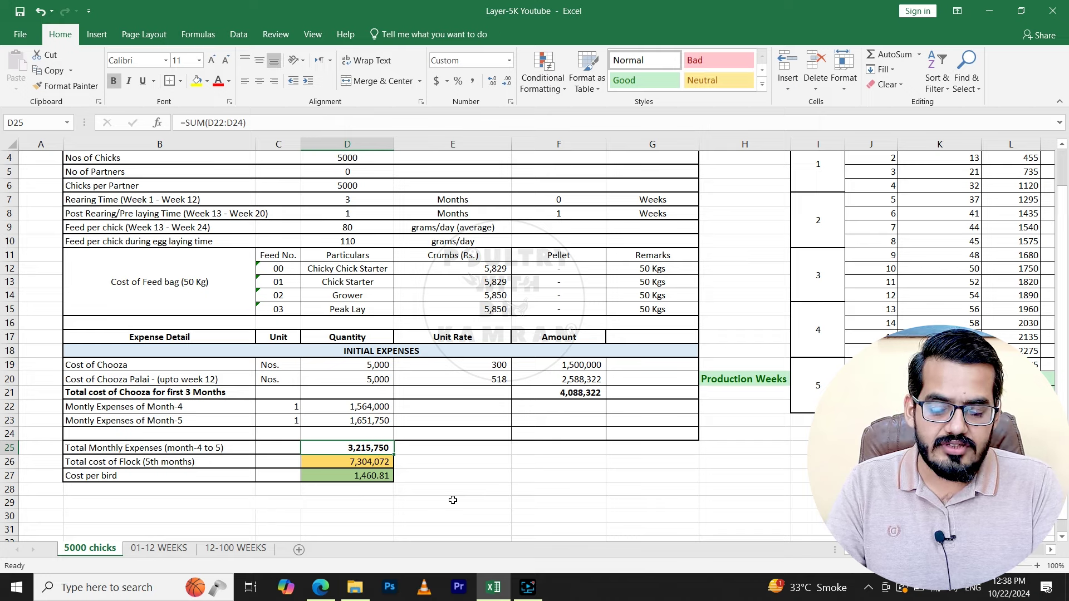
Return to the 12-100 WEEKS sheet and examine Month-6's expenses, its feed calculation and its feed quantity.
click(235, 549)
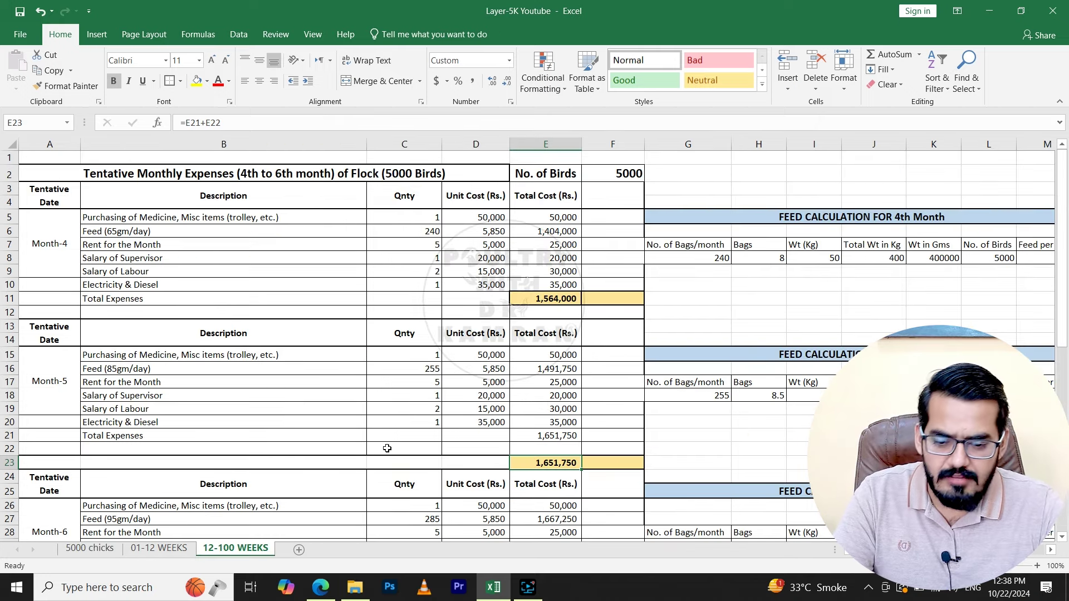
scroll(387, 445, down, 3)
scroll(387, 448, down, 2)
click(59, 365)
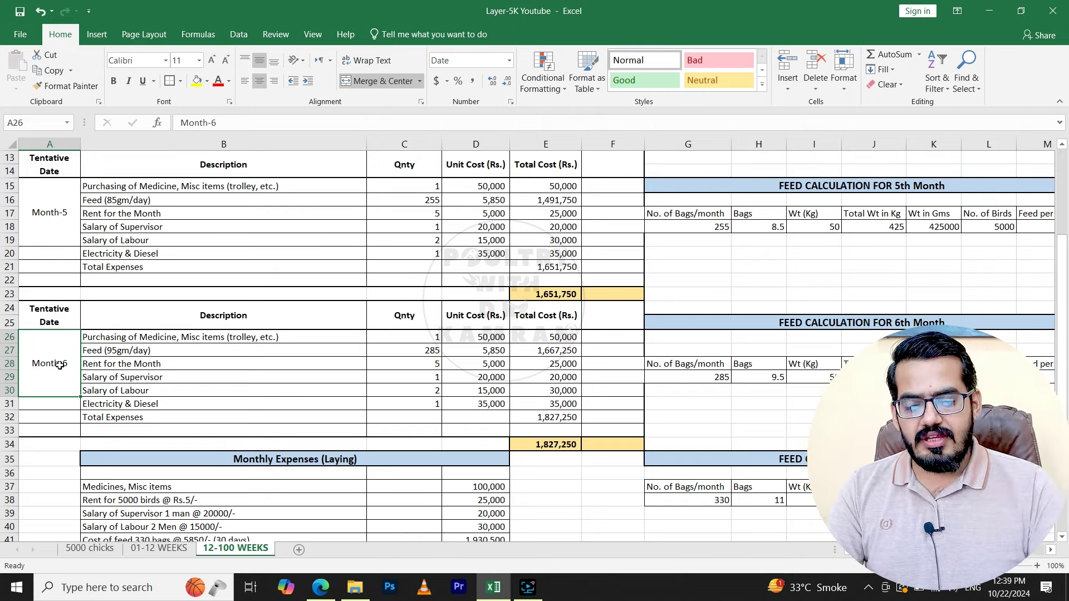
scroll(532, 339, right, 3)
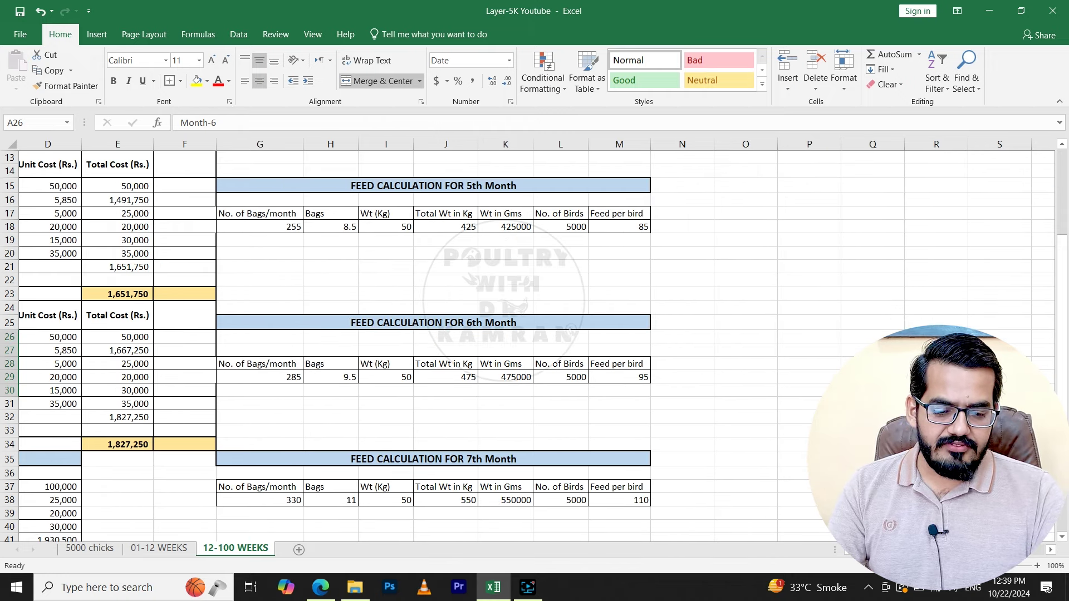
scroll(775, 508, left, 3)
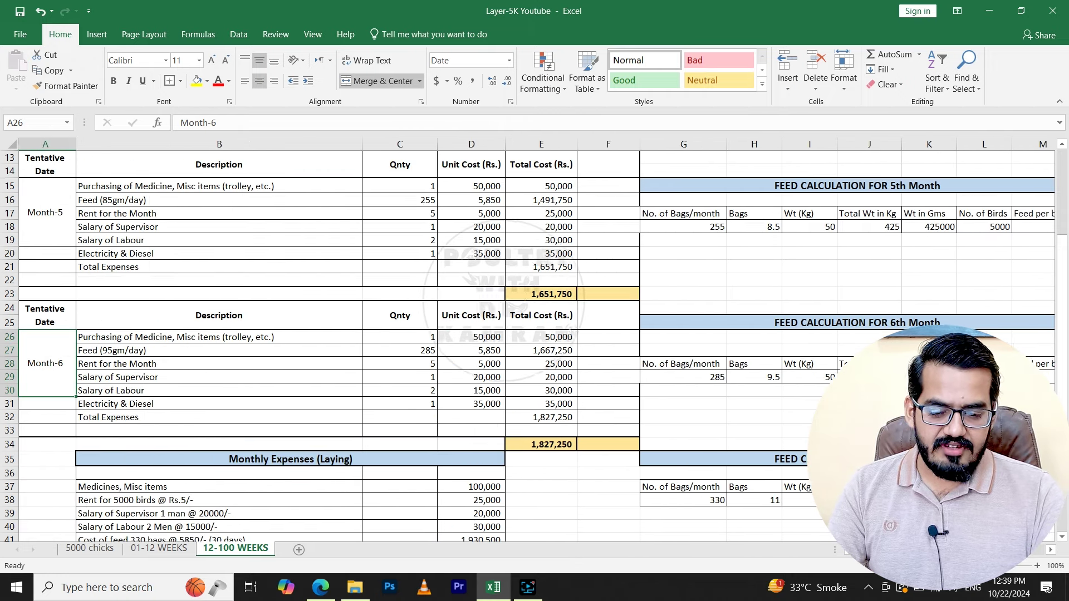
click(434, 353)
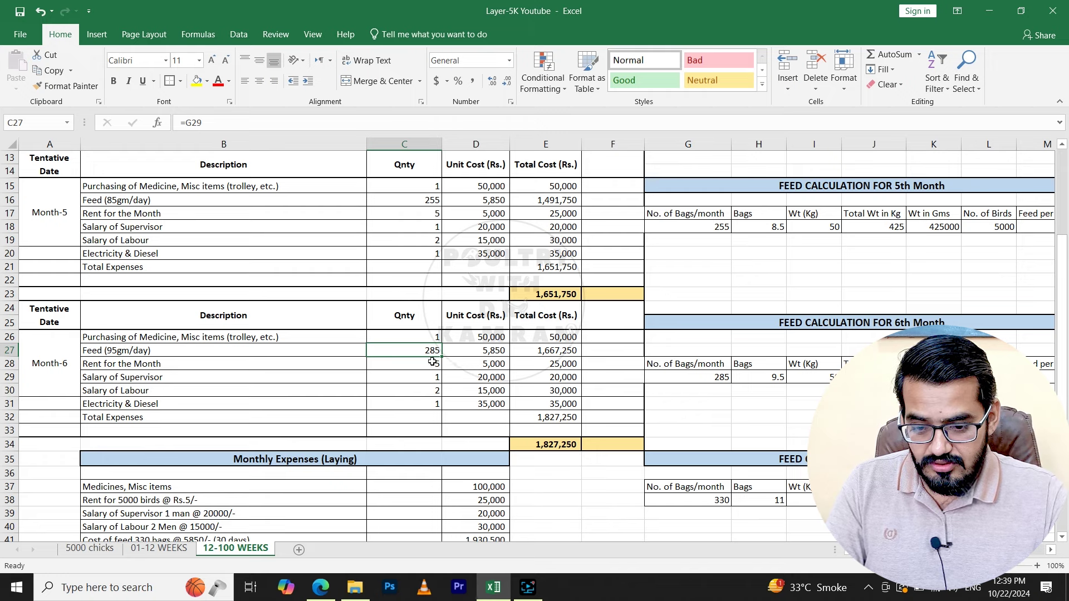
Check Month-6's feed quantity and total expenses, and review the whole Month-6 block on the 12-100 WEEKS sheet.
click(184, 354)
click(435, 355)
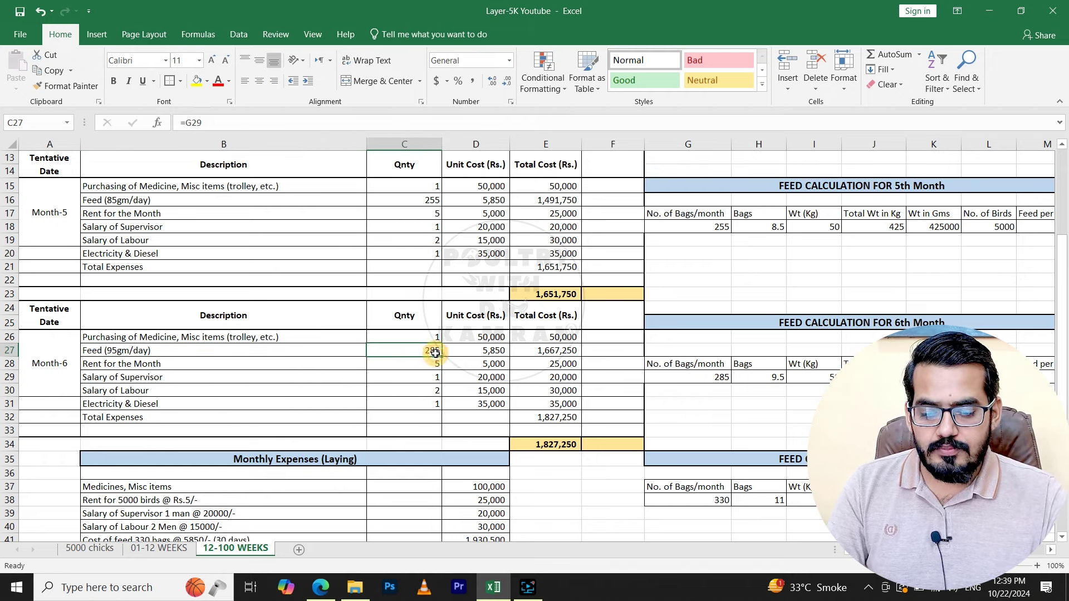
click(564, 446)
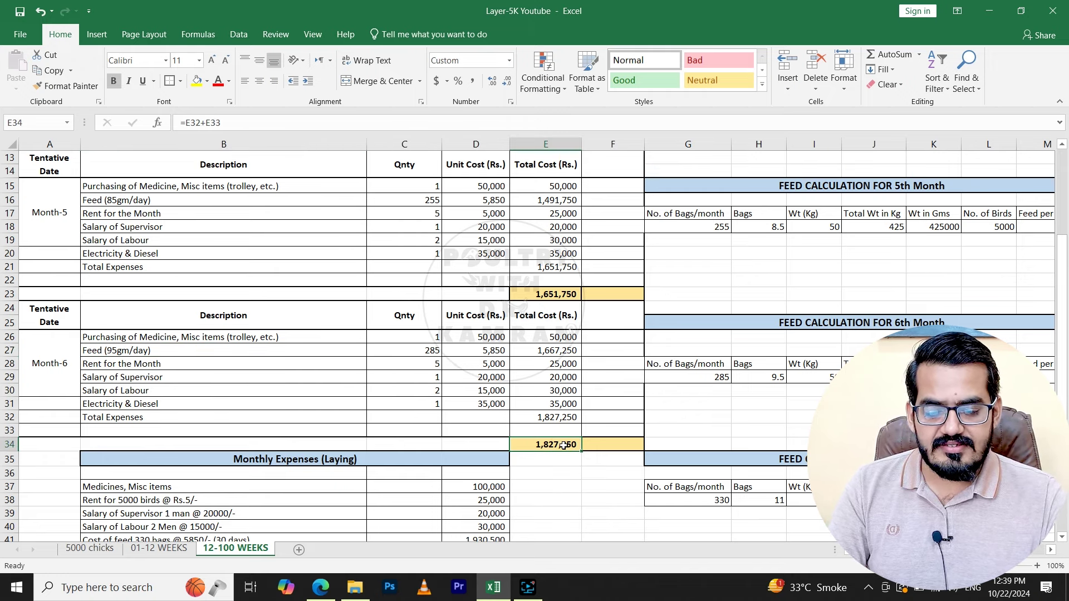
scroll(563, 445, down, 1)
scroll(563, 446, down, 3)
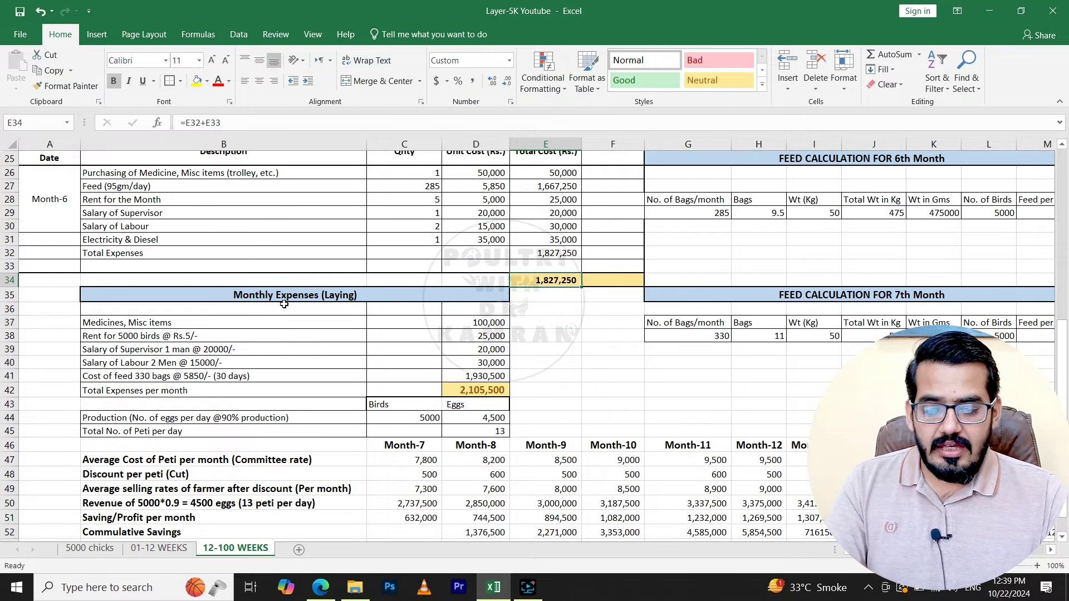
scroll(585, 234, up, 1)
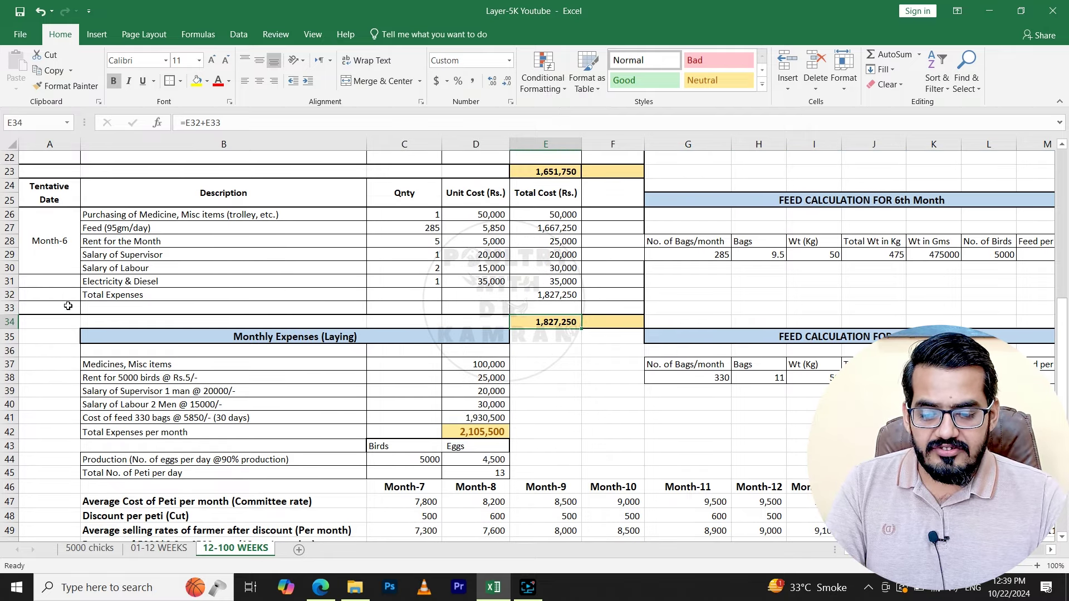
drag(67, 234, 625, 328)
click(574, 364)
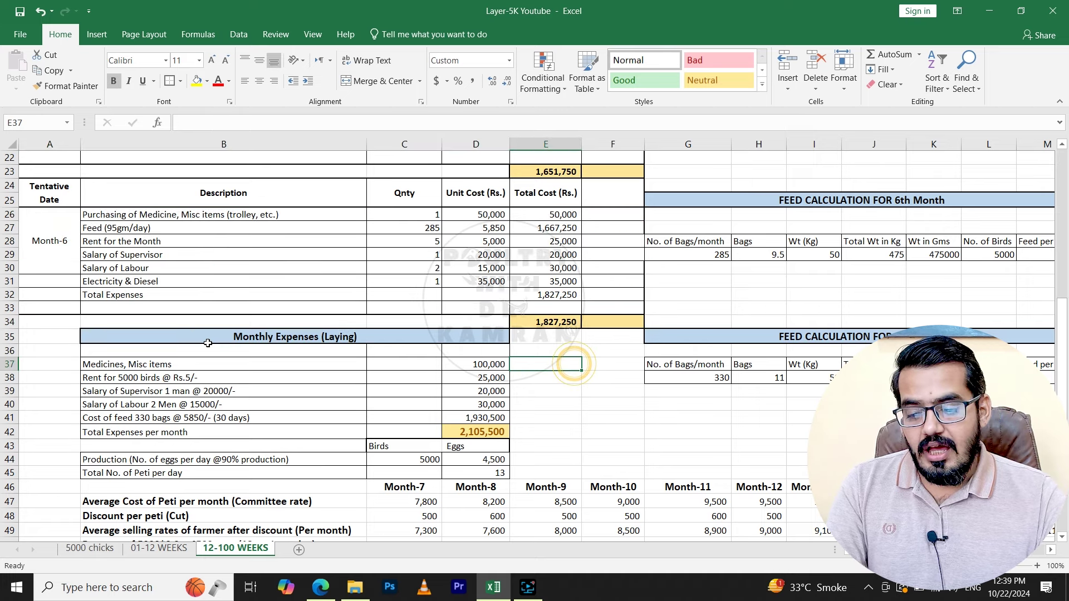
Review the Monthly Expenses (Laying) section's medicine, rent, supervisor and labour salary amounts.
click(254, 337)
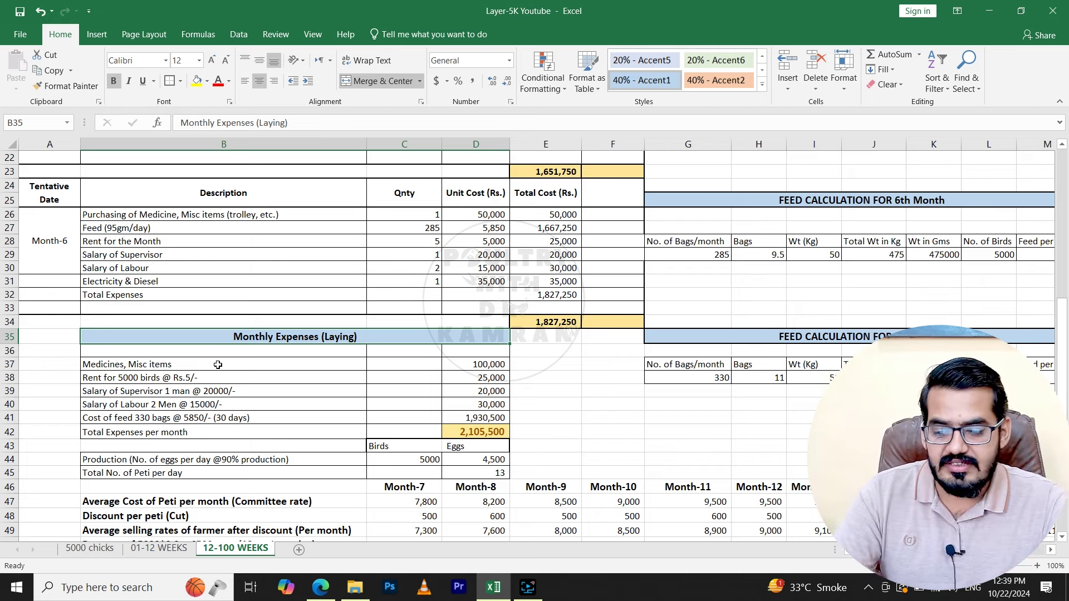
click(156, 366)
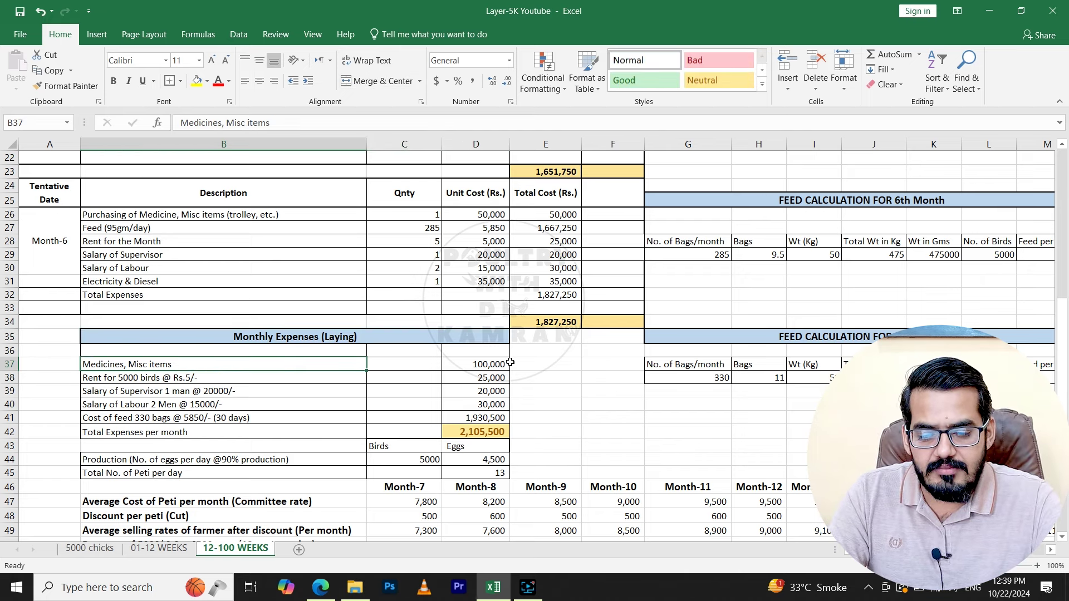
click(474, 371)
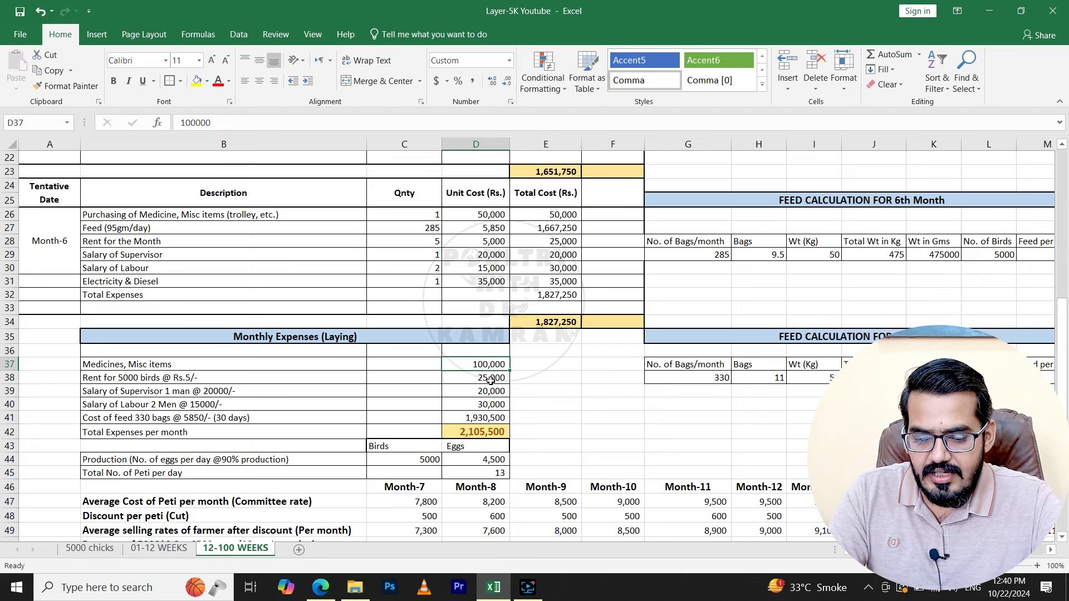
click(490, 381)
click(496, 394)
click(502, 406)
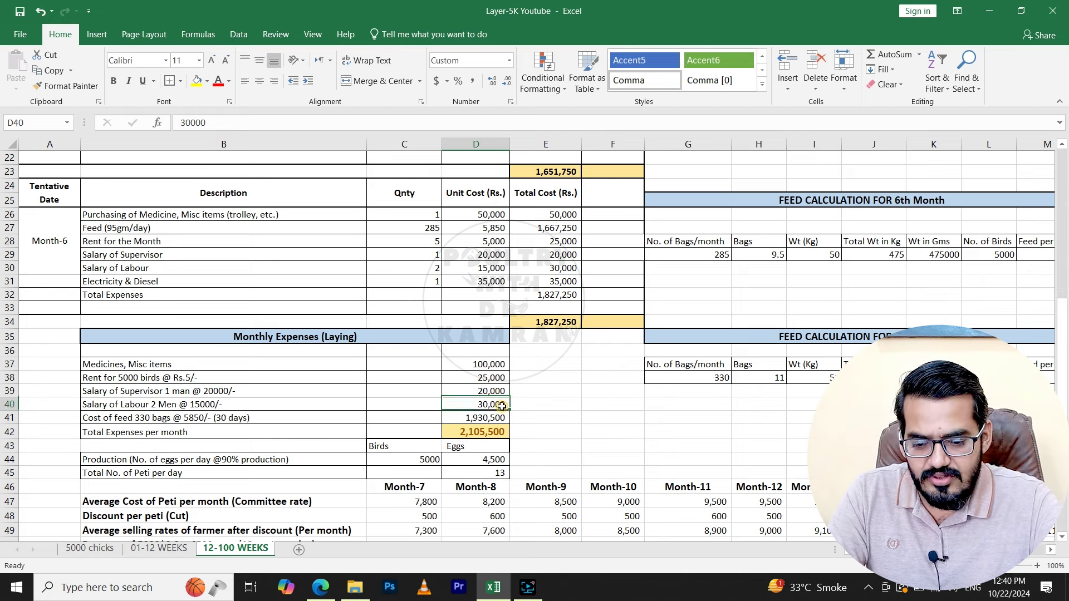
Examine the laying-period feed cost line and trace it to the 7th-month feed calculation's feed per bird and bags per month.
click(154, 419)
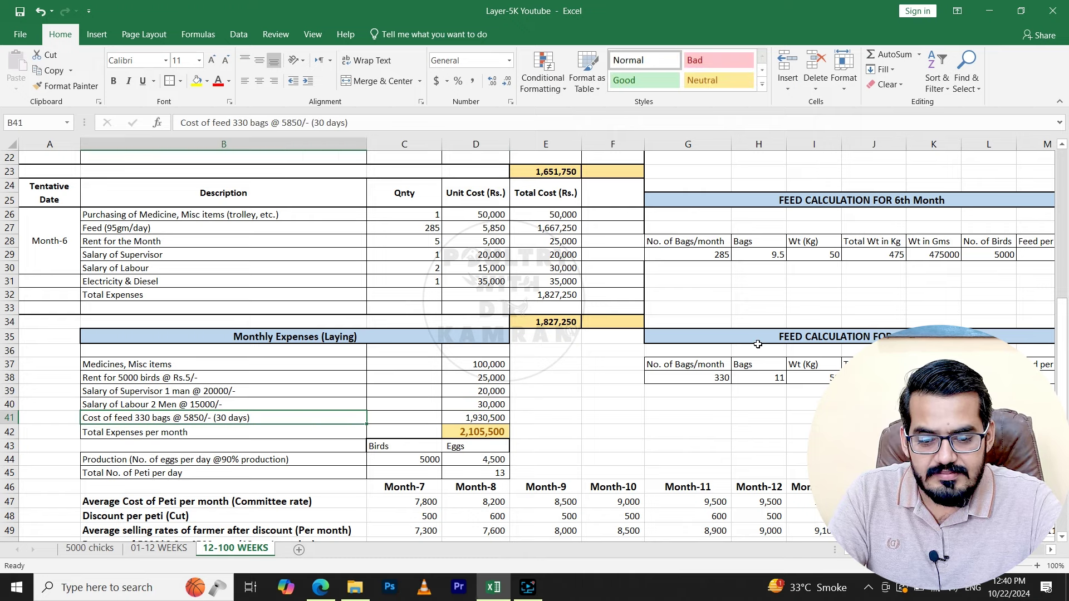
scroll(707, 386, right, 3)
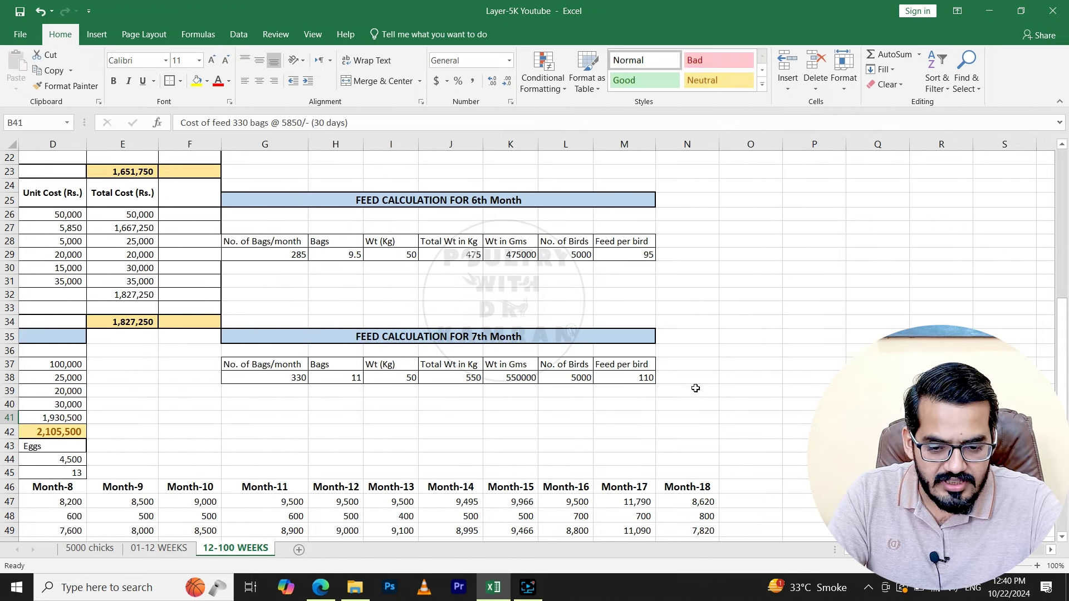
click(645, 376)
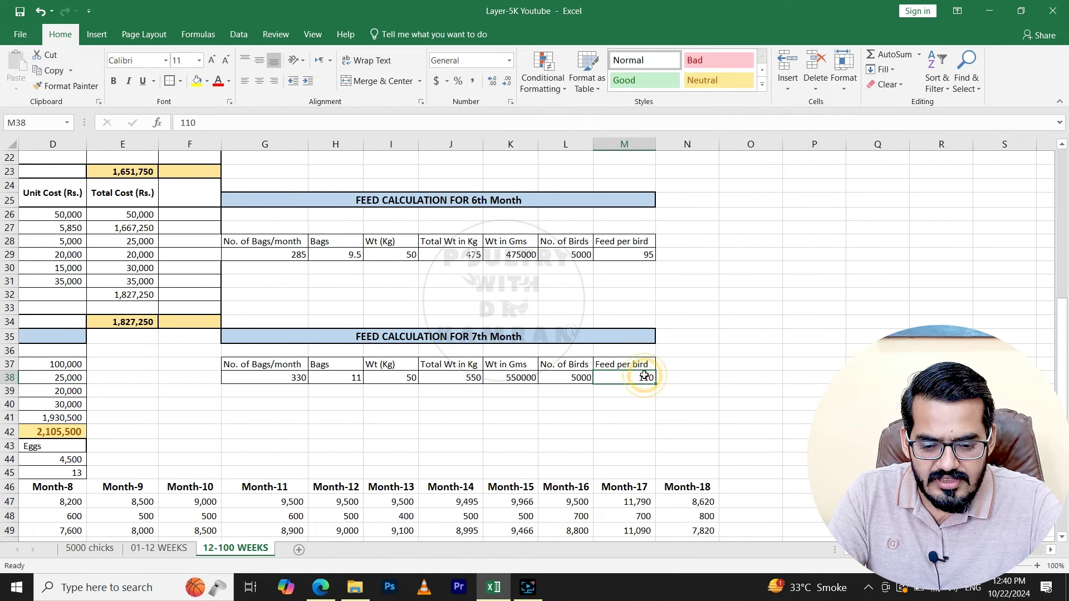
click(273, 379)
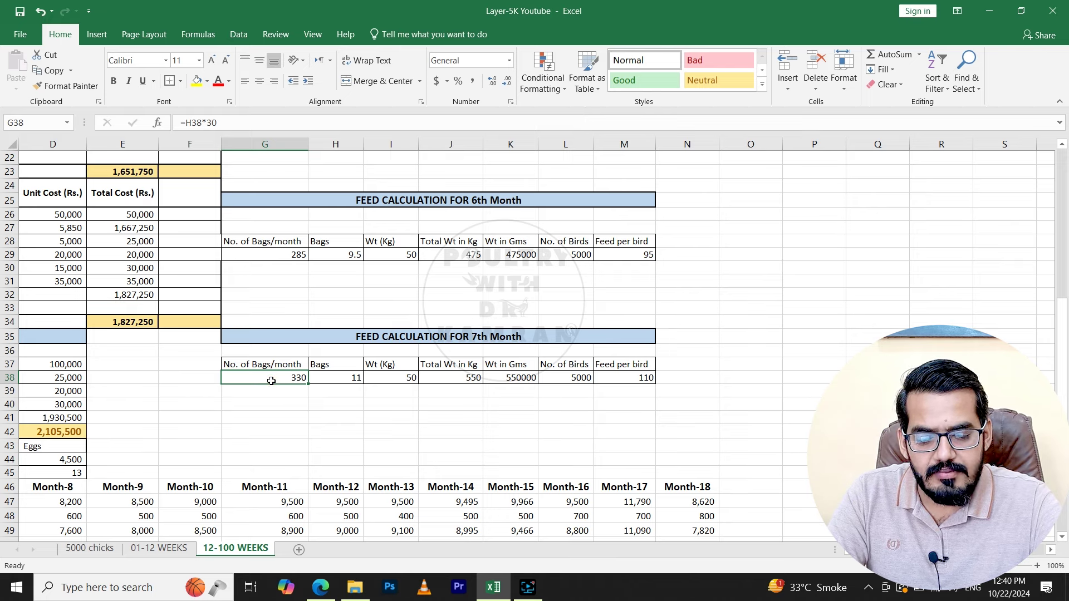
click(490, 336)
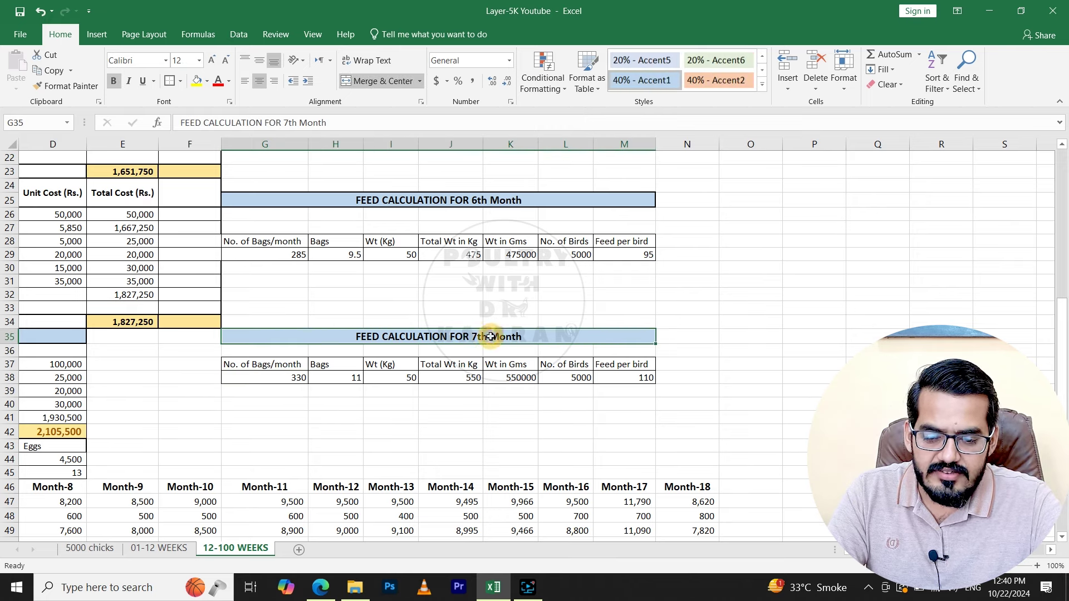
click(682, 324)
click(796, 322)
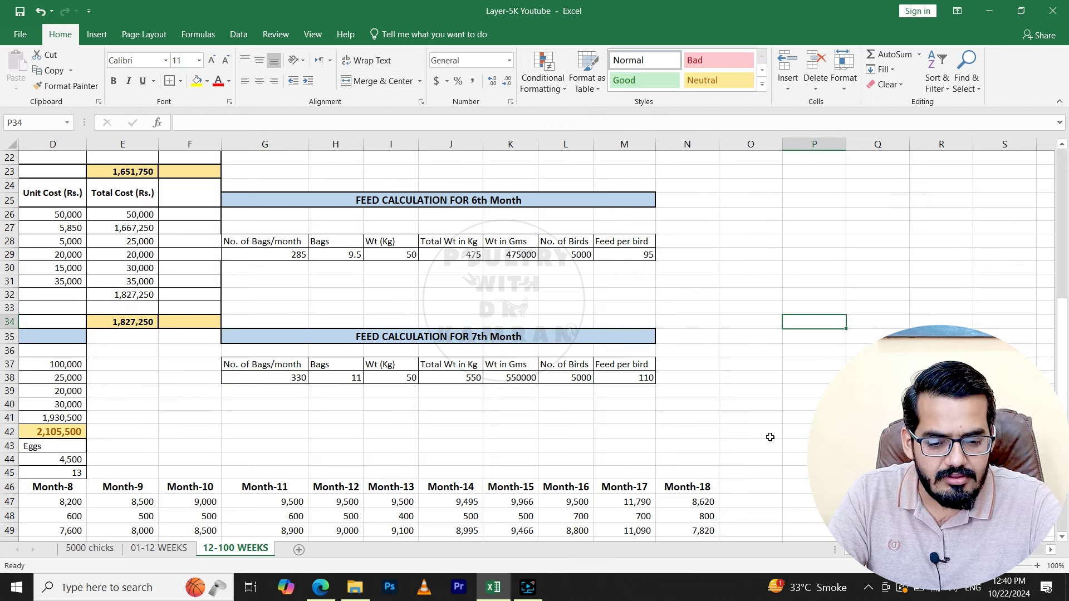
Look over the Month-7 to Month-10 headings and check the formula for the laying period's total expenses per month.
scroll(390, 485, left, 3)
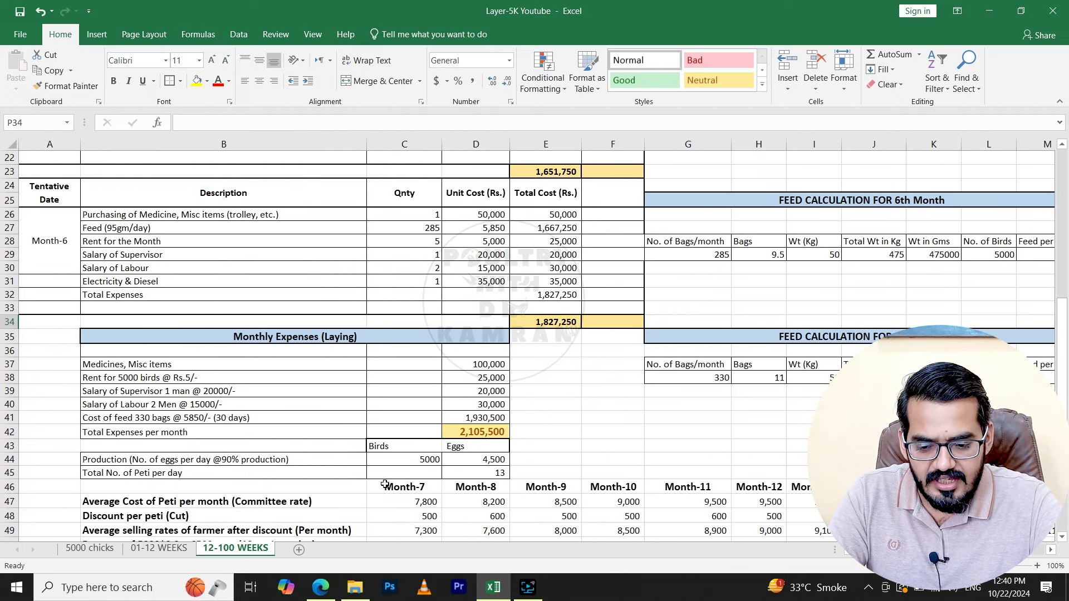
click(407, 491)
click(462, 485)
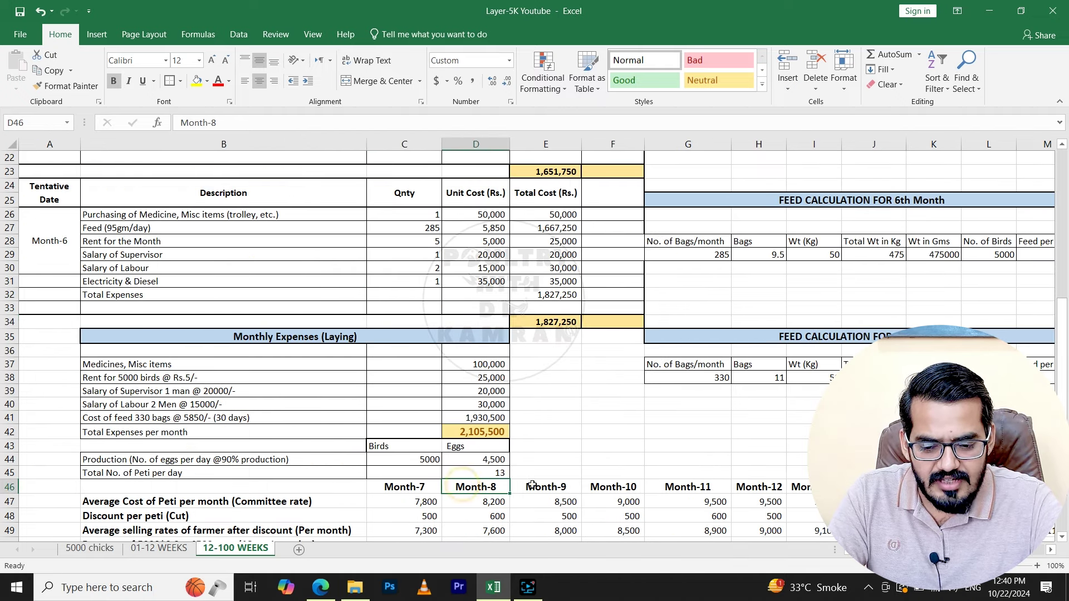
click(557, 485)
click(609, 486)
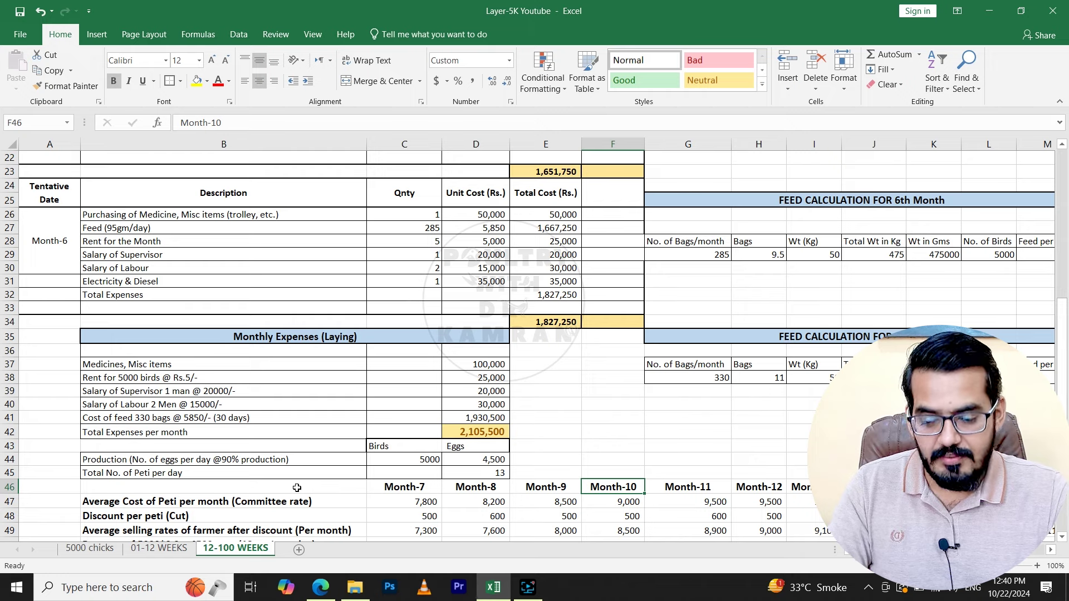
click(491, 433)
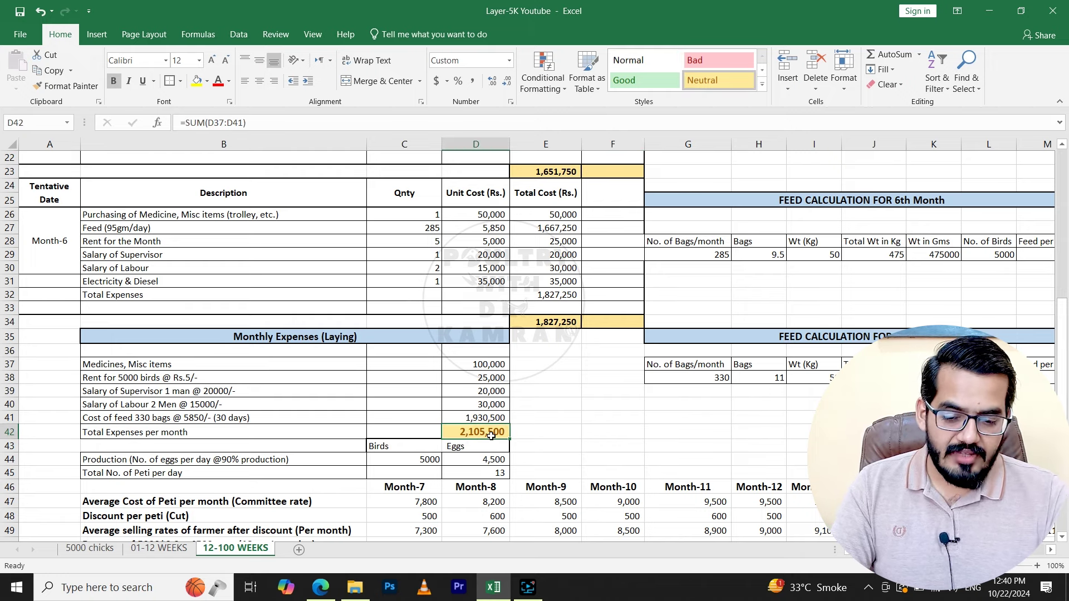
Compare the 7th-month bag quantity with the laying expense items, and check that they add up to the monthly total.
scroll(491, 436, down, 2)
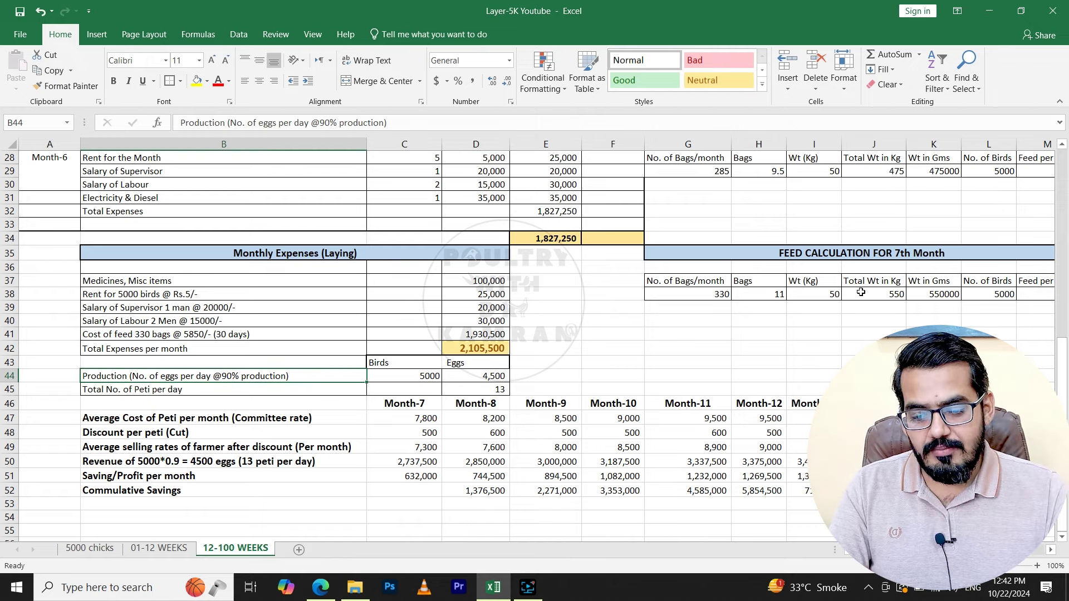
click(702, 294)
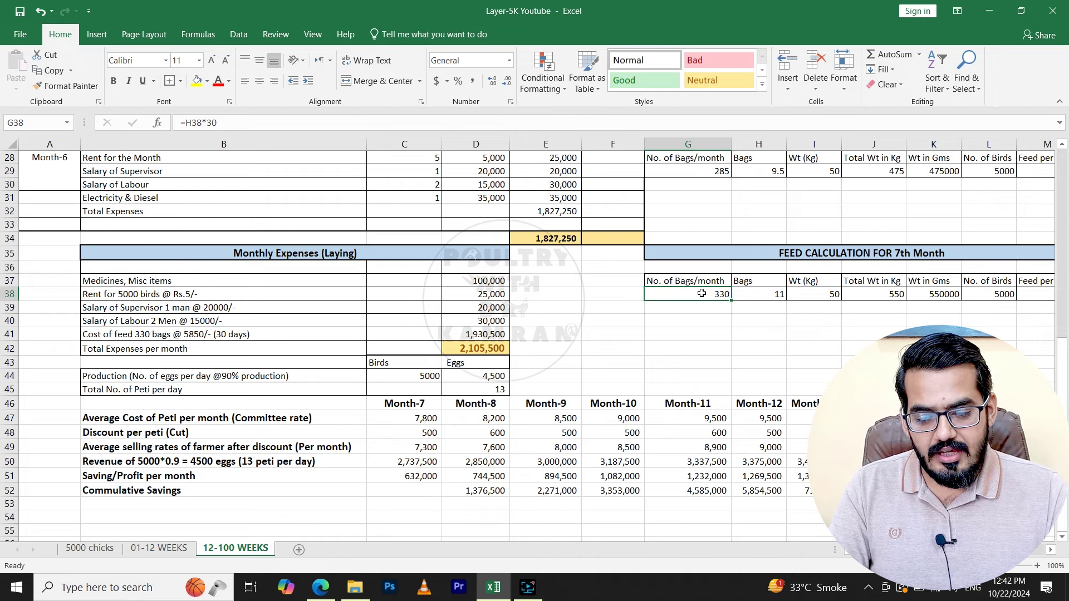
drag(477, 282, 485, 338)
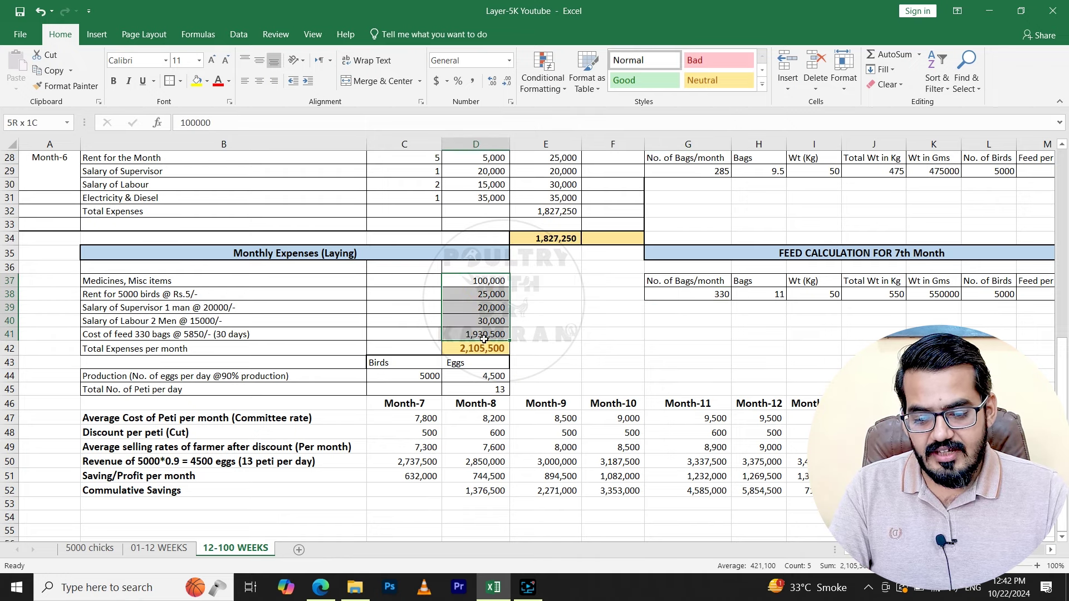
click(503, 349)
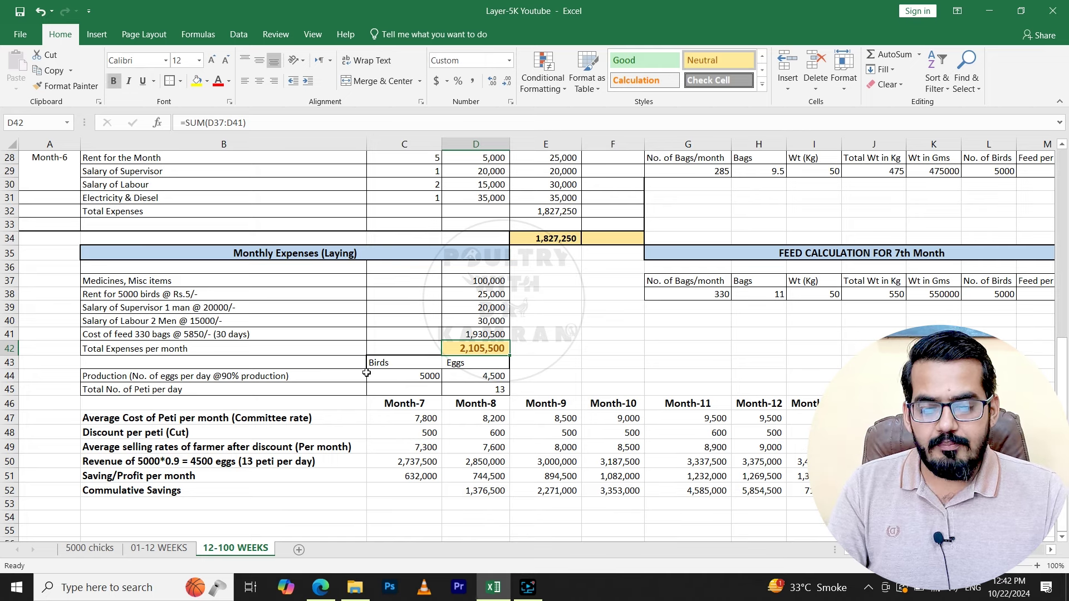
Examine the daily egg production at 90% and the formula converting eggs into total peti per day.
click(146, 373)
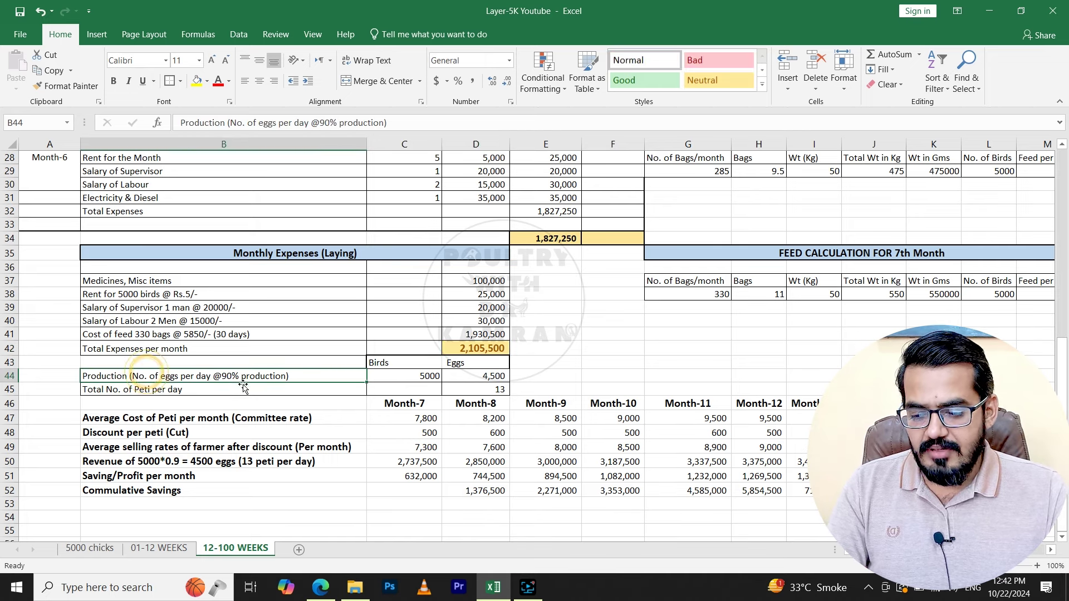
click(504, 376)
click(500, 388)
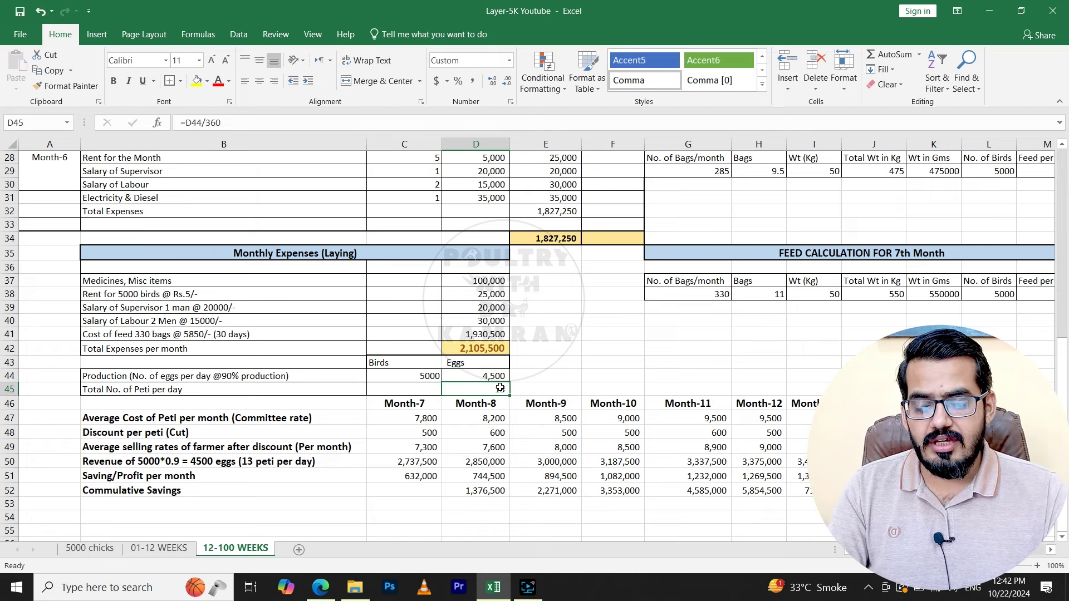
click(500, 376)
click(501, 390)
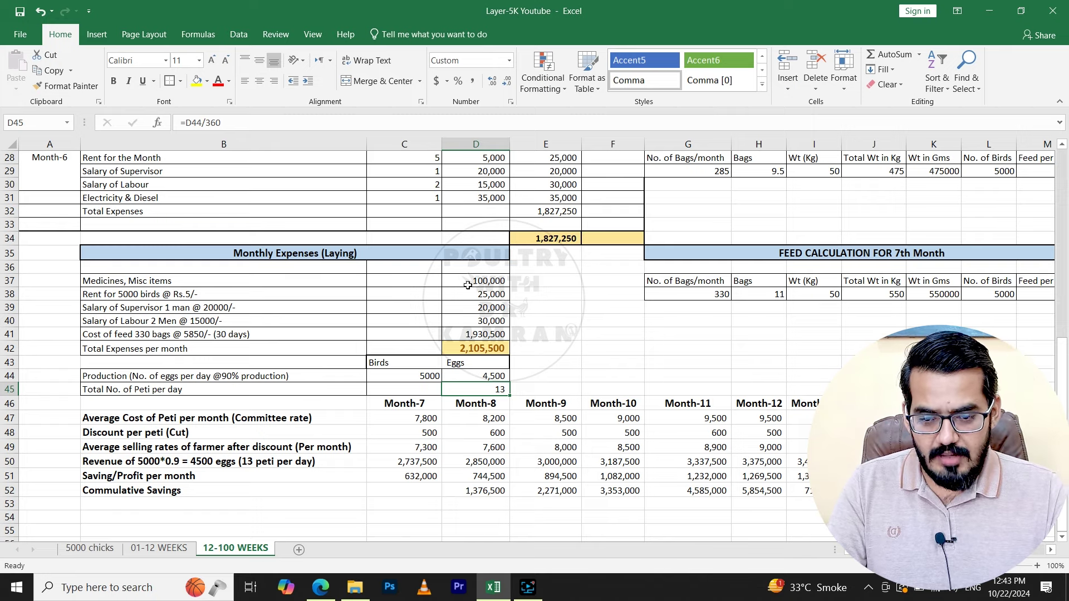
Switch to the NOVOgen White production chart PDF in Edge and review its cage-systems cover, performance graph and weekly table.
click(320, 587)
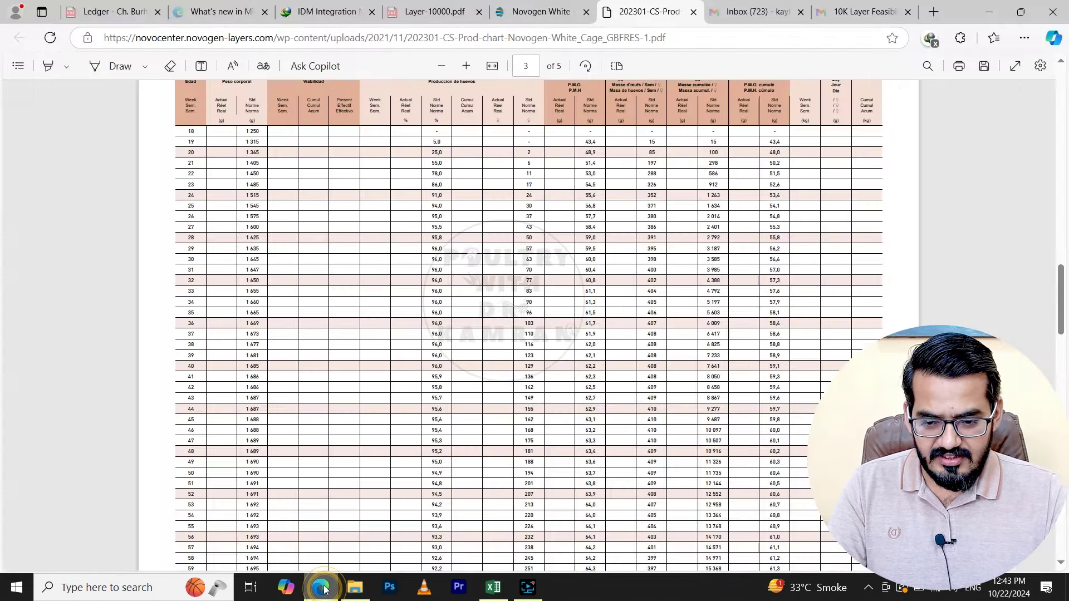
scroll(546, 212, up, 20)
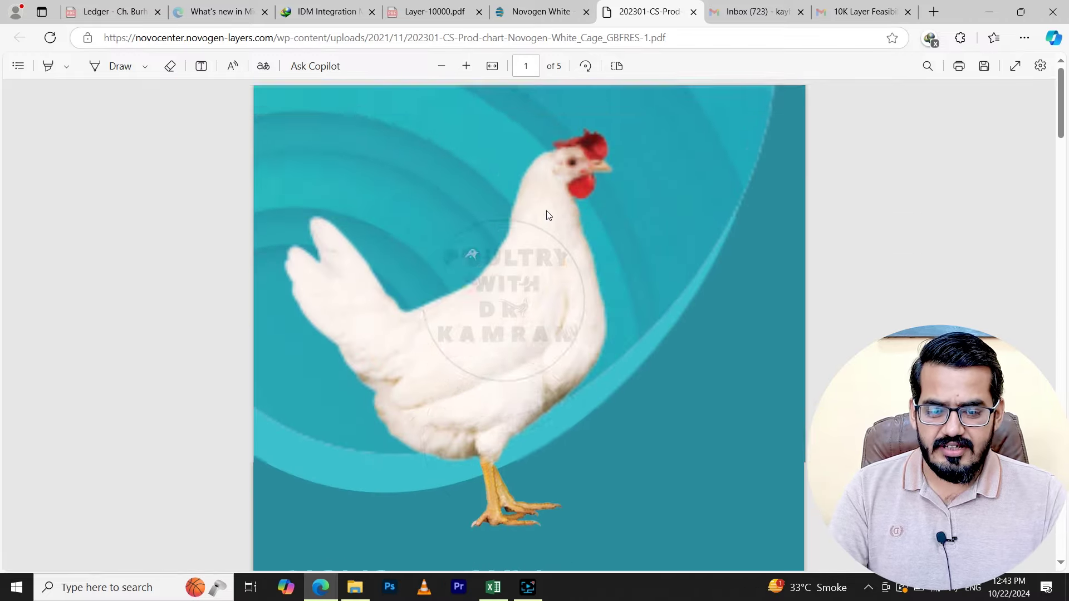
scroll(546, 211, down, 3)
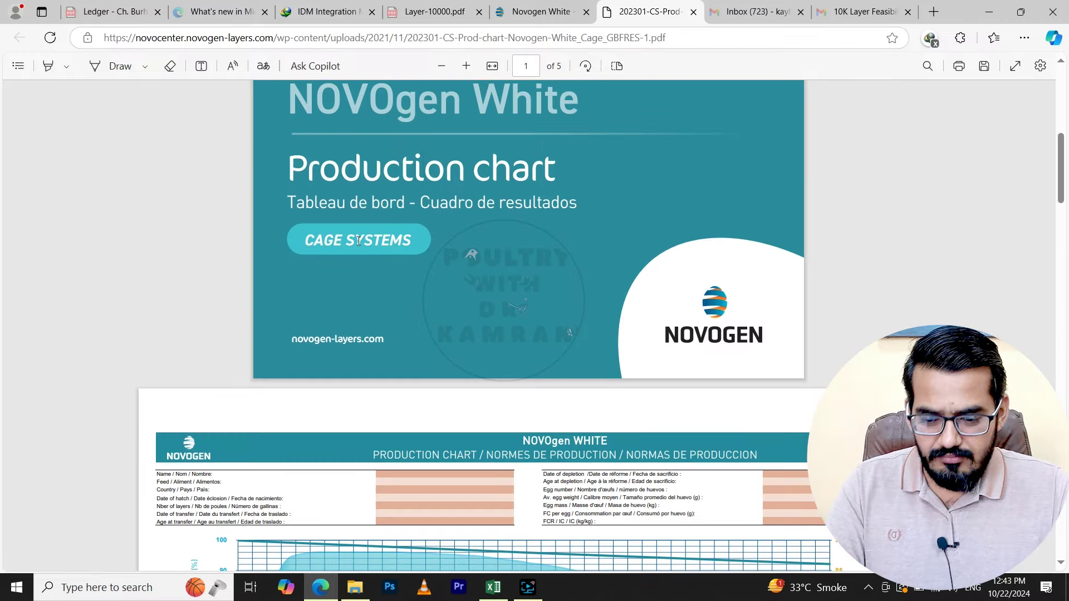
drag(304, 243, 401, 241)
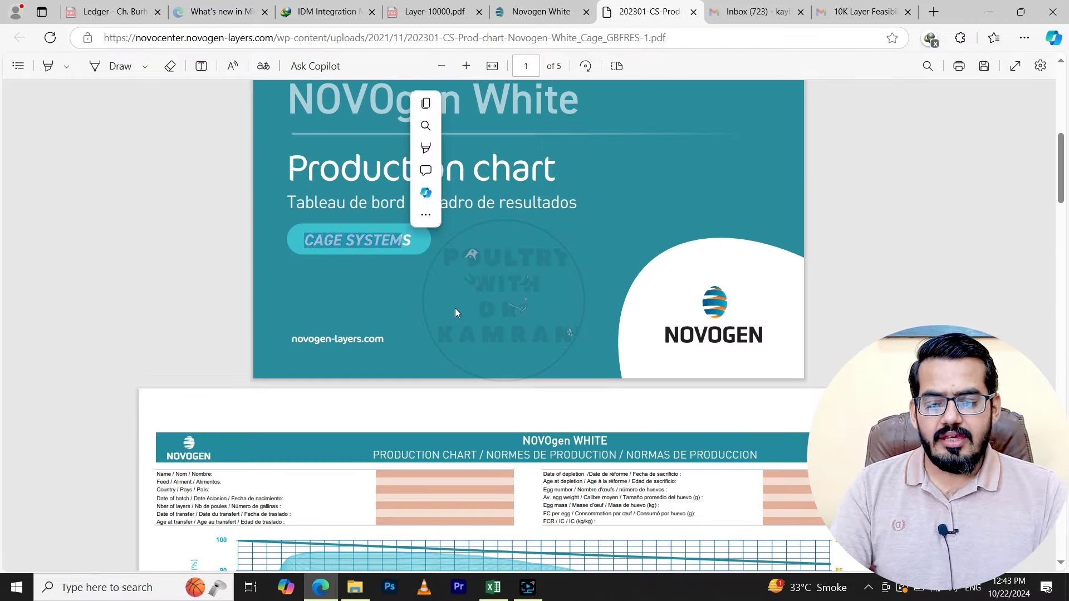
scroll(499, 307, down, 10)
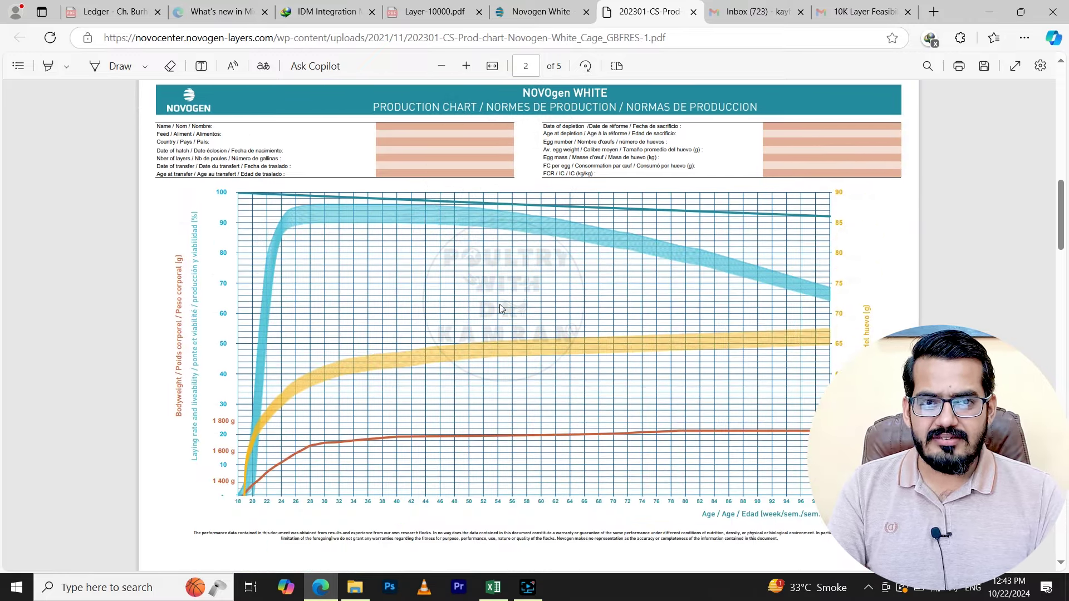
scroll(499, 307, down, 12)
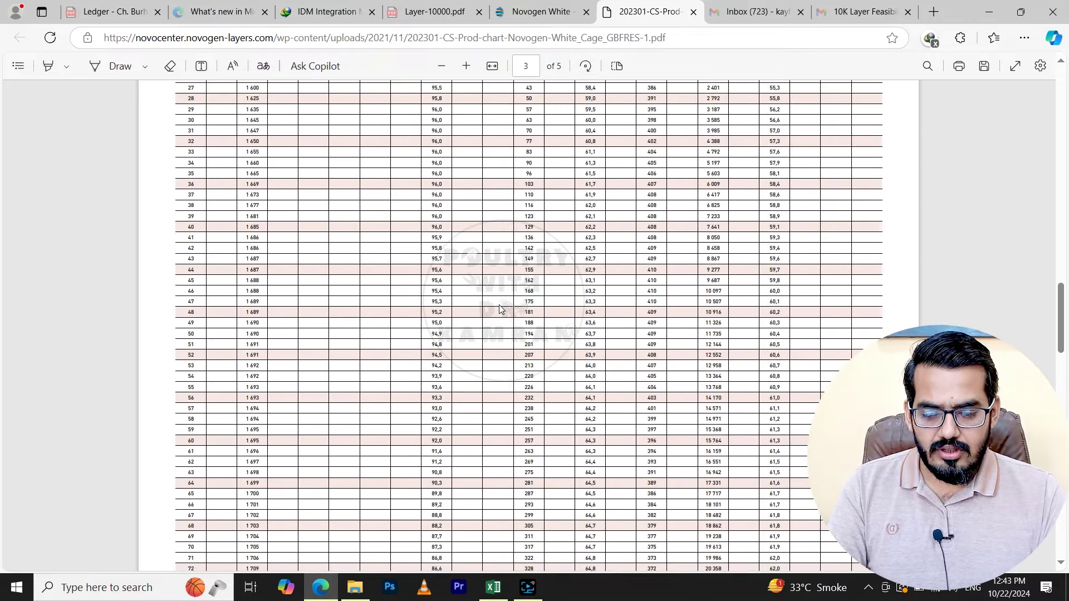
Examine the standard egg production percentages in the NOVOgen White table, comparing week 19 with weeks 25 and 26.
scroll(491, 319, up, 3)
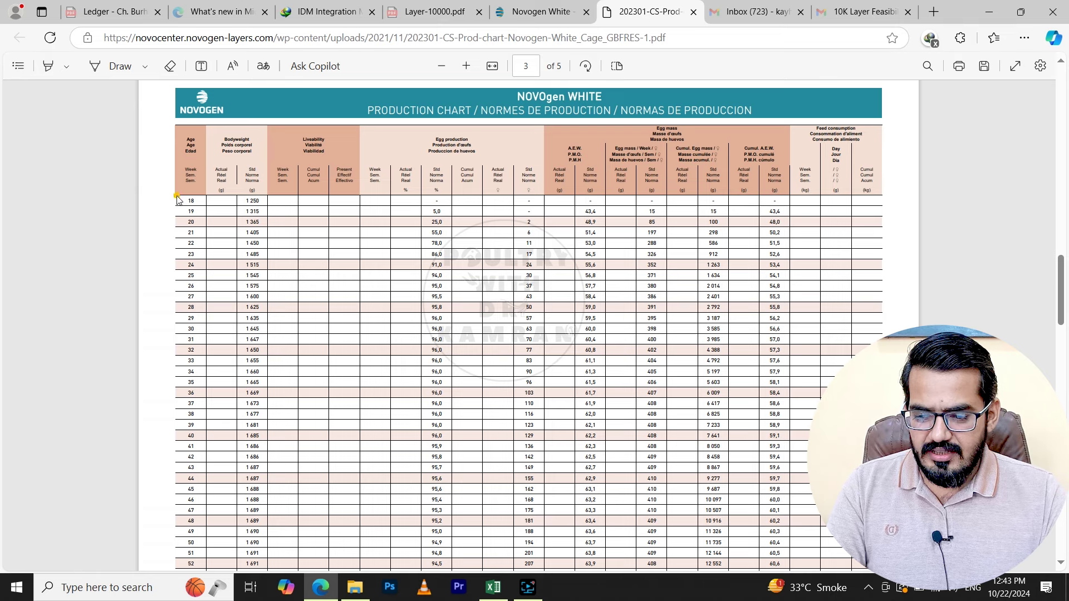
click(437, 211)
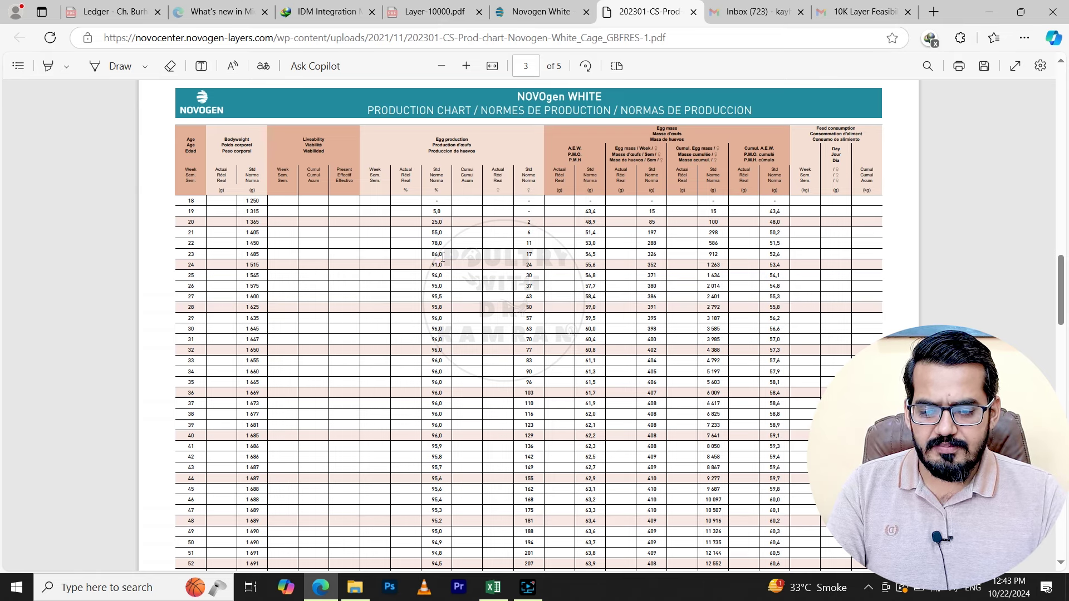
drag(442, 275, 443, 286)
click(433, 211)
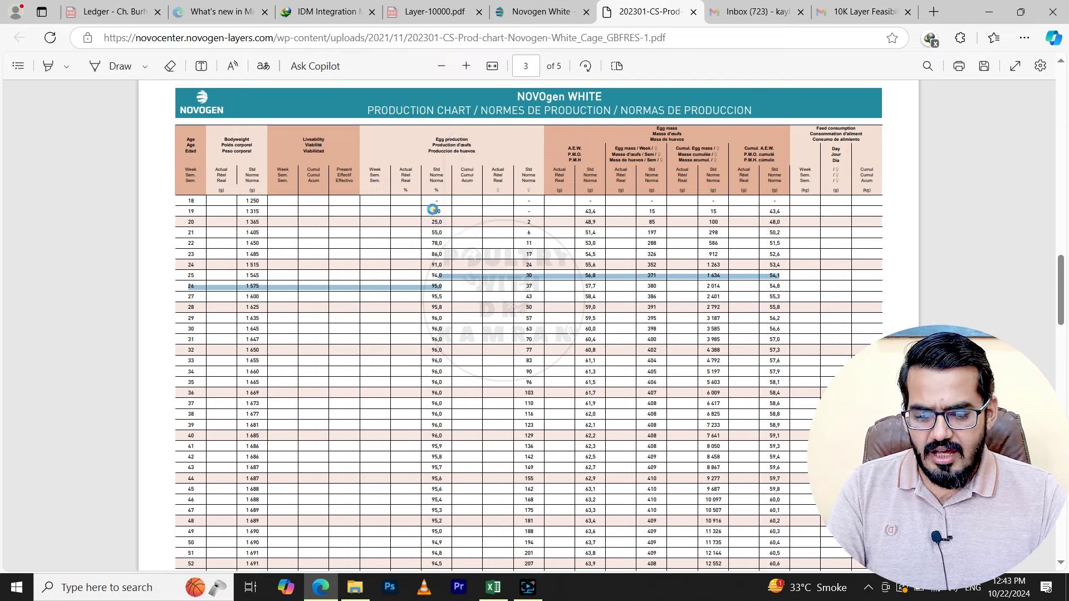
Examine the standard egg production percentages across the NOVOgen White table, from the early rise at week 19 to the decline by week 100.
drag(434, 211, 443, 339)
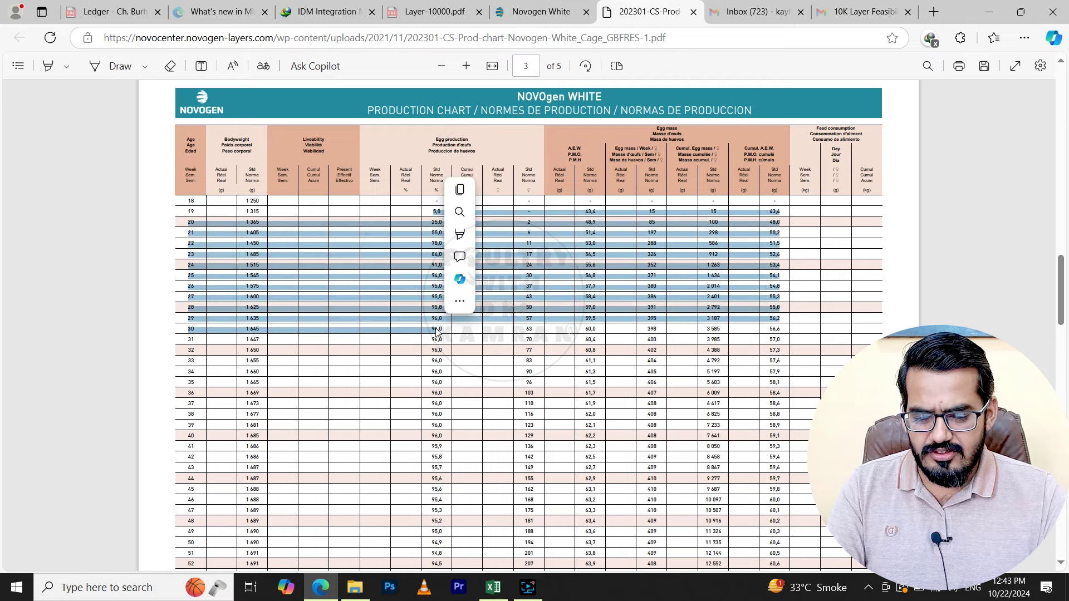
scroll(436, 329, down, 5)
scroll(436, 330, down, 8)
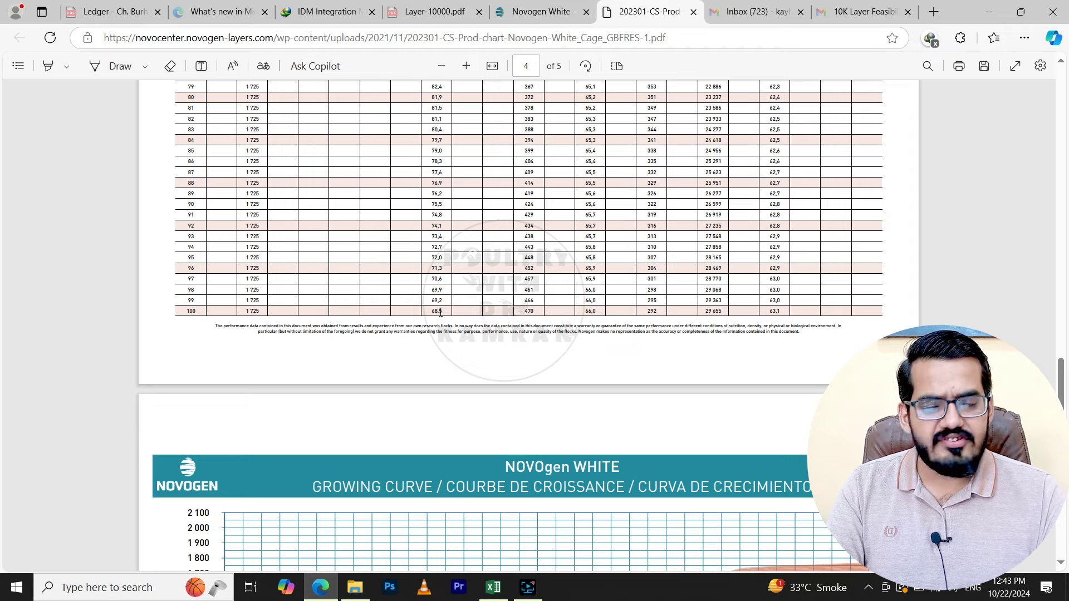
drag(436, 268, 446, 142)
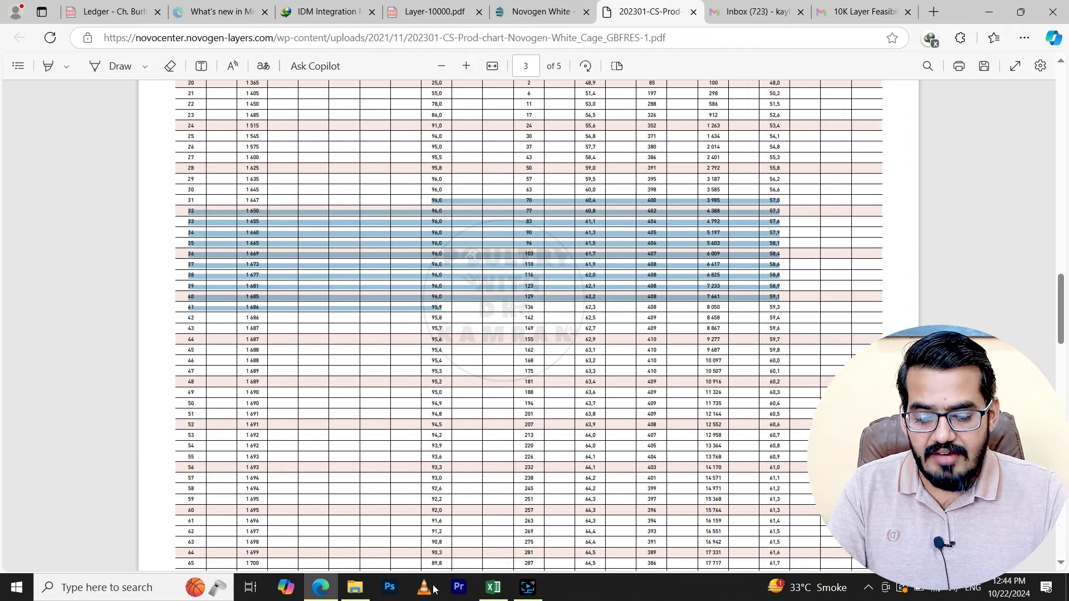
Switch back to the Excel workbook and review the Month-7 committee rate, discount per peti and farmer's selling rate formula.
click(493, 586)
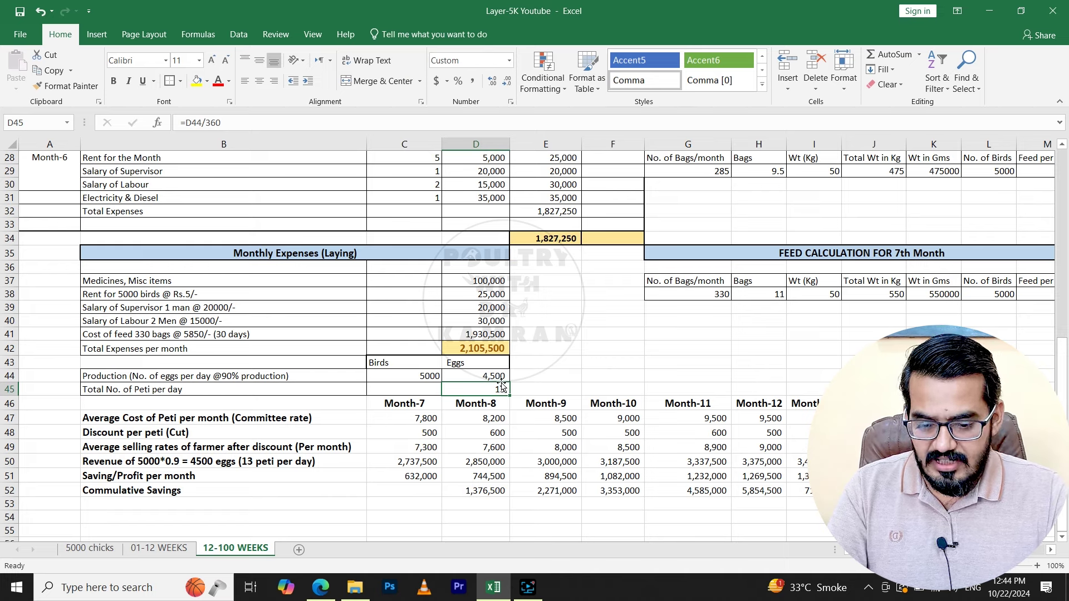
click(142, 418)
click(416, 419)
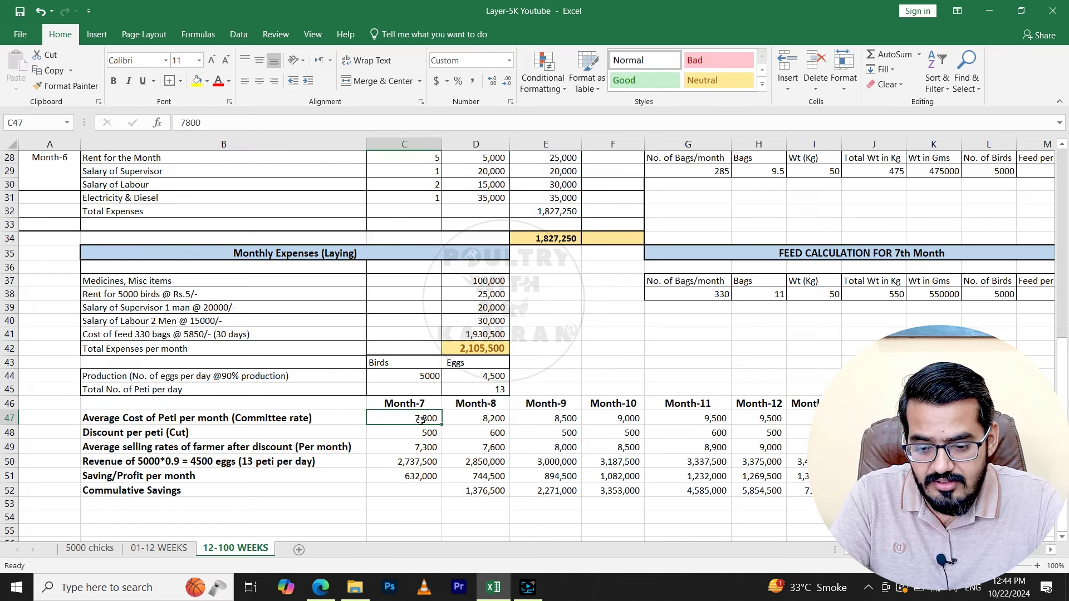
click(153, 436)
click(434, 439)
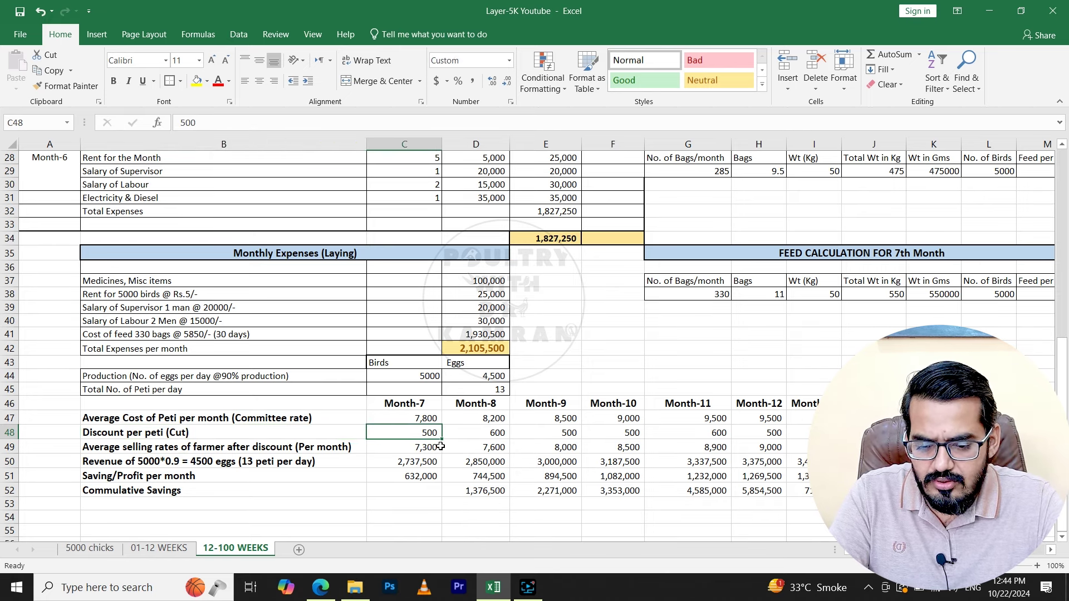
click(437, 445)
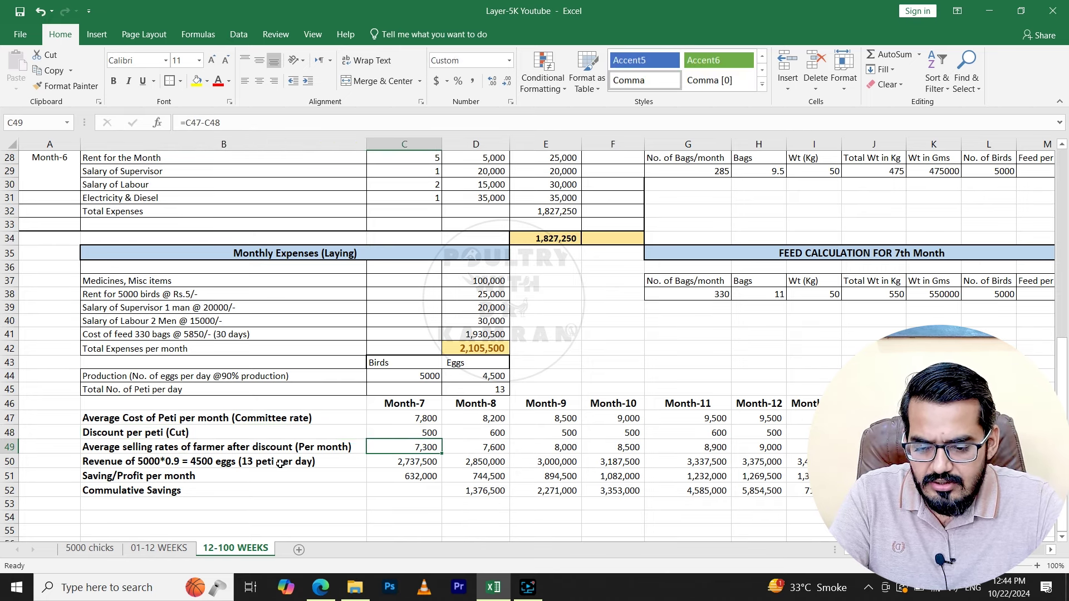
Check the Month-7 revenue formula against the total laying expenses and the resulting monthly profit formula.
click(422, 465)
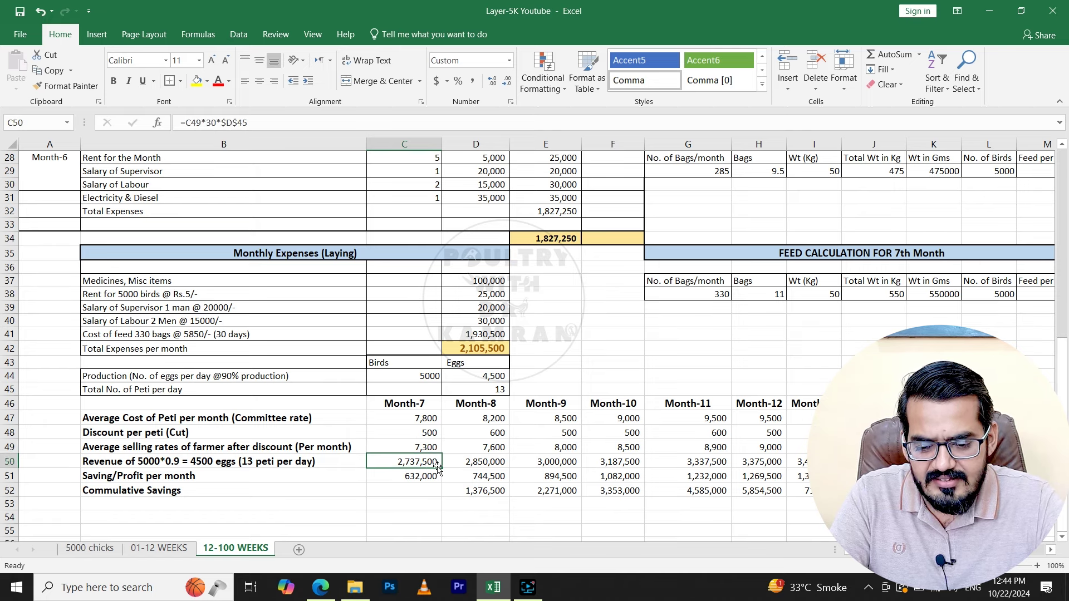
click(484, 348)
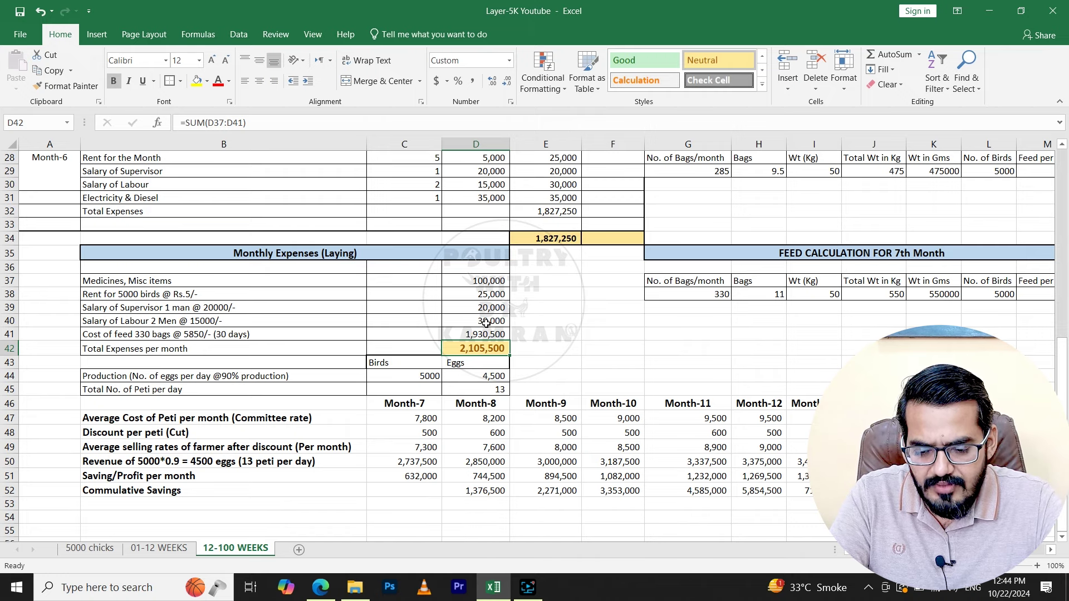
click(424, 480)
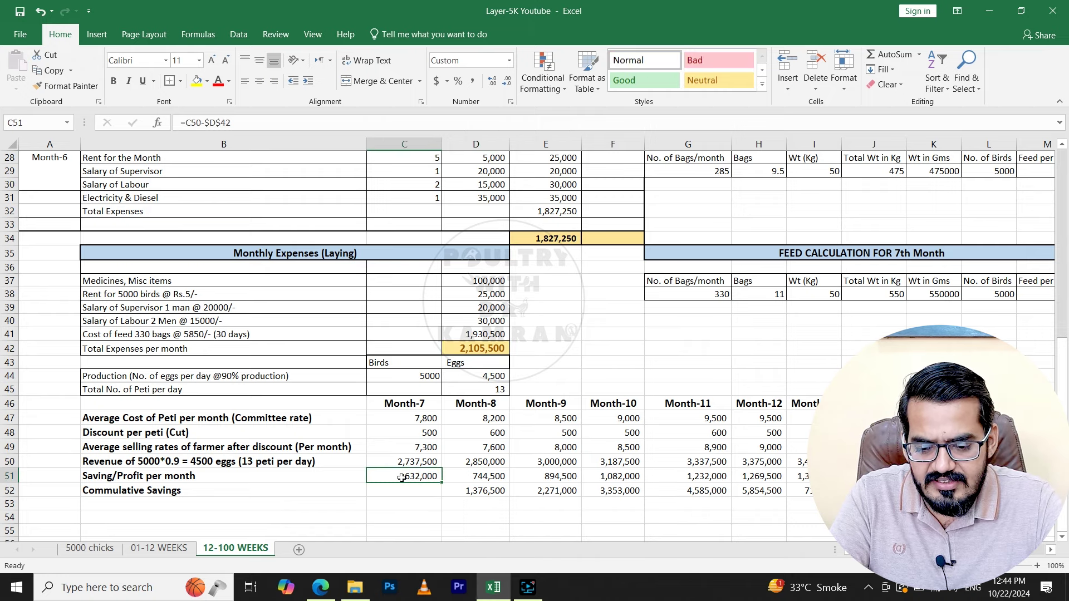
Examine the peti rates and the saving/profit per month formulas for Month-8 through Month-11.
key(Right)
key(Up)
key(Up)
key(Up)
key(Up)
click(497, 480)
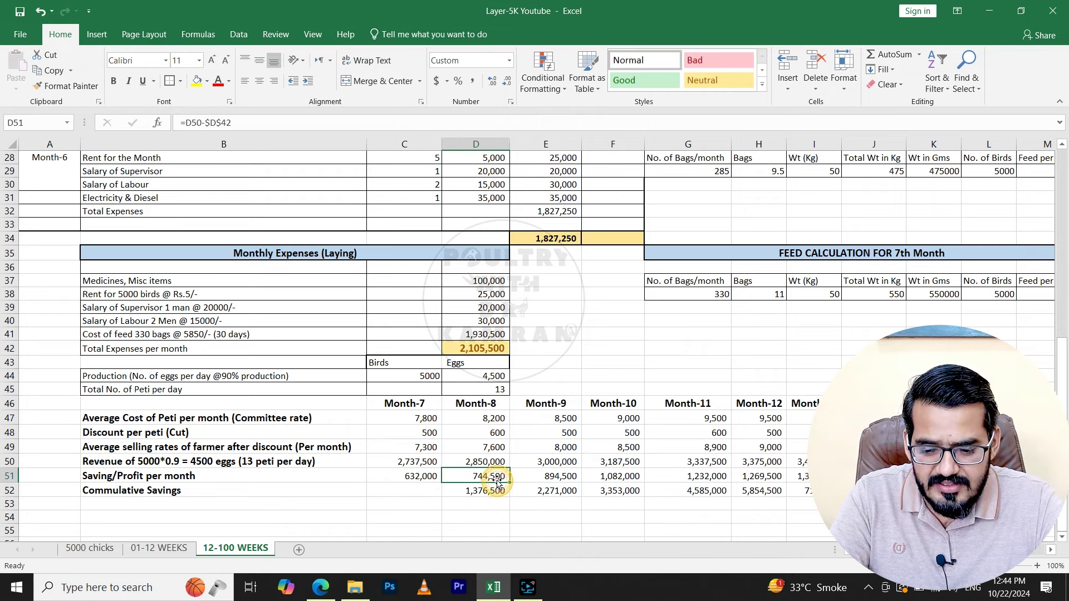
click(555, 477)
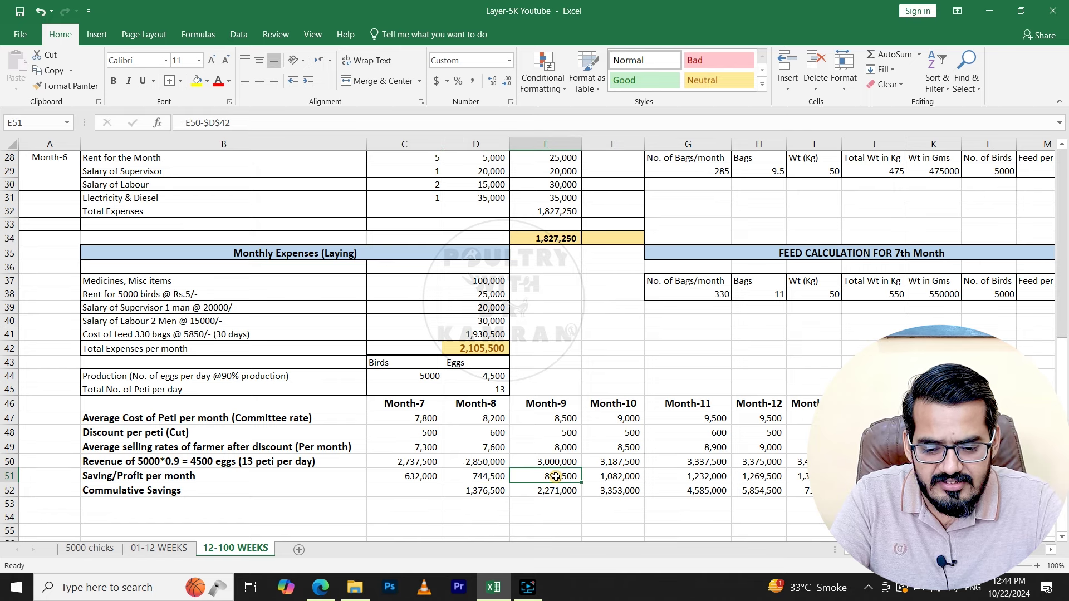
click(622, 476)
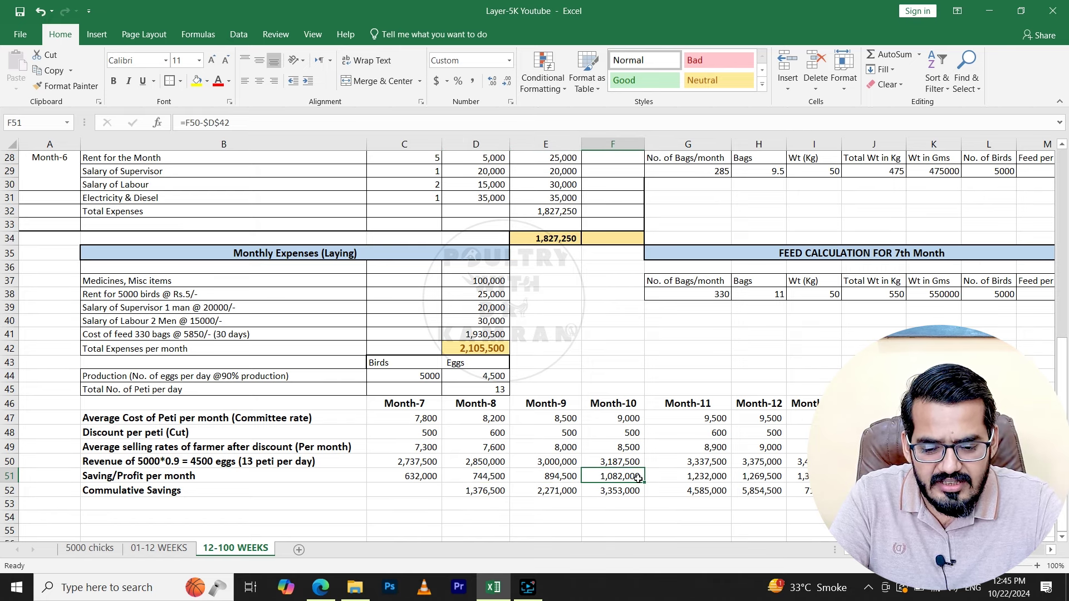
click(712, 419)
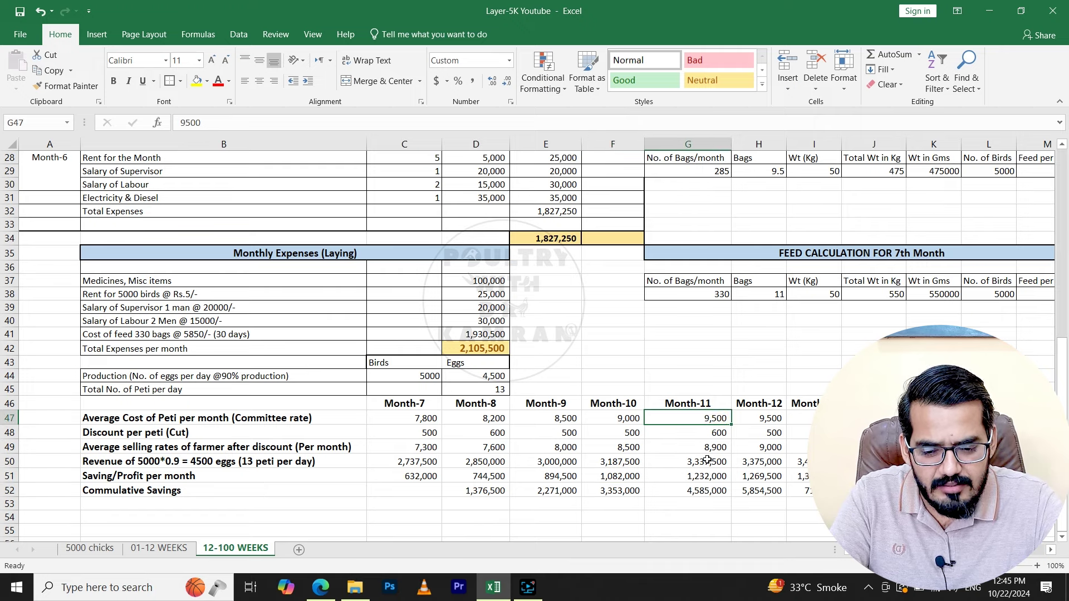
click(705, 478)
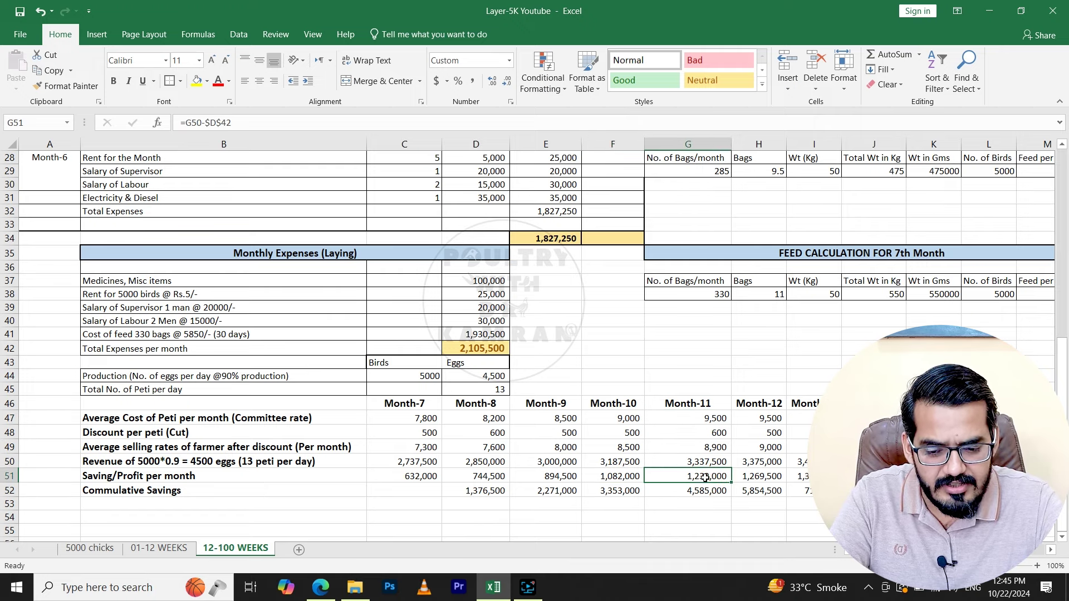
scroll(539, 416, right, 2)
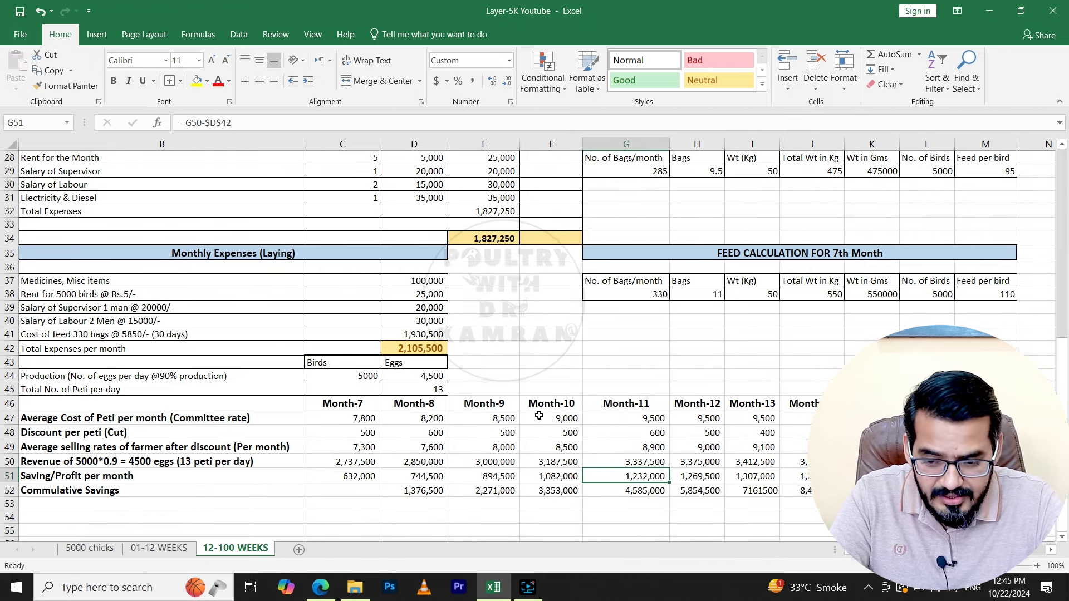
Check the total 5th-month flock cost on the 5000 chicks sheet and return to the 12-100 WEEKS sheet.
click(97, 548)
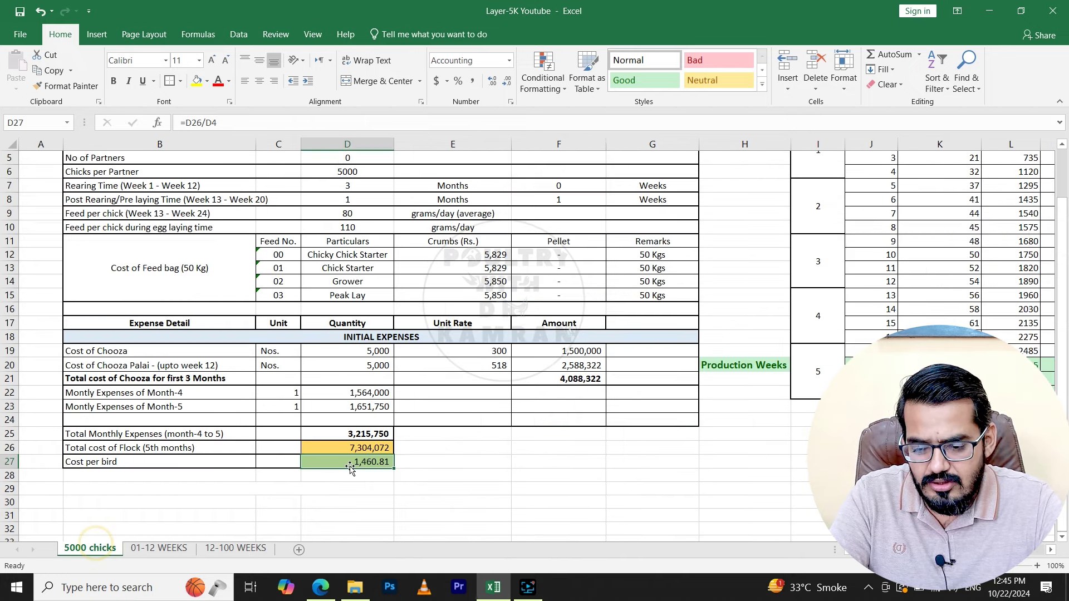
click(375, 448)
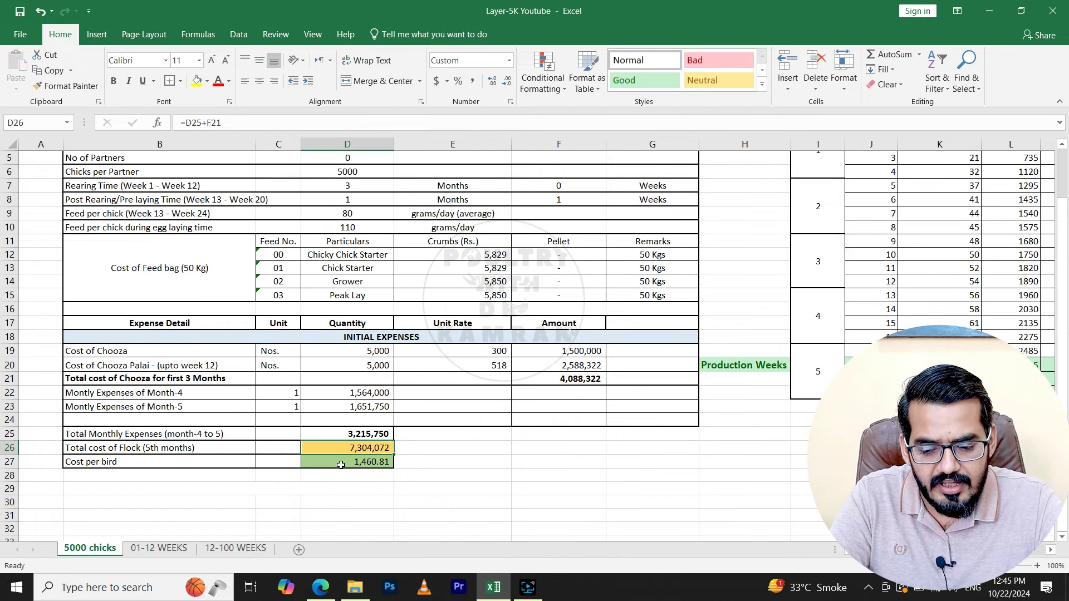
click(215, 550)
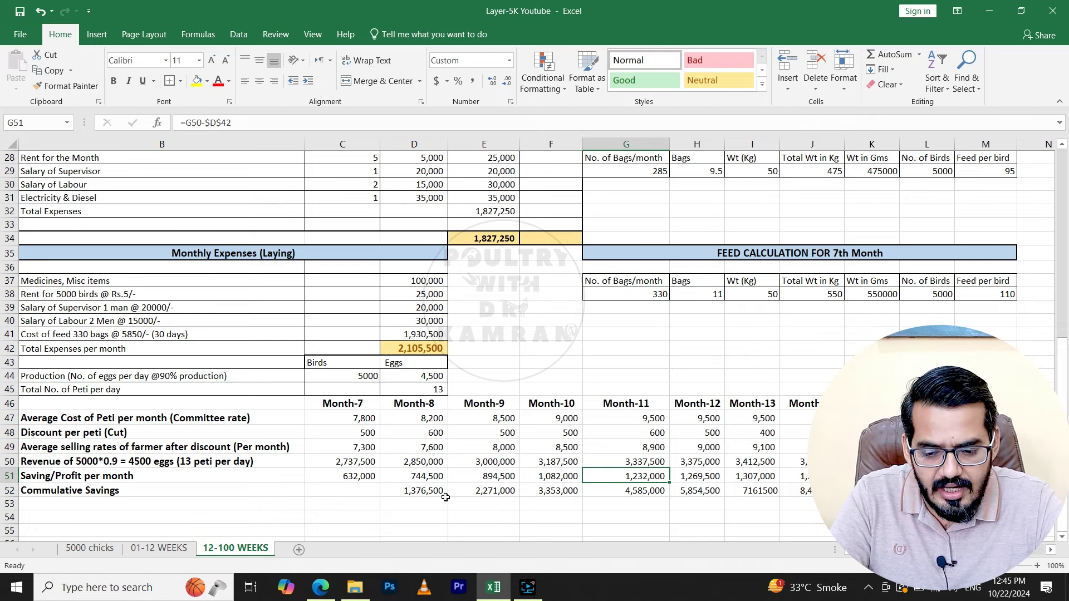
Follow the cumulative savings formulas month by month from Month-8 to Month-13.
click(409, 490)
key(Return)
click(427, 490)
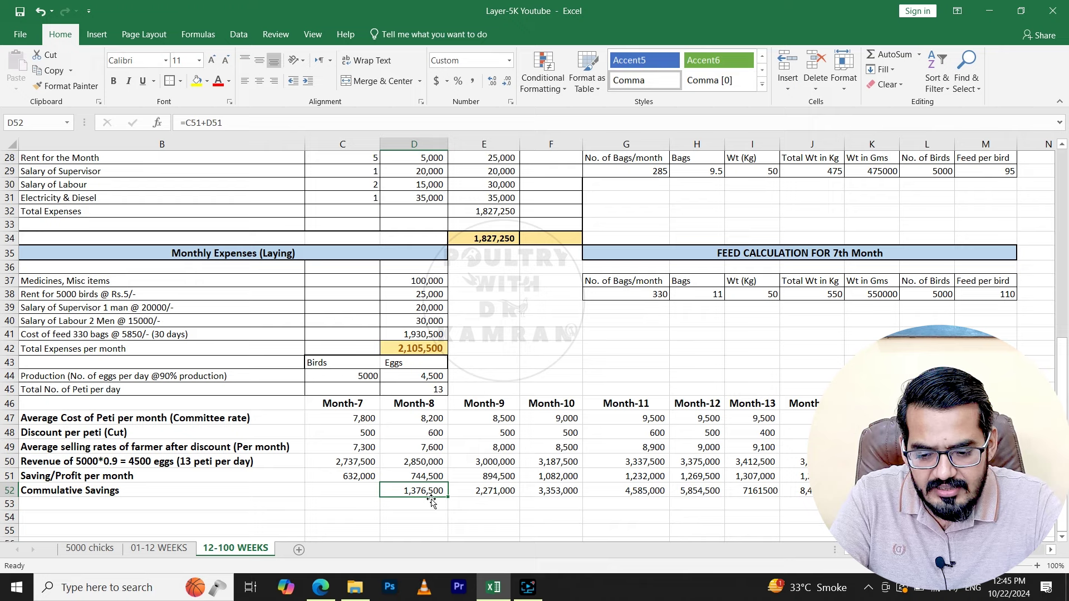
click(490, 495)
click(548, 494)
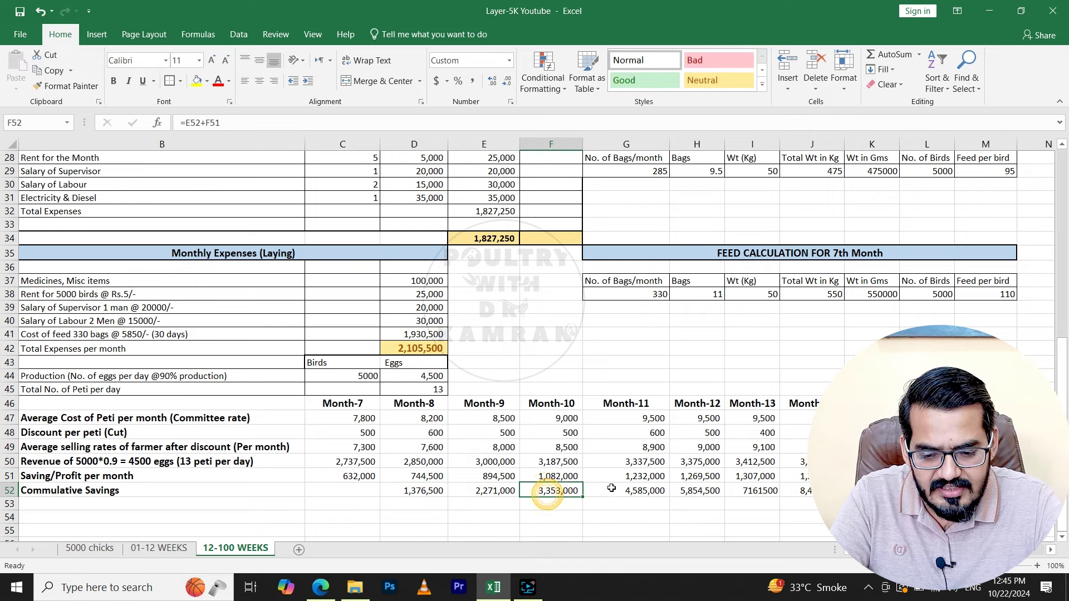
click(612, 489)
click(714, 490)
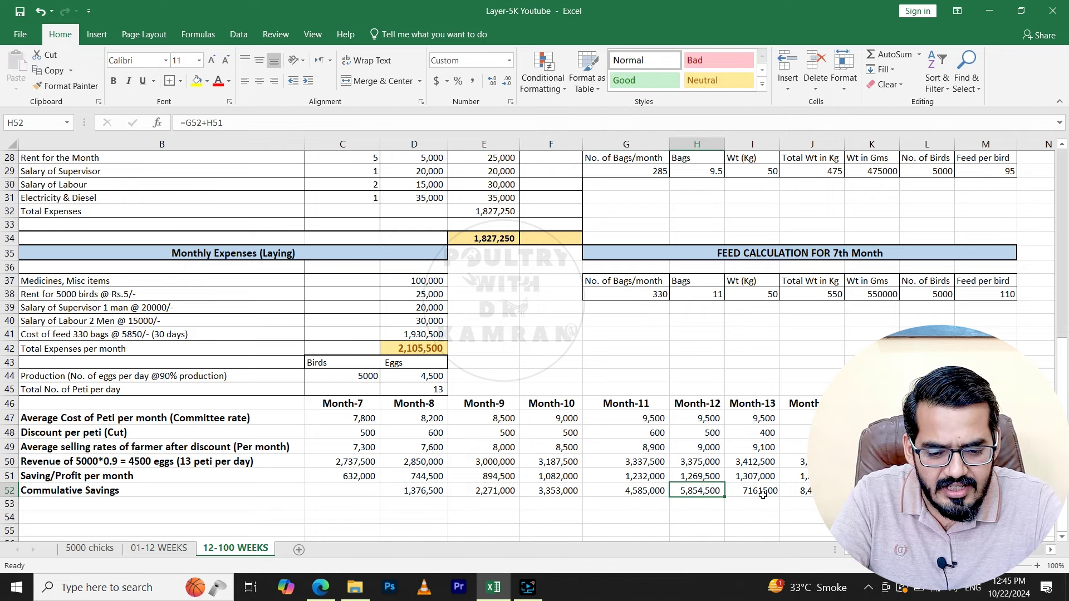
click(763, 492)
Apply the Good cell style to the Month-14 cumulative savings and compare it with the preceding months.
scroll(763, 492, down, 1)
drag(819, 363, 796, 452)
click(796, 451)
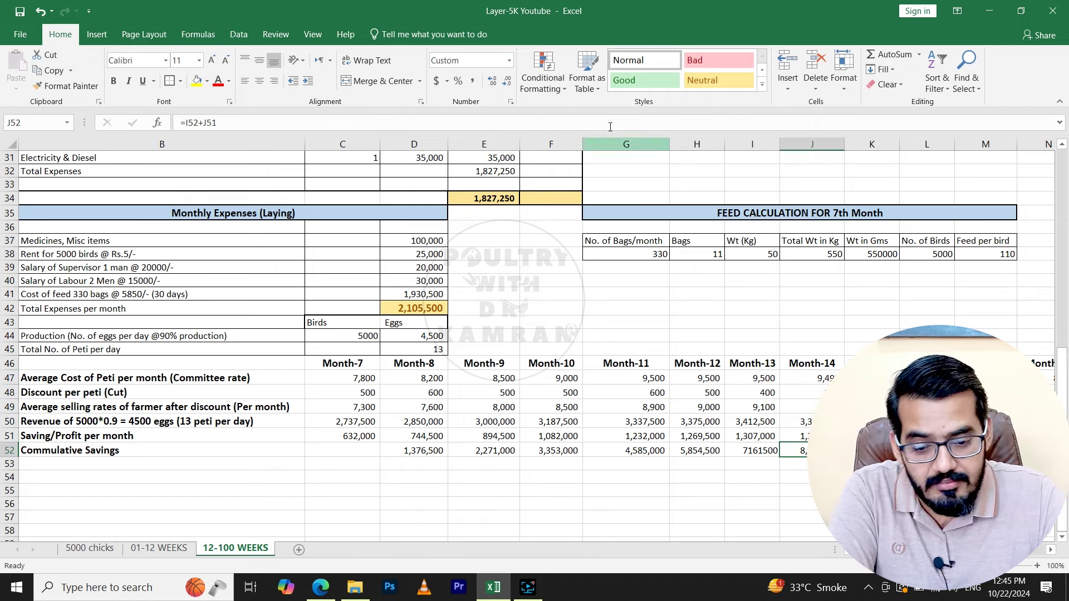
click(618, 88)
click(696, 452)
click(742, 451)
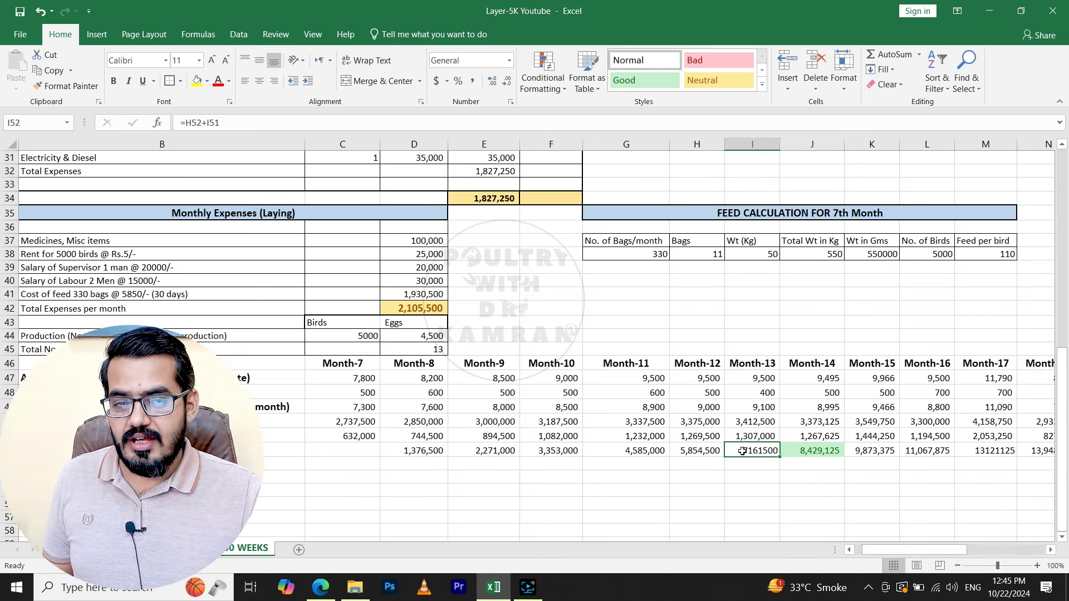
click(810, 450)
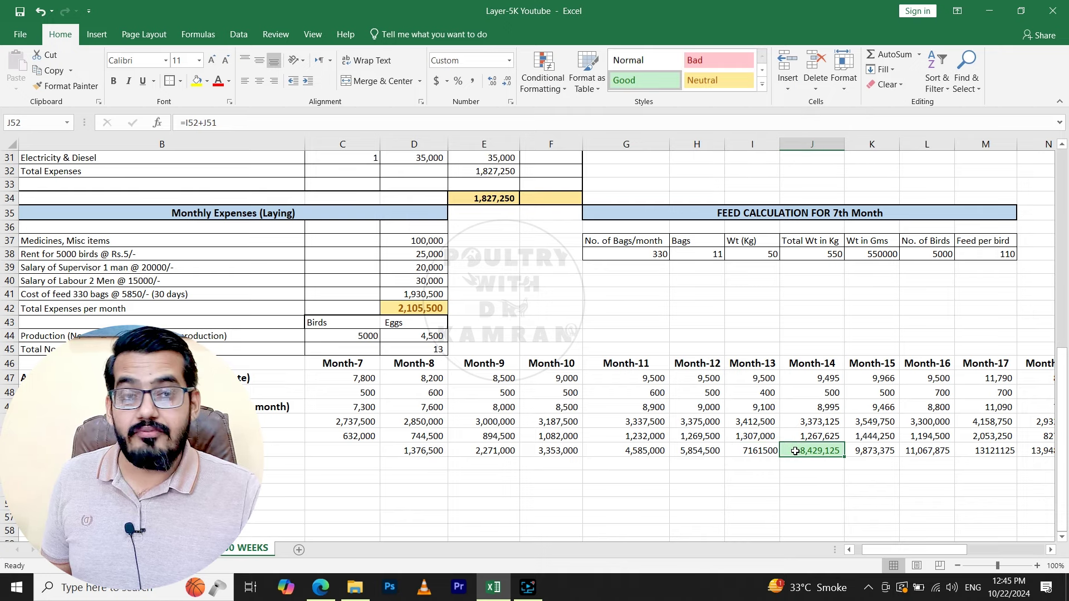